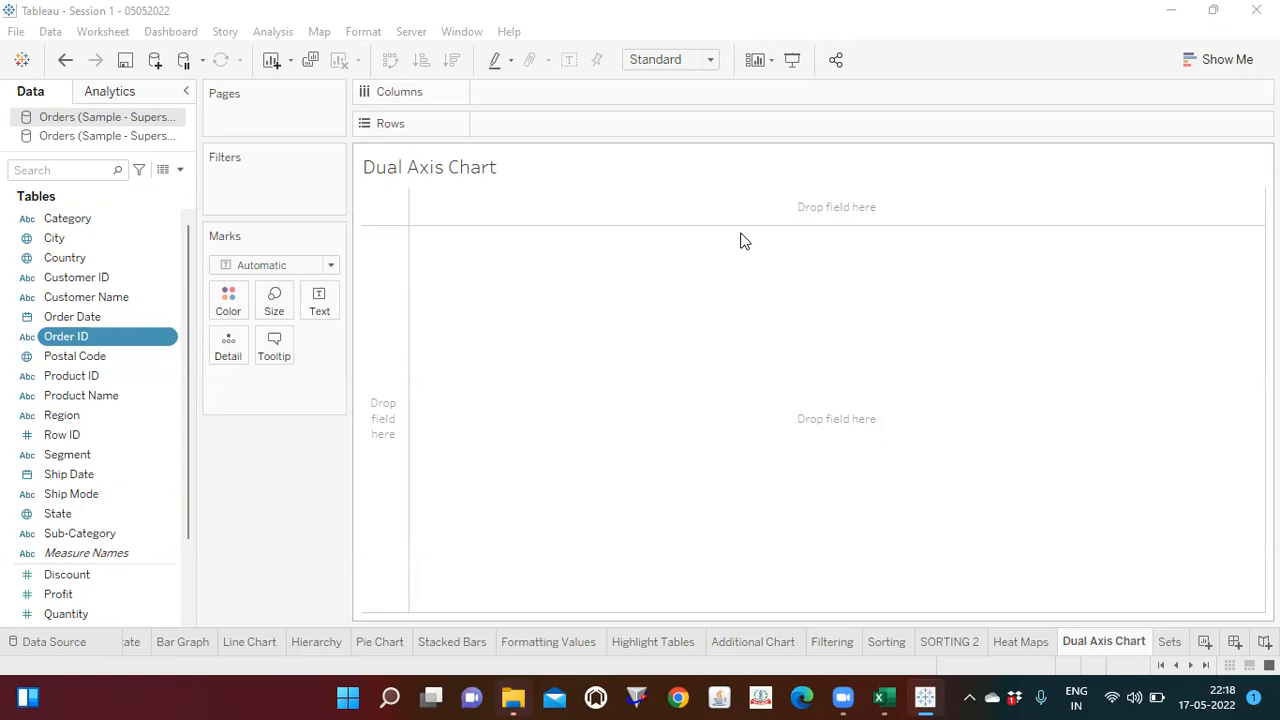
Place Order Date on Columns as the yearly date field of the Dual Axis Chart sheet
{"action": "left_click", "coordinate": [114, 317]}
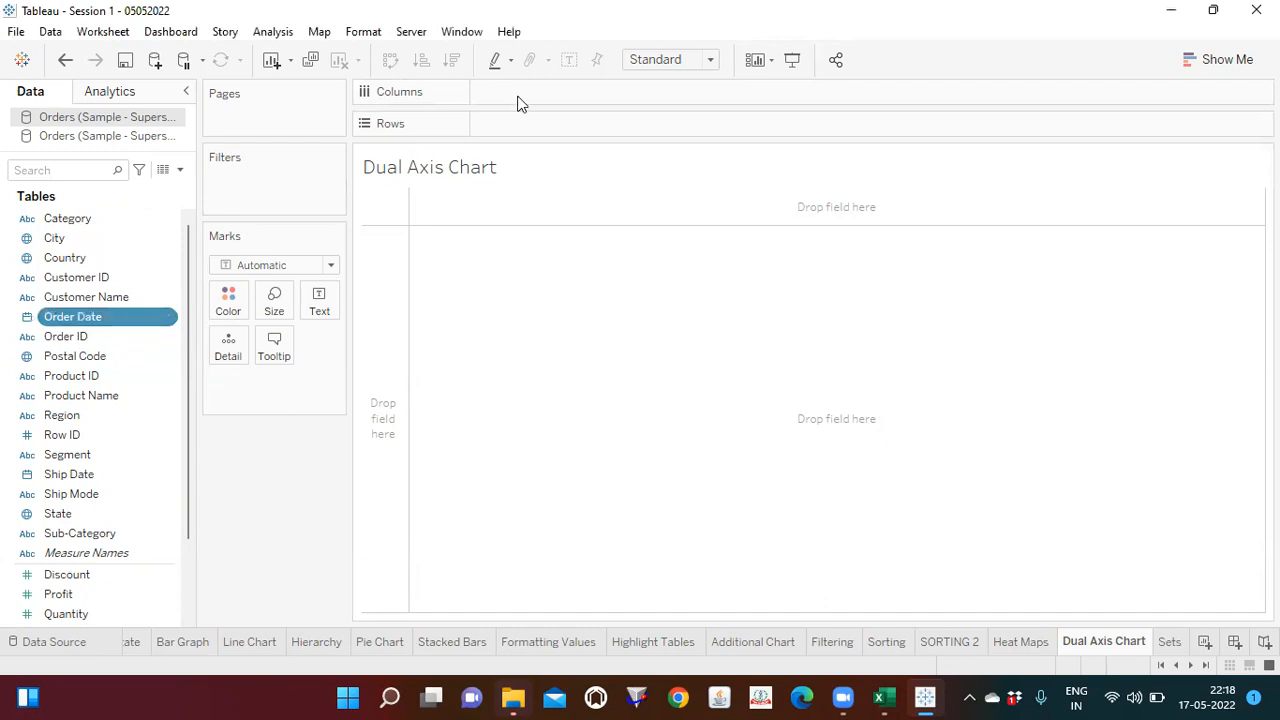
{"action": "right_click", "coordinate": [582, 302]}
{"action": "left_click_drag", "start_coordinate": [98, 317], "coordinate": [556, 92]}
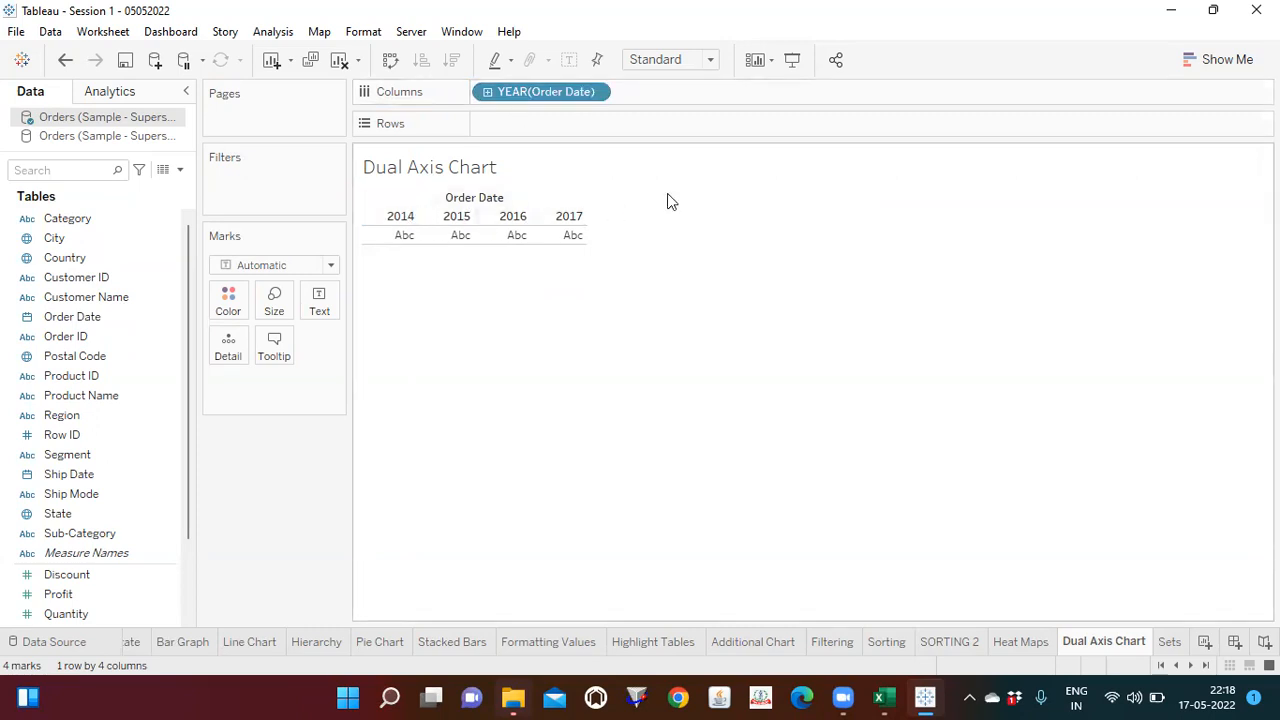
Add Sales and Profit to Rows, in that order, to plot both measures by year
{"action": "left_click_drag", "start_coordinate": [186, 381], "coordinate": [189, 466]}
{"action": "left_click", "coordinate": [62, 536]}
{"action": "left_click_drag", "start_coordinate": [62, 536], "coordinate": [529, 123]}
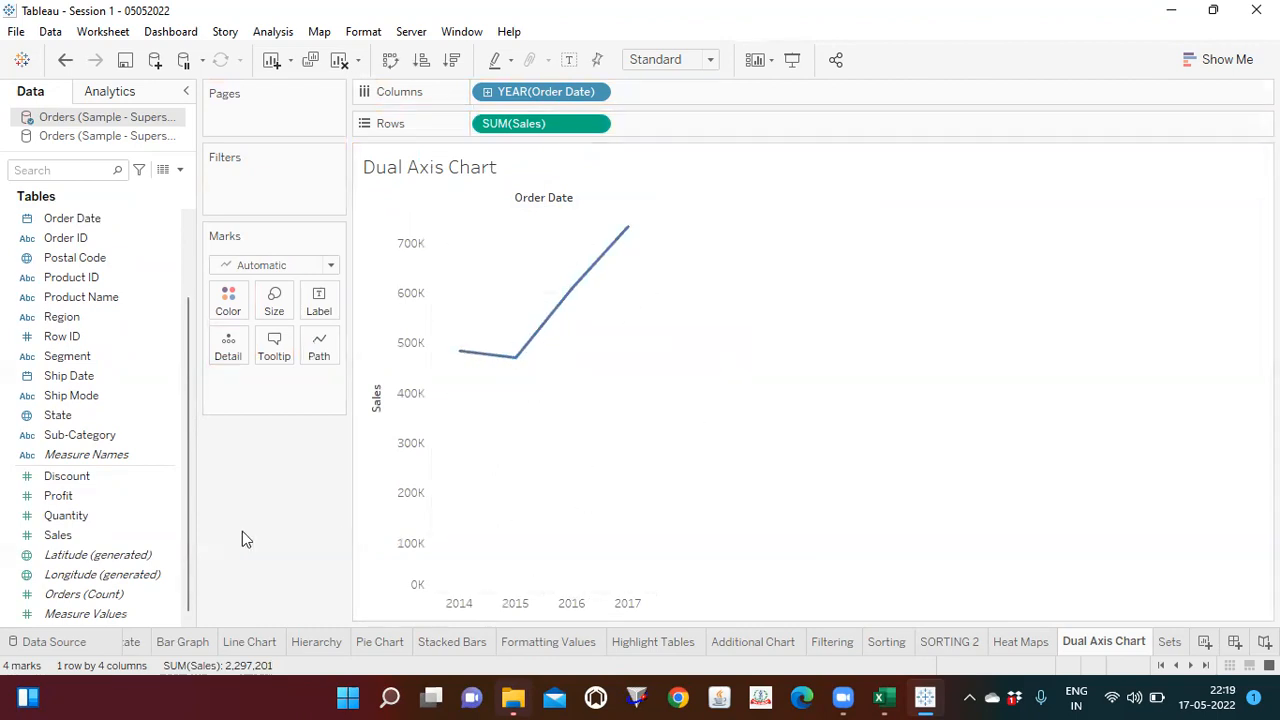
{"action": "mouse_move", "coordinate": [79, 497]}
{"action": "left_mouse_down"}
{"action": "mouse_move", "coordinate": [486, 257]}
{"action": "mouse_move", "coordinate": [664, 133]}
{"action": "left_mouse_up"}
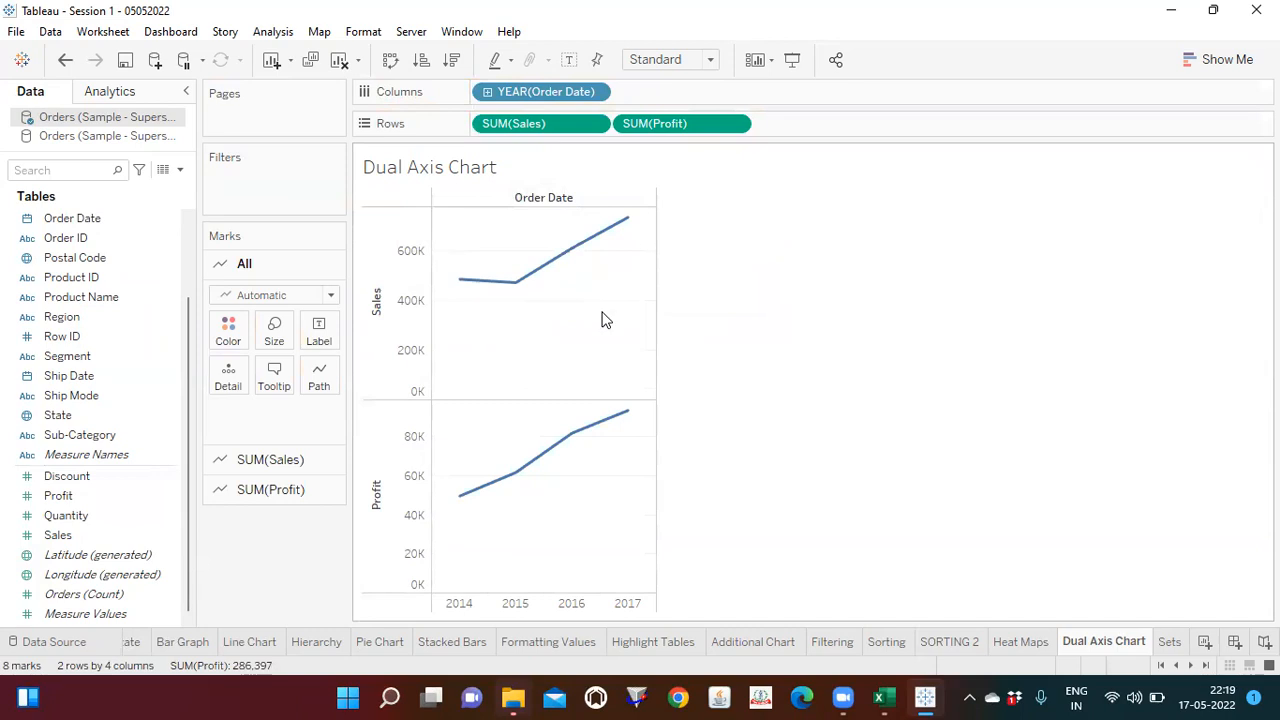
Inspect individual data points on the Sales and Profit lines
{"action": "mouse_move", "coordinate": [545, 502]}
{"action": "mouse_move", "coordinate": [515, 282]}
{"action": "mouse_move", "coordinate": [463, 291]}
{"action": "mouse_move", "coordinate": [474, 495]}
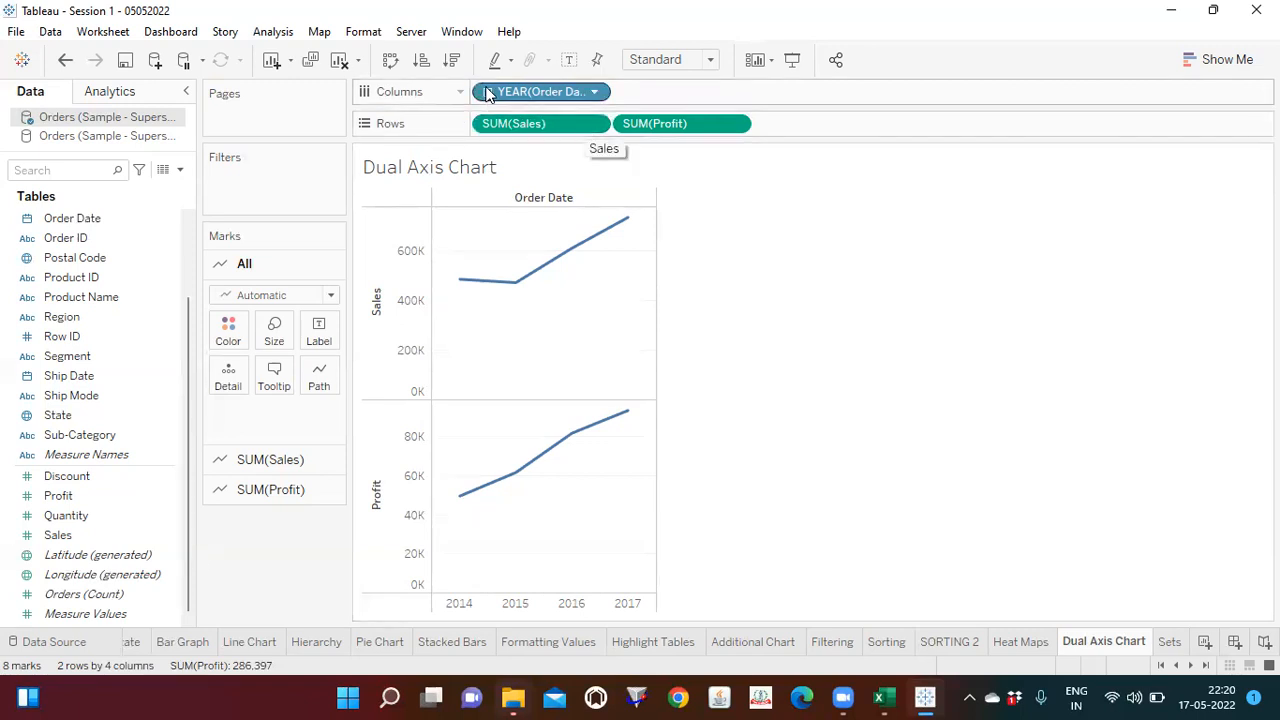
Compare the field options of SUM(Sales) and SUM(Profit) on Rows to see which one offers Dual Axis
{"action": "left_click", "coordinate": [594, 124]}
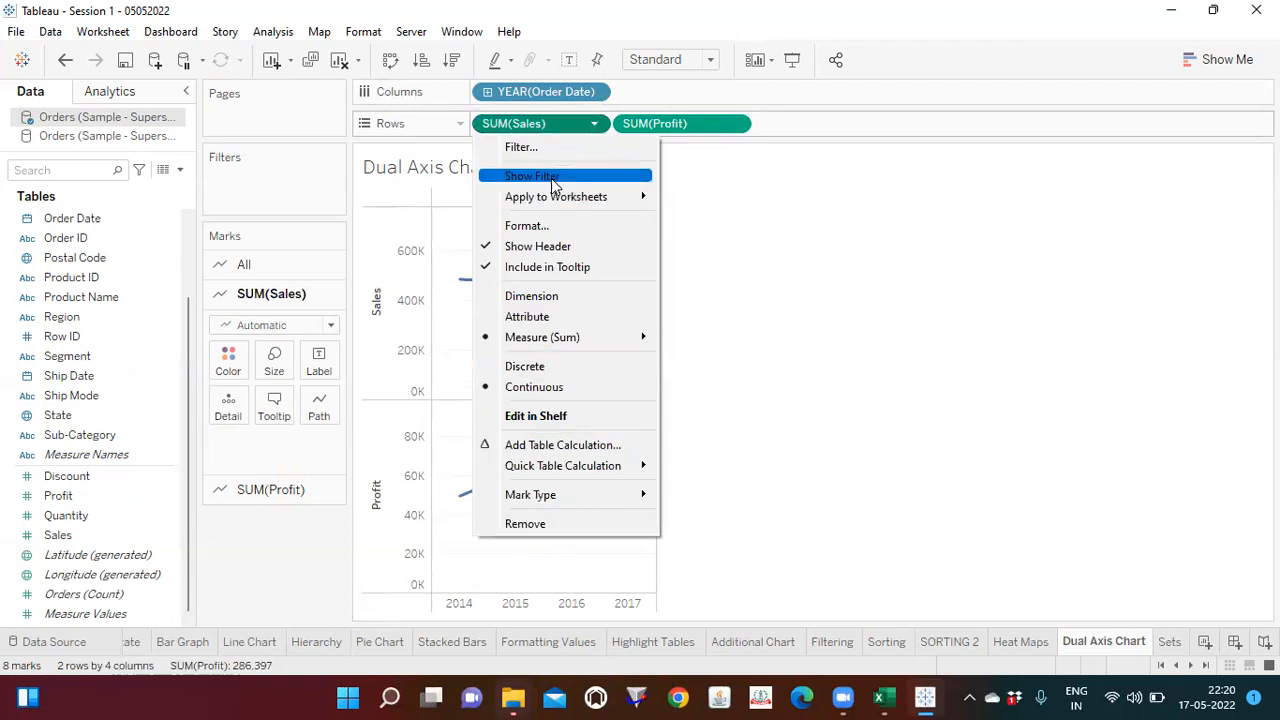
{"action": "right_click", "coordinate": [789, 328]}
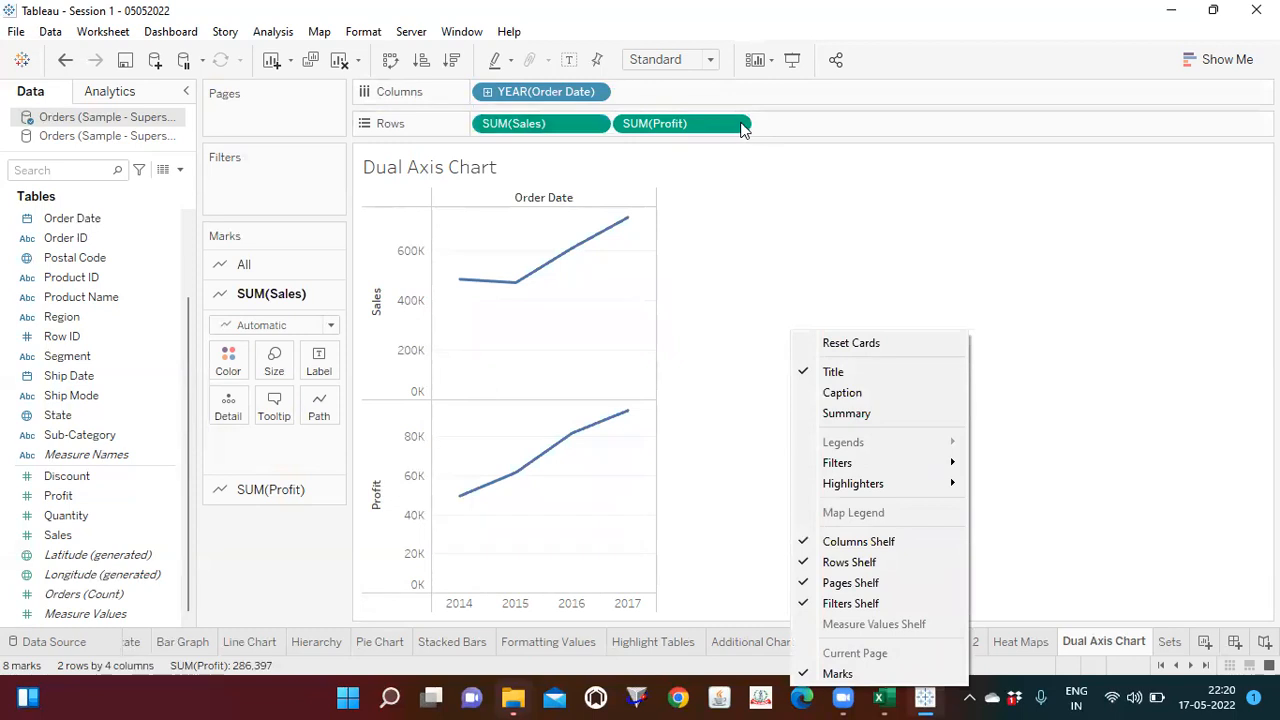
{"action": "left_click", "coordinate": [740, 128]}
{"action": "left_click", "coordinate": [736, 128]}
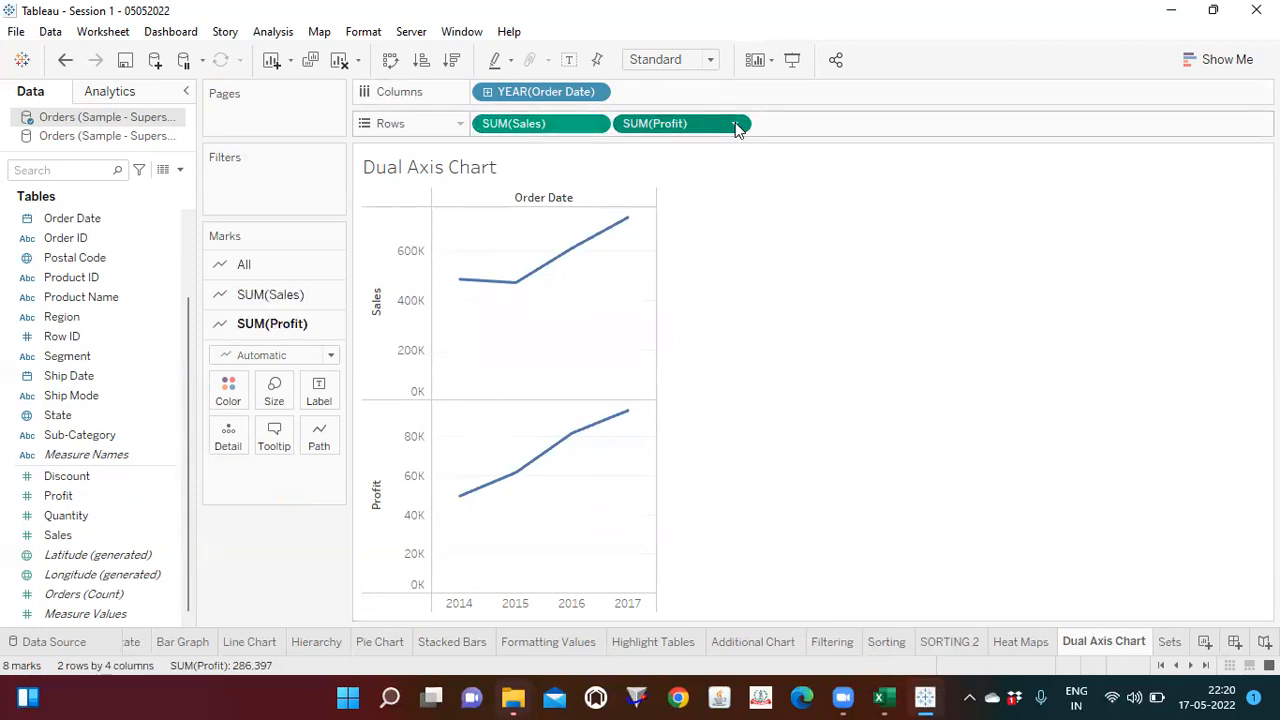
{"action": "left_click", "coordinate": [735, 125]}
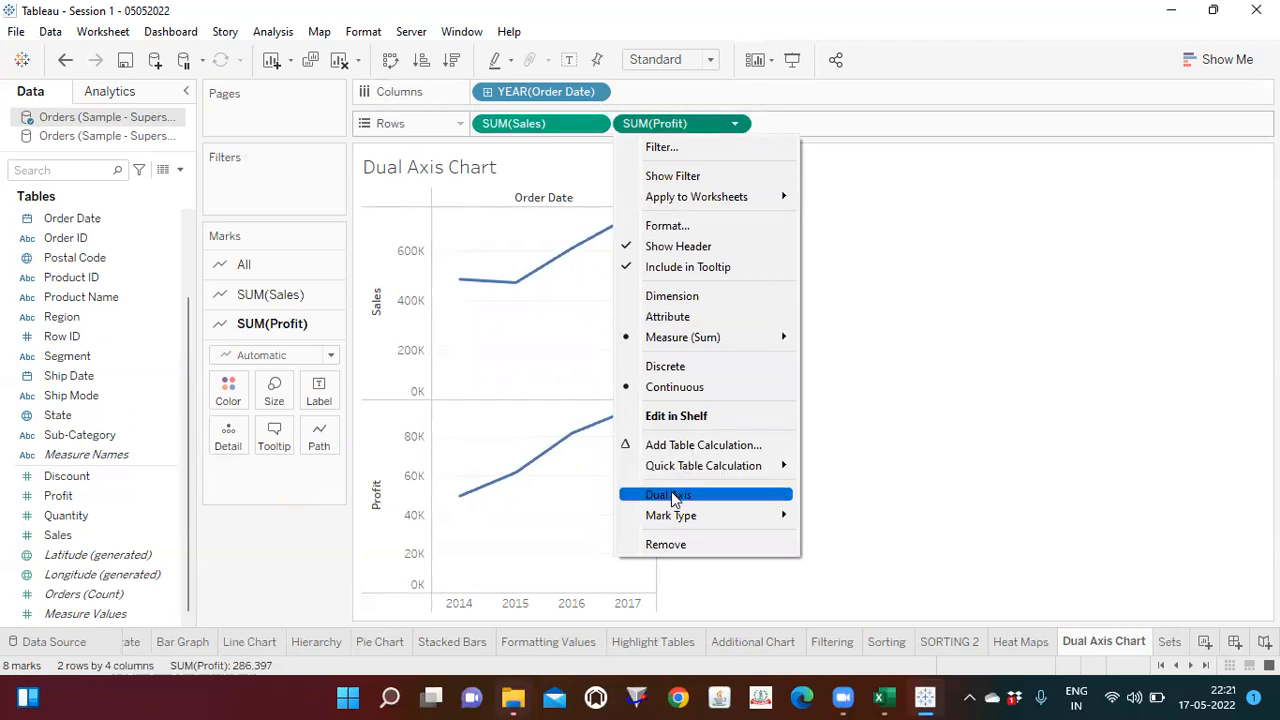
{"action": "left_click", "coordinate": [896, 396]}
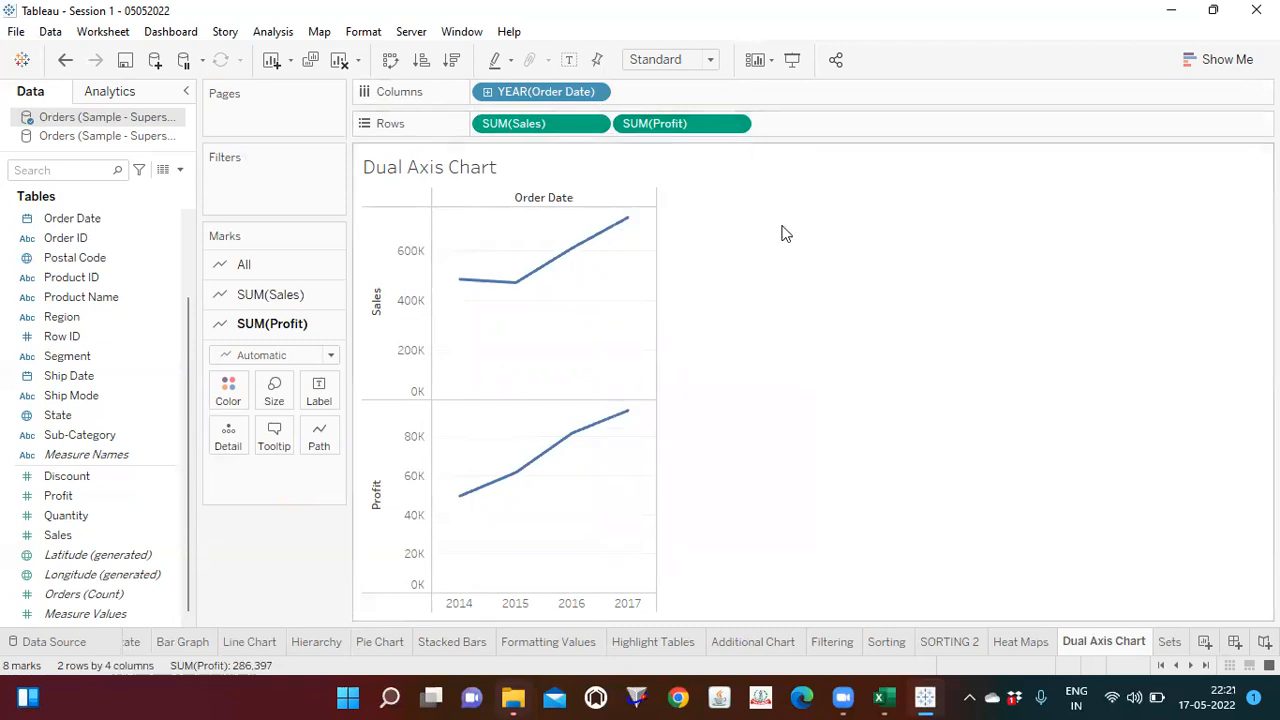
{"action": "left_click", "coordinate": [598, 123]}
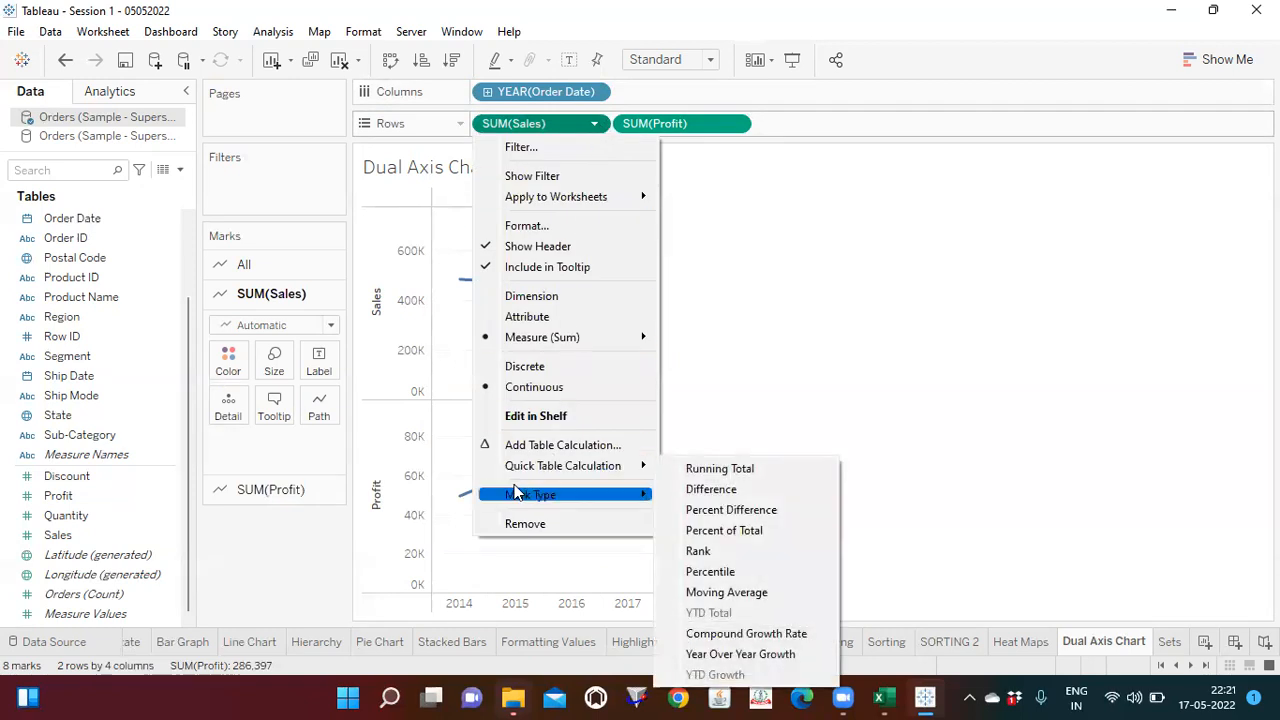
{"action": "left_click", "coordinate": [786, 268]}
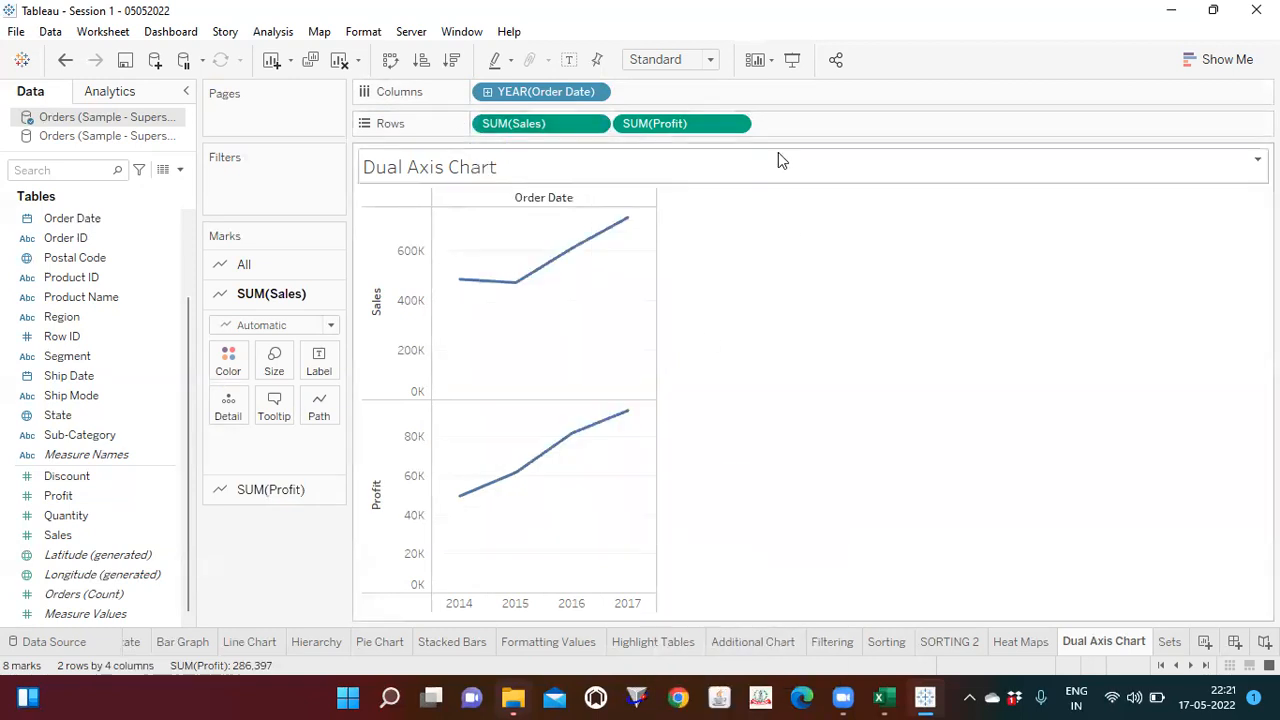
{"action": "left_click", "coordinate": [736, 123]}
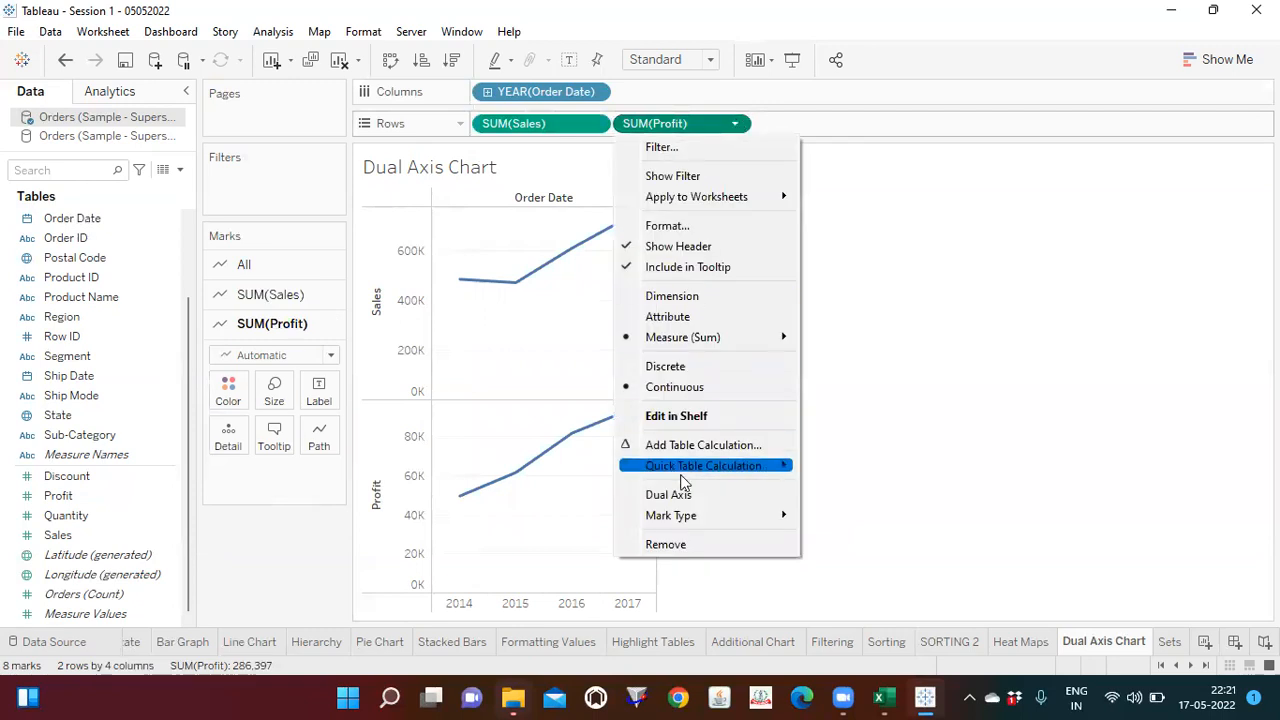
{"action": "left_click", "coordinate": [934, 452]}
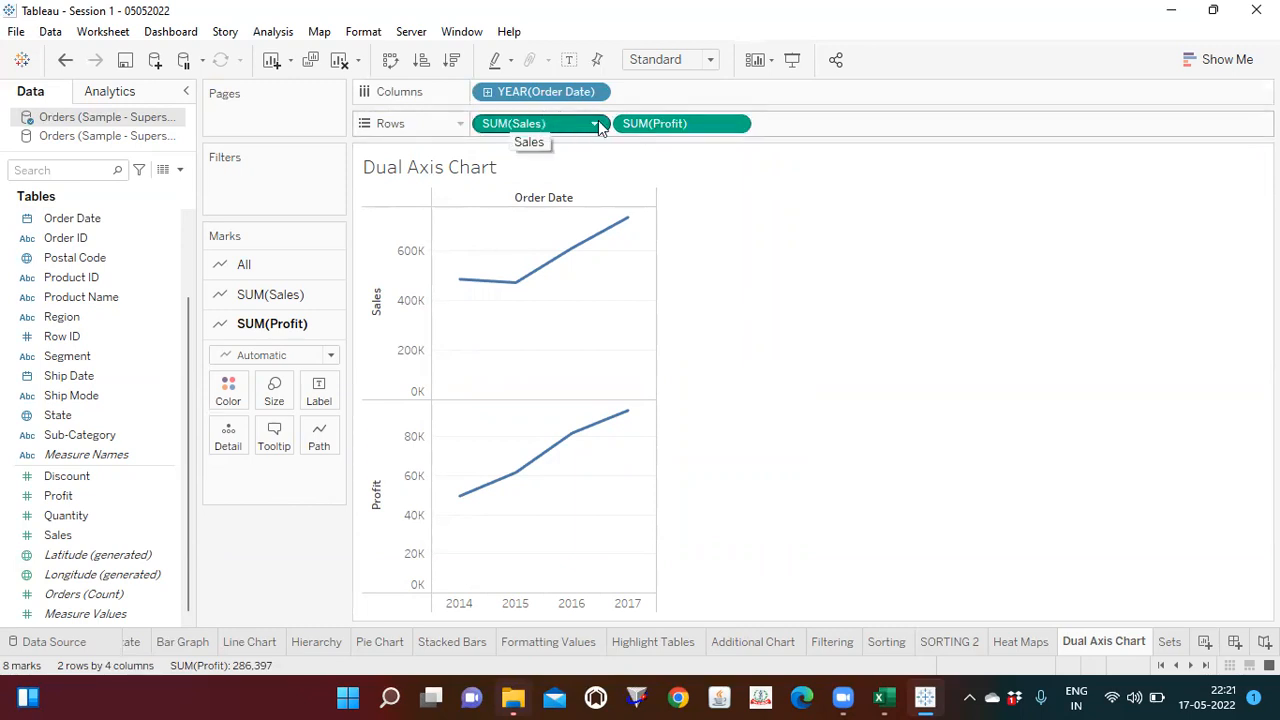
{"action": "left_click", "coordinate": [738, 123]}
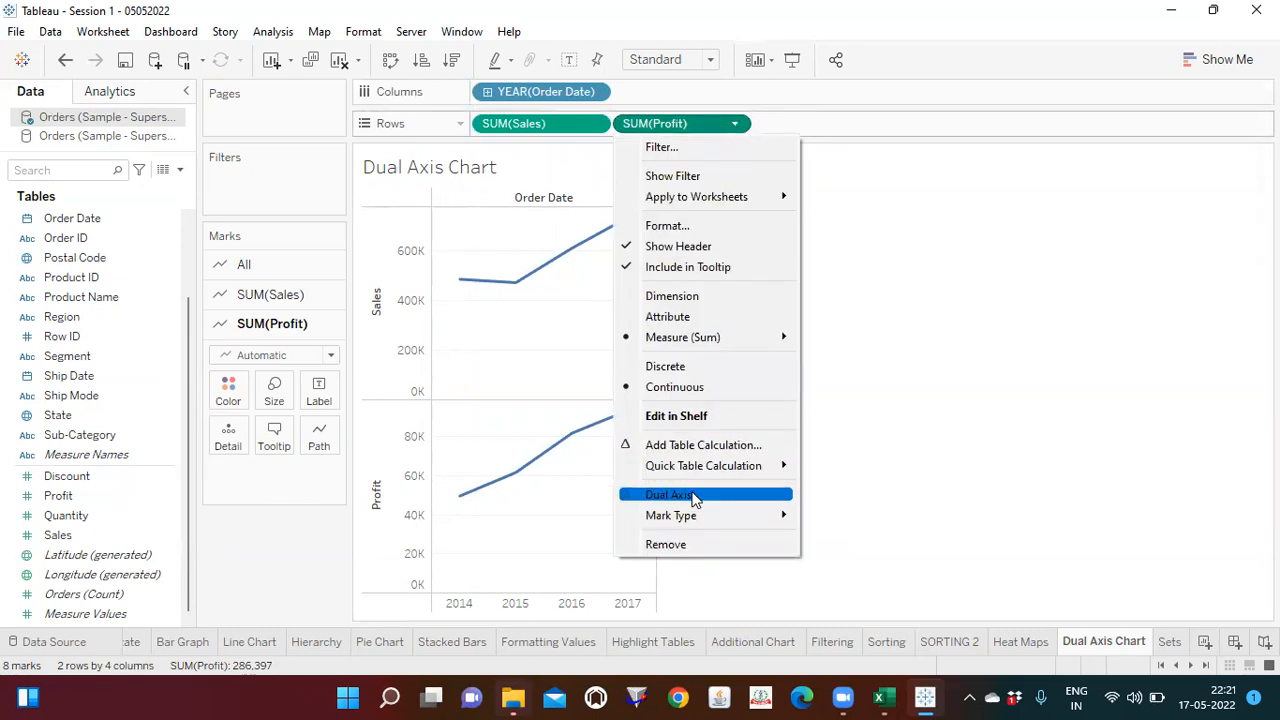
{"action": "left_click", "coordinate": [977, 343]}
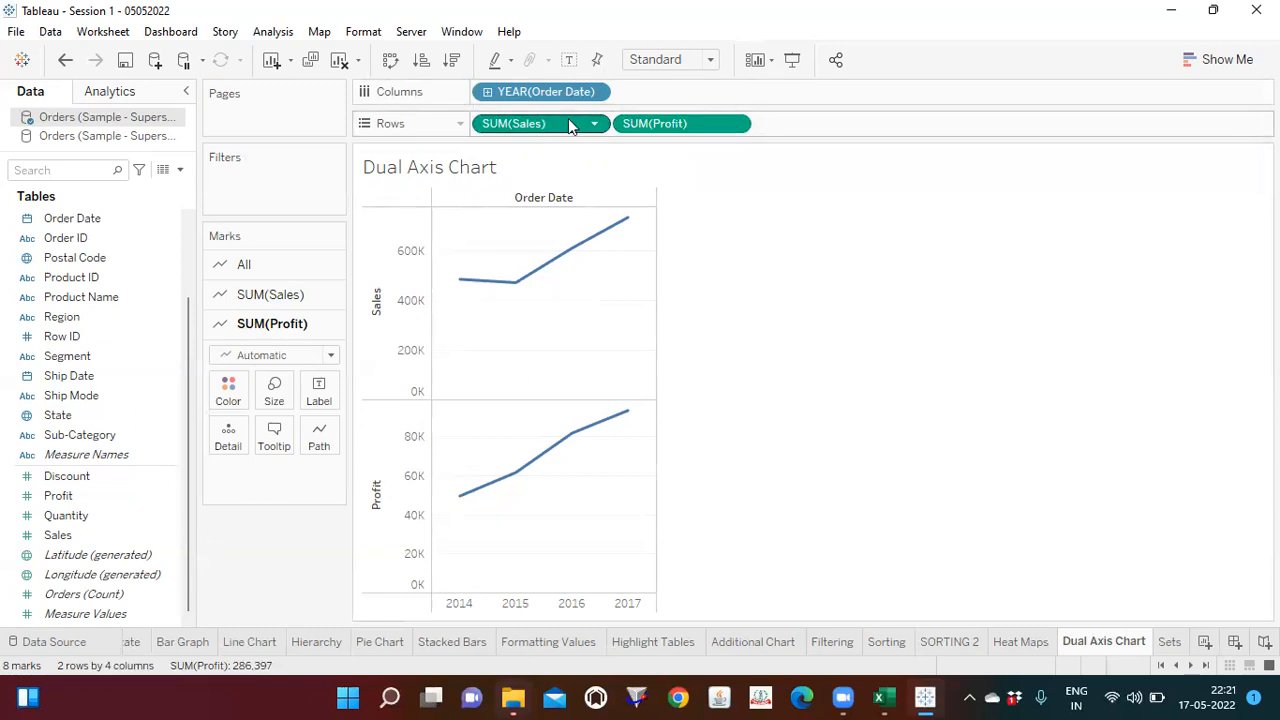
Try placing Sales after Profit on Rows to check which field offers Dual Axis, and undo the reordering
{"action": "right_click", "coordinate": [800, 137]}
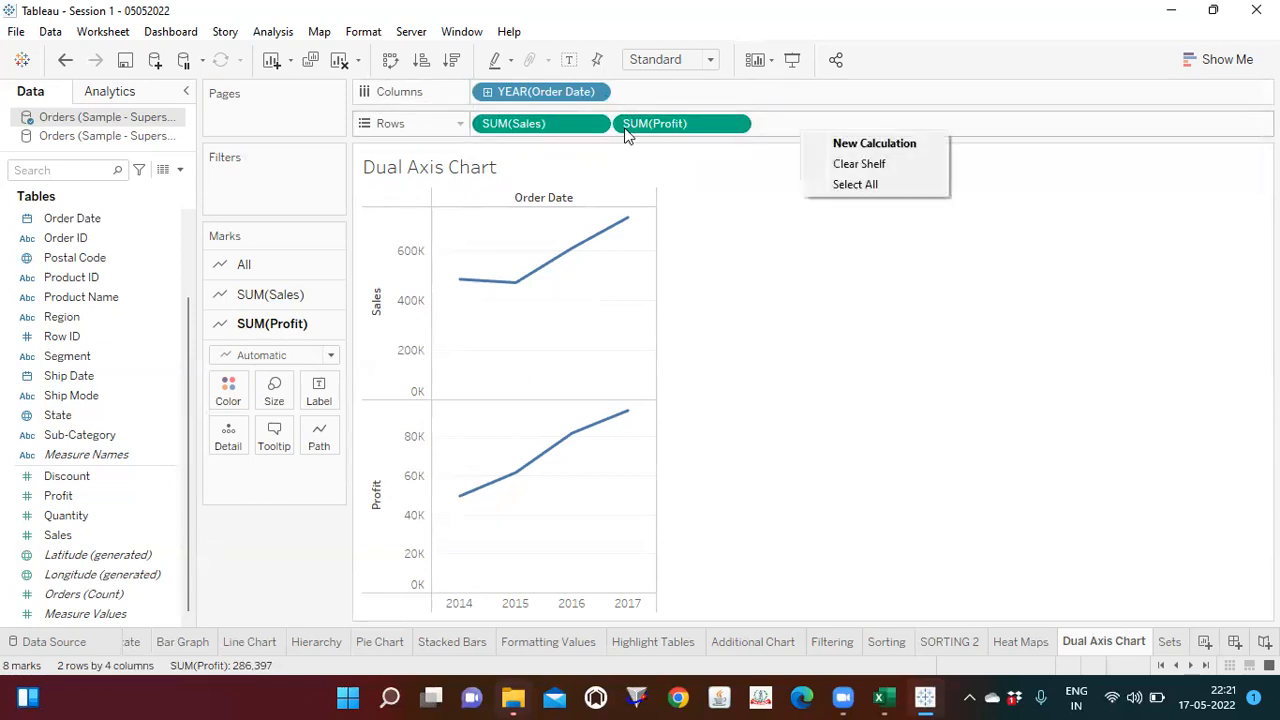
{"action": "left_click_drag", "start_coordinate": [580, 124], "coordinate": [868, 132]}
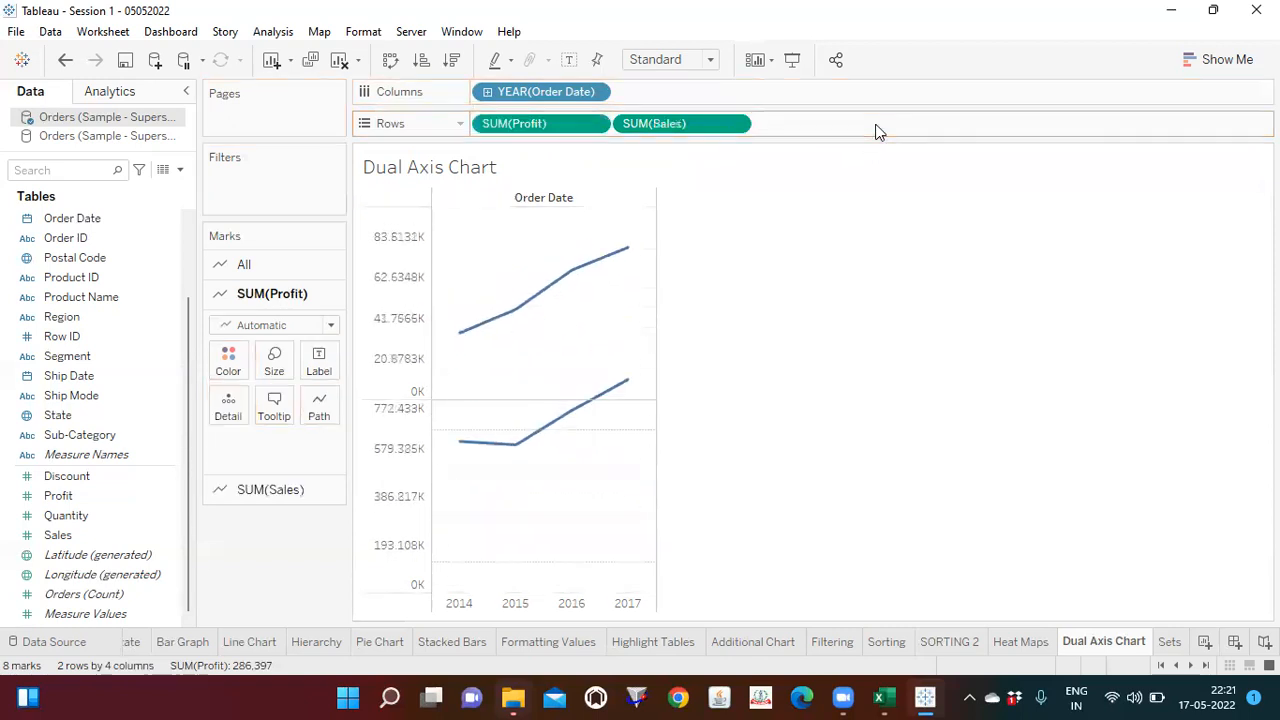
{"action": "left_click", "coordinate": [592, 124]}
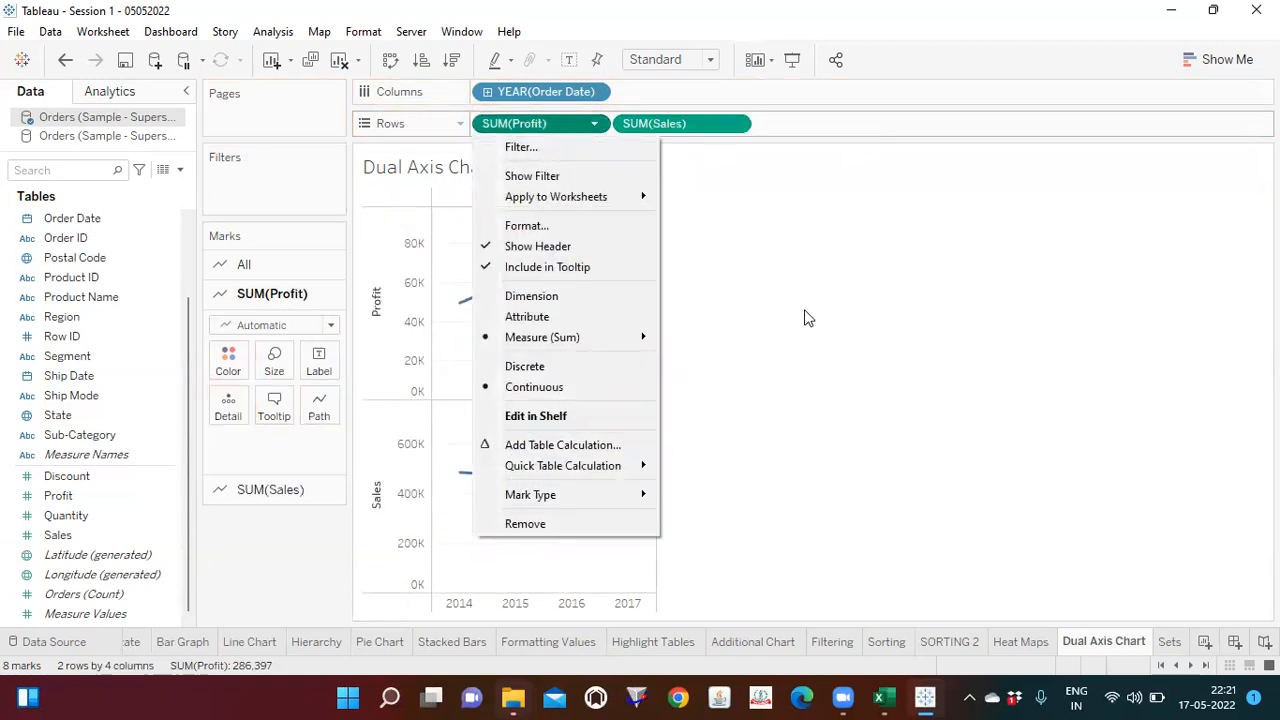
{"action": "left_click", "coordinate": [808, 318]}
{"action": "left_click", "coordinate": [734, 125]}
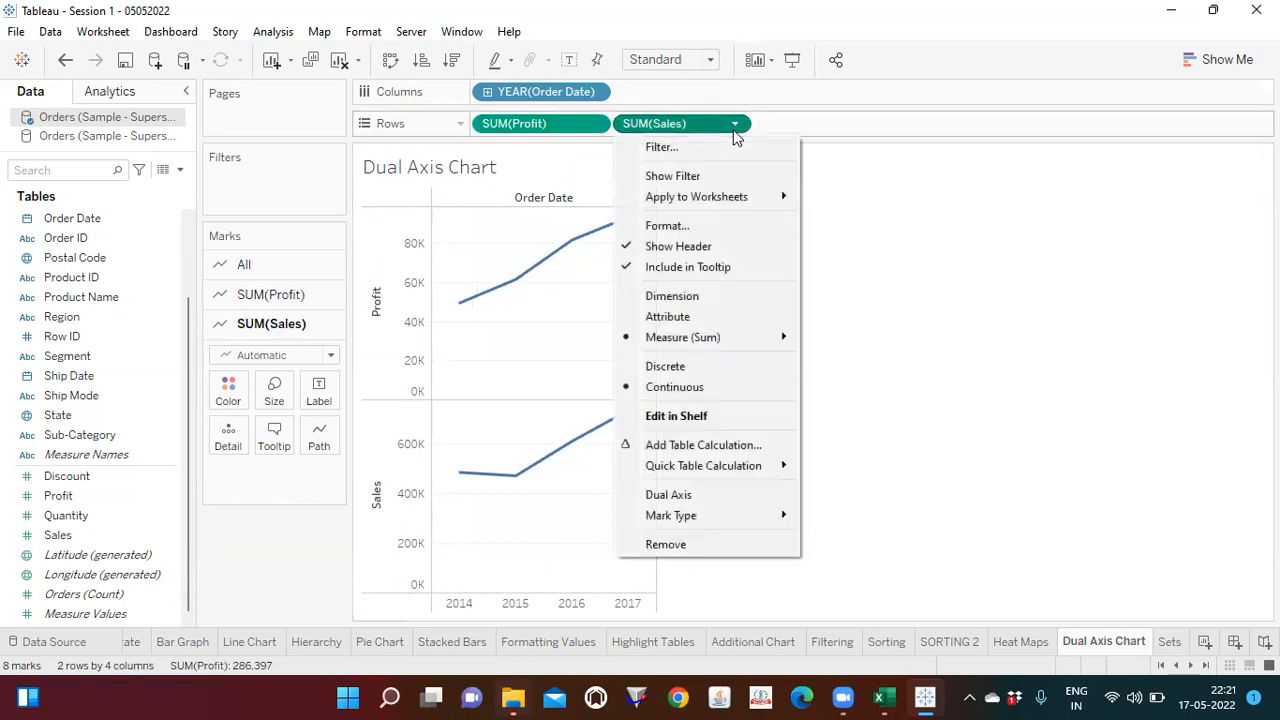
{"action": "left_click", "coordinate": [1041, 345]}
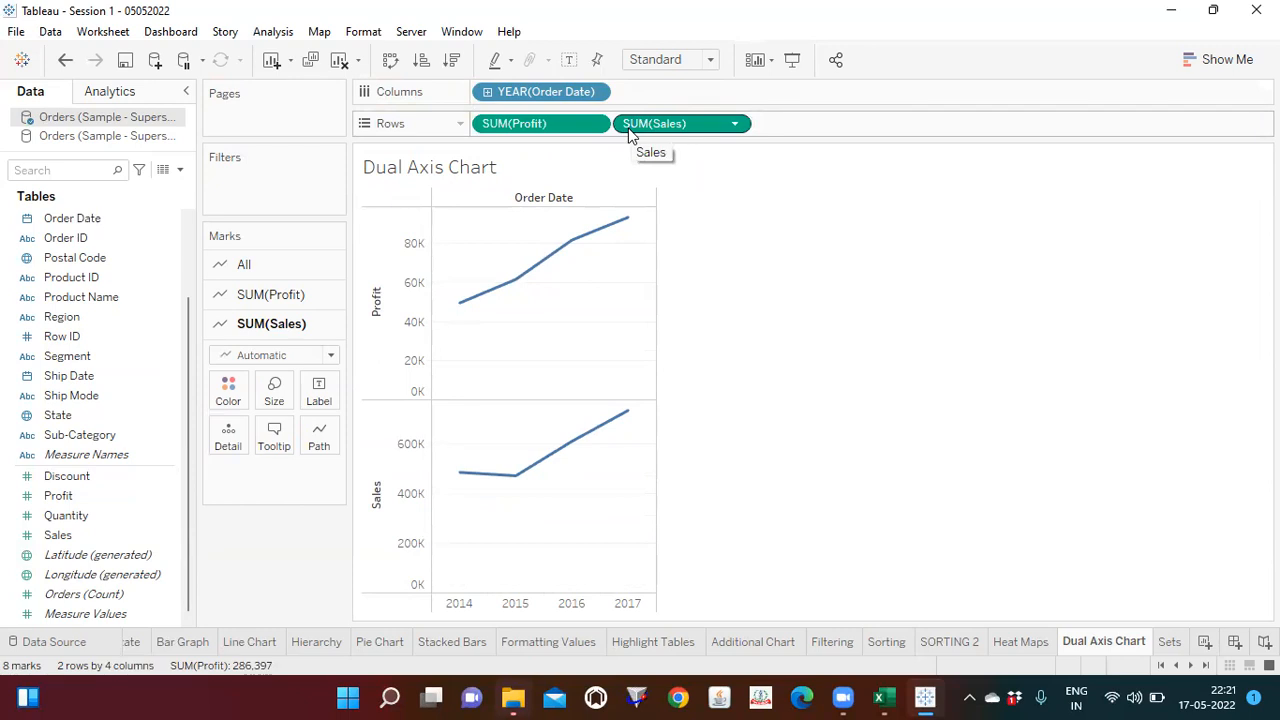
{"action": "left_click", "coordinate": [735, 124]}
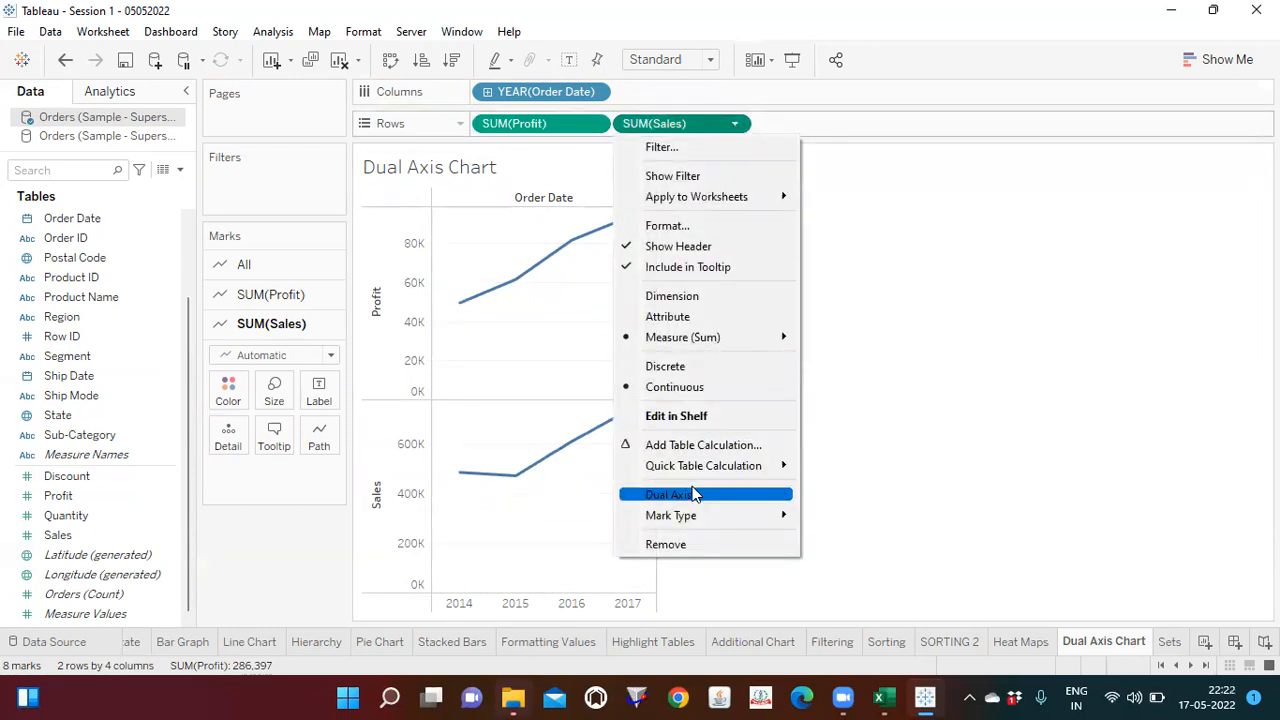
{"action": "left_click", "coordinate": [953, 427]}
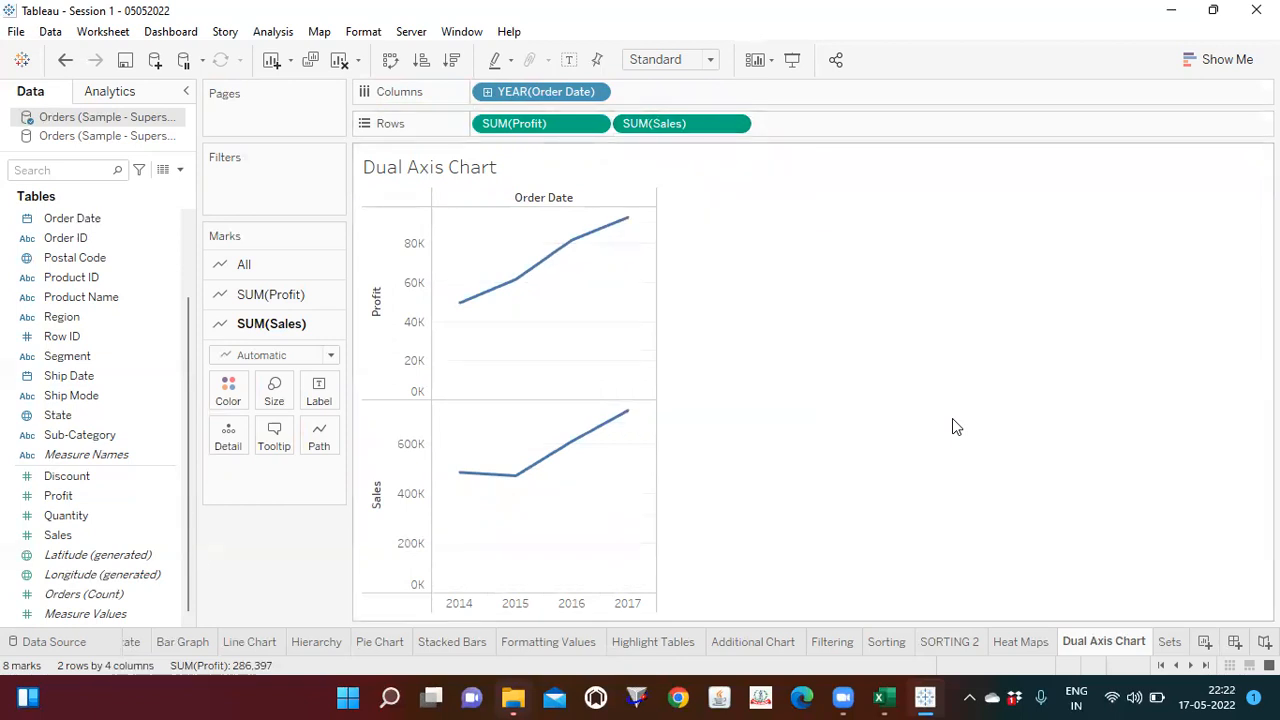
{"action": "key", "text": "ctrl+z"}
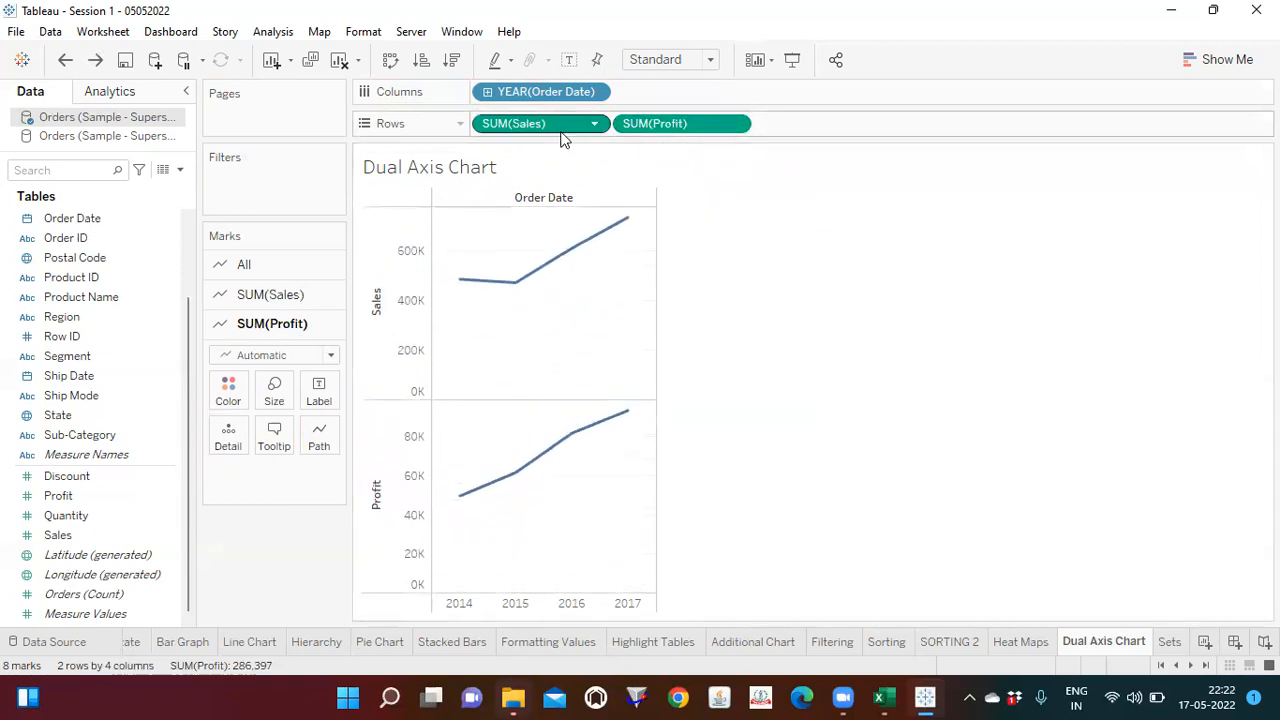
Set SUM(Profit) on Rows to Dual Axis so it shares one chart with SUM(Sales)
{"action": "left_click", "coordinate": [735, 123]}
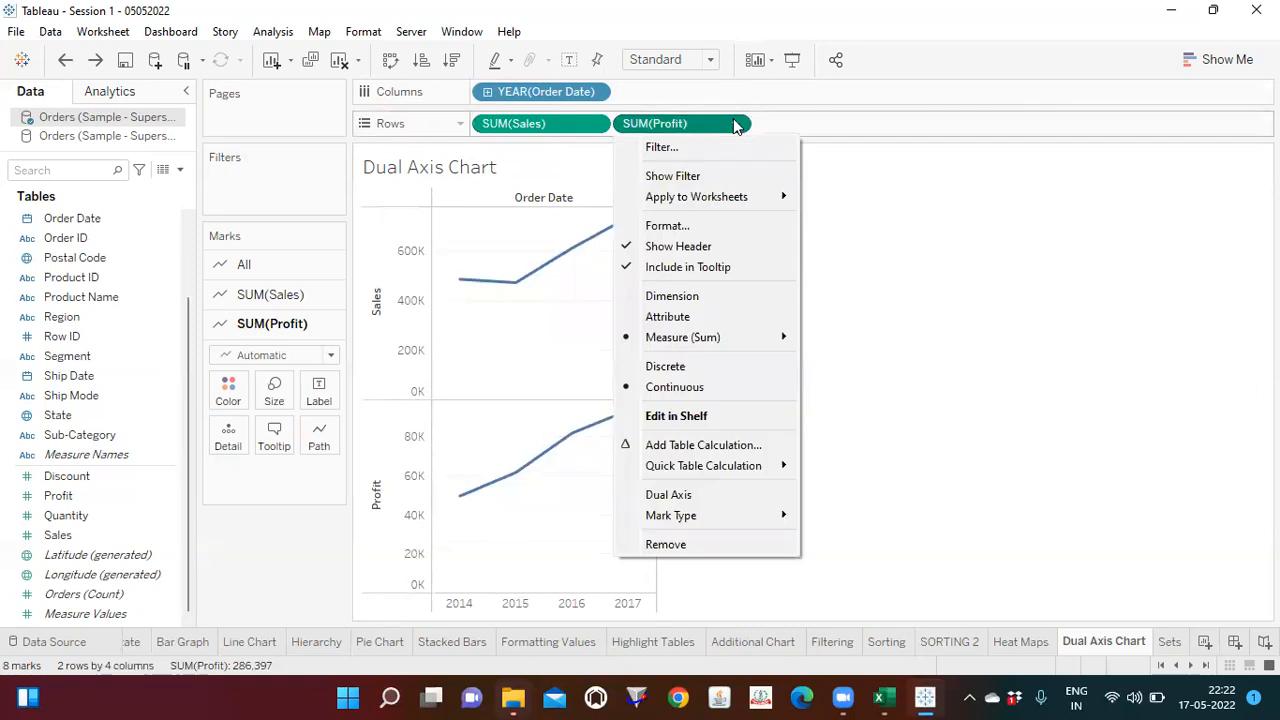
{"action": "left_click", "coordinate": [889, 269]}
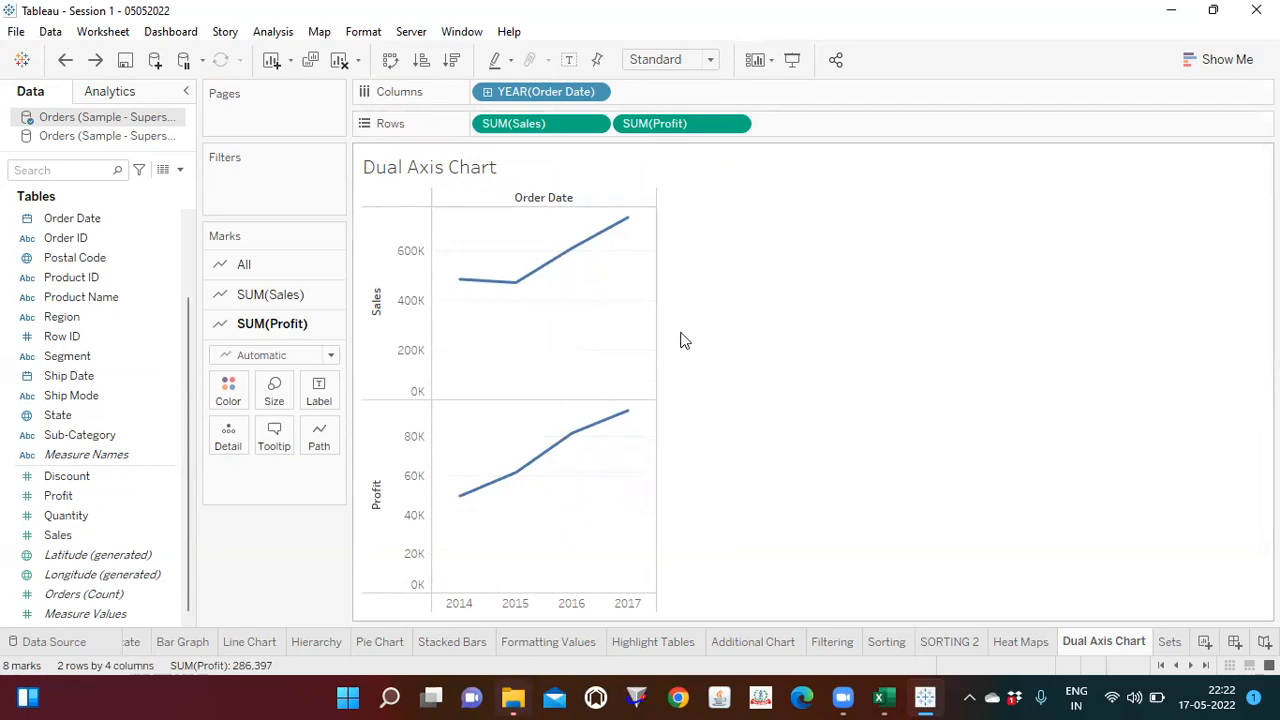
{"action": "left_click", "coordinate": [736, 125]}
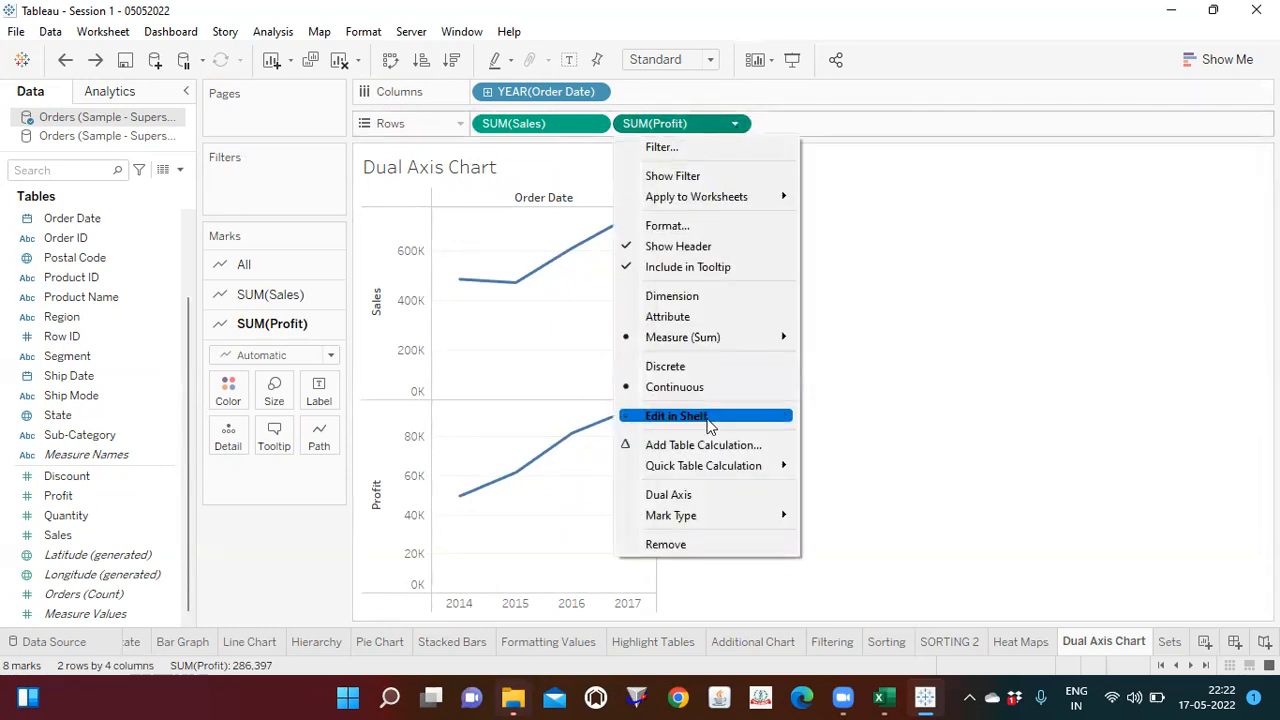
{"action": "left_click", "coordinate": [689, 494]}
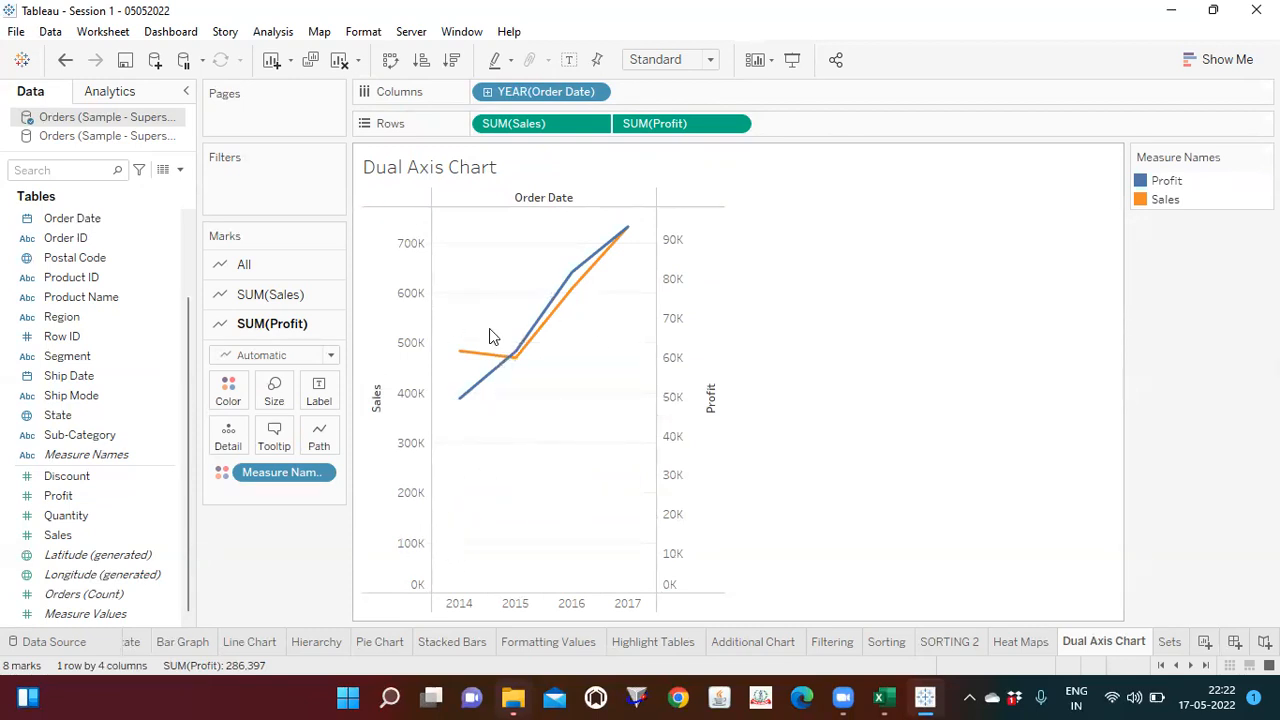
Try synchronizing the Profit axis with the Sales axis, inspect the Profit line, and undo the synchronization
{"action": "mouse_move", "coordinate": [461, 350]}
{"action": "right_click", "coordinate": [676, 272]}
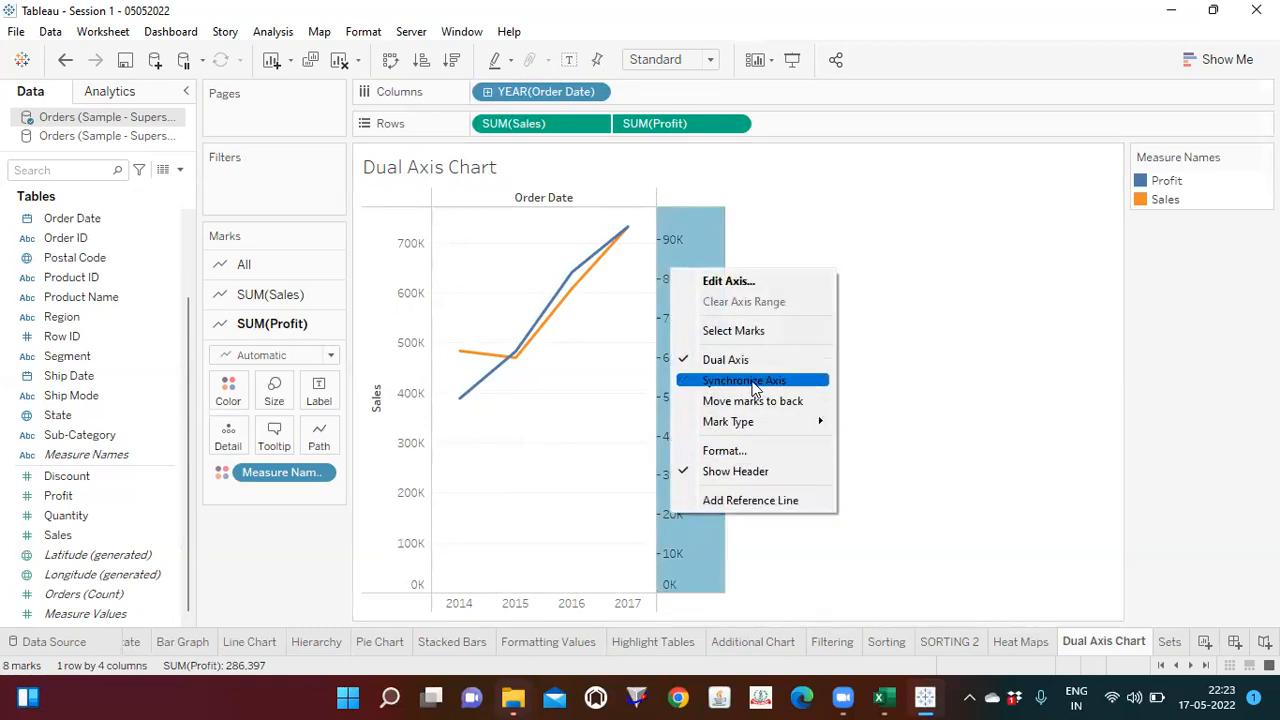
{"action": "left_click", "coordinate": [754, 388]}
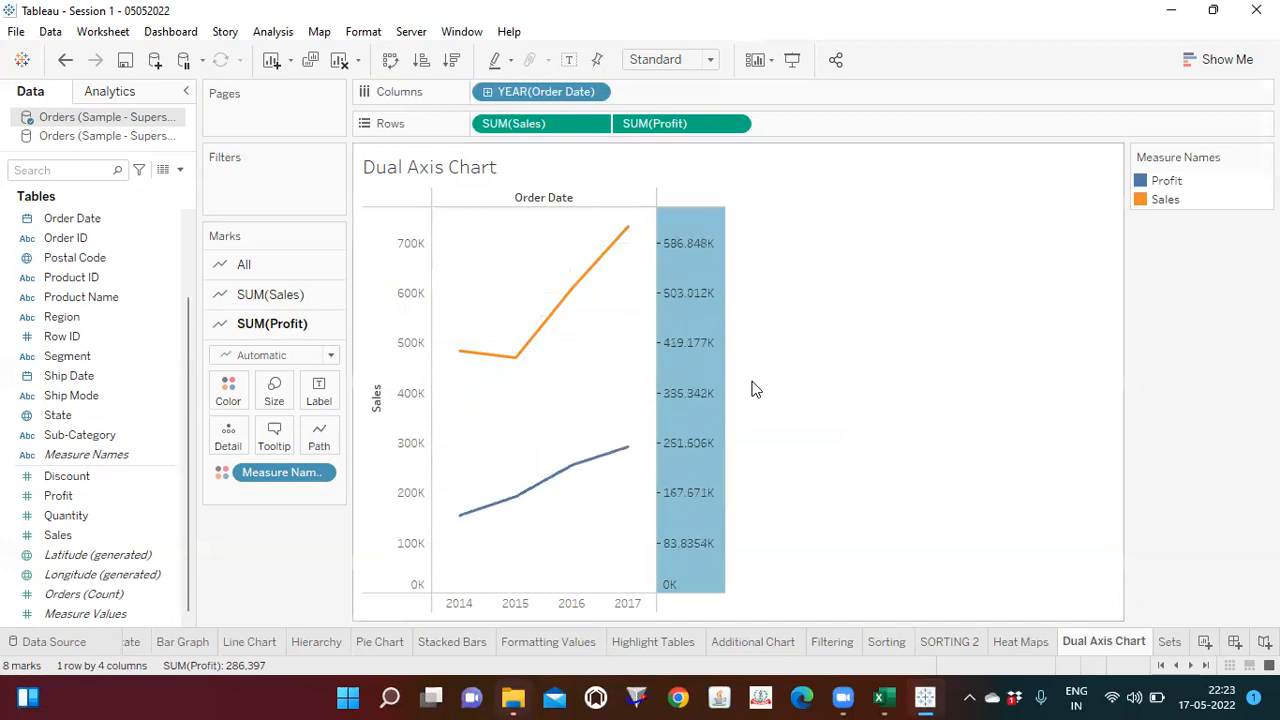
{"action": "left_click", "coordinate": [885, 432]}
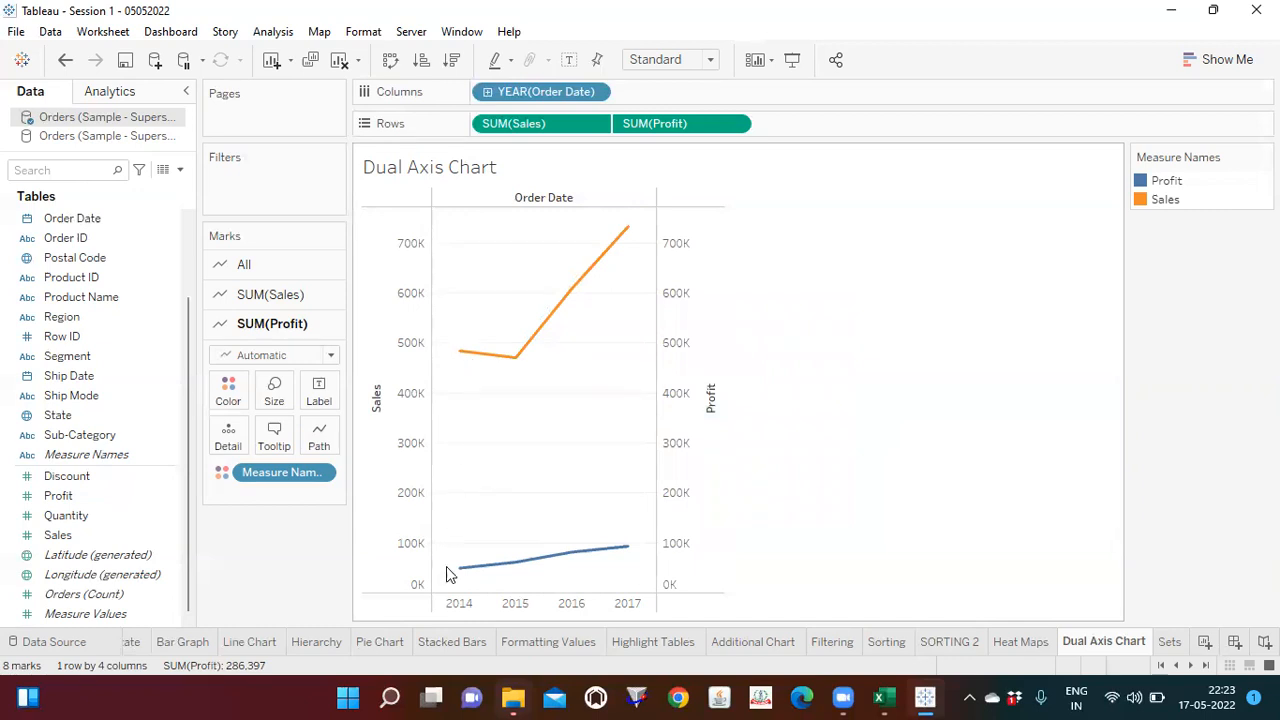
{"action": "mouse_move", "coordinate": [456, 573]}
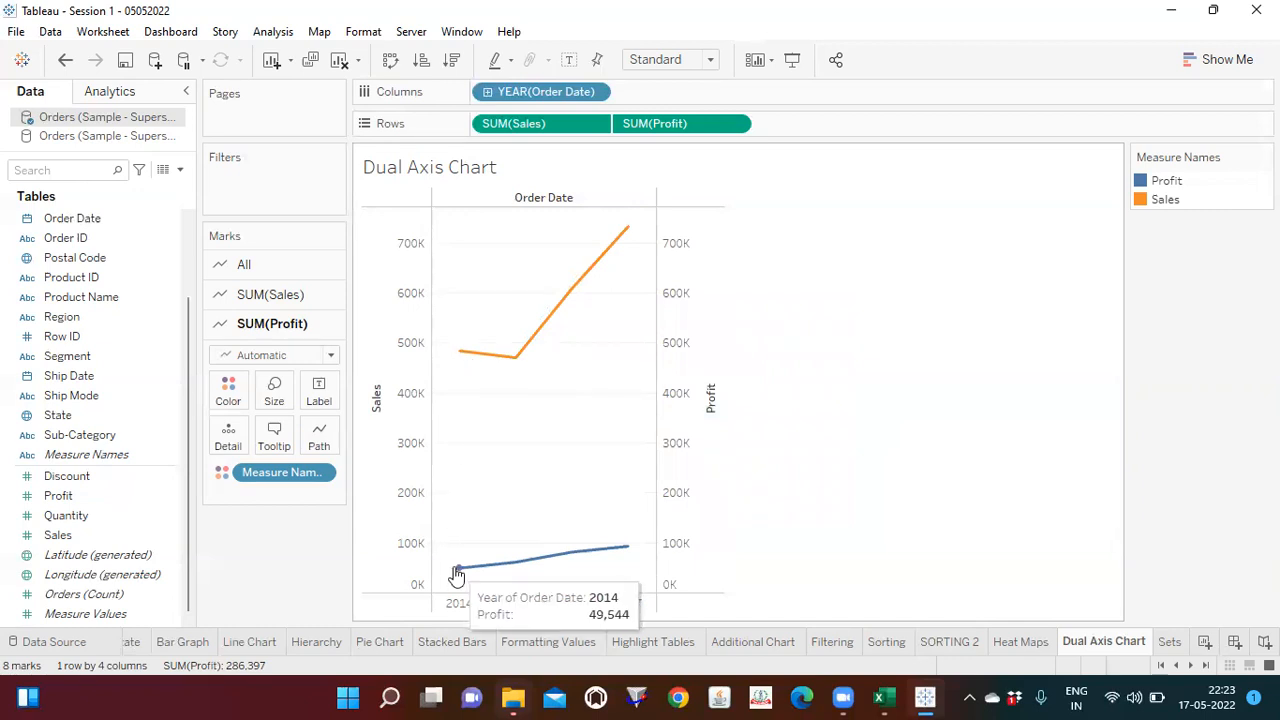
{"action": "key", "text": "ctrl+z"}
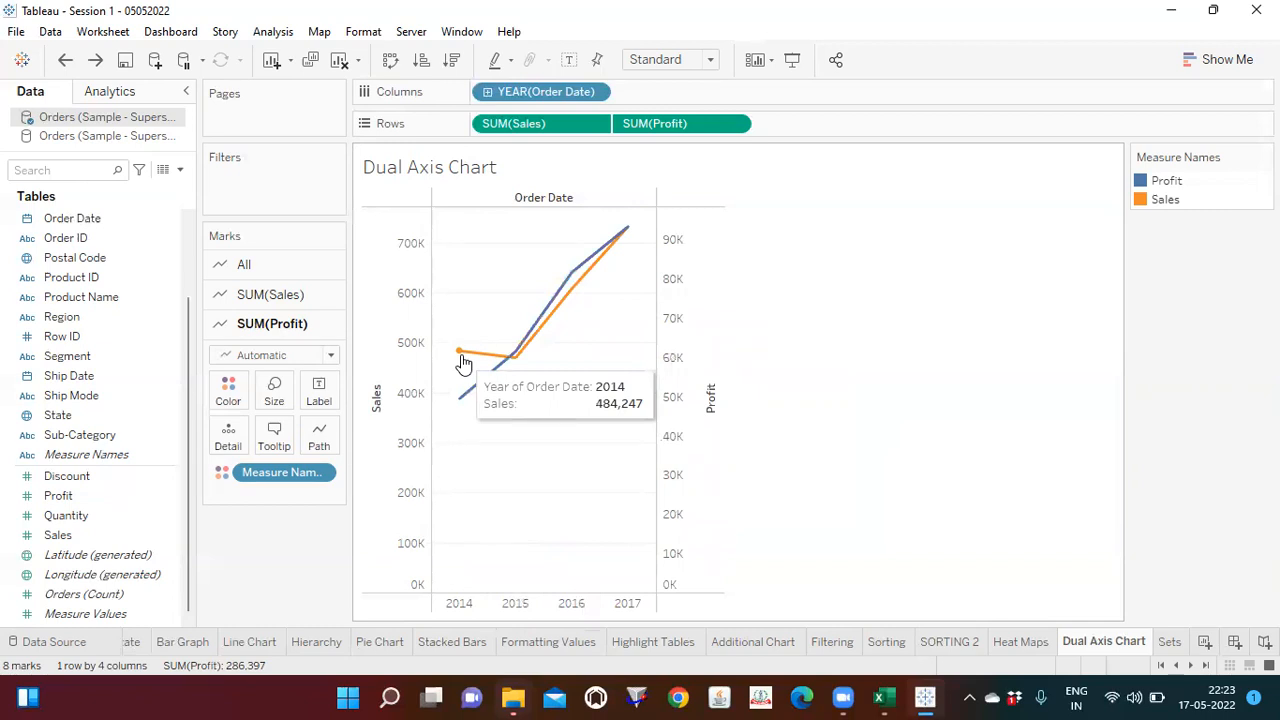
Synchronize the secondary Profit axis with the primary Sales axis
{"action": "mouse_move", "coordinate": [458, 395]}
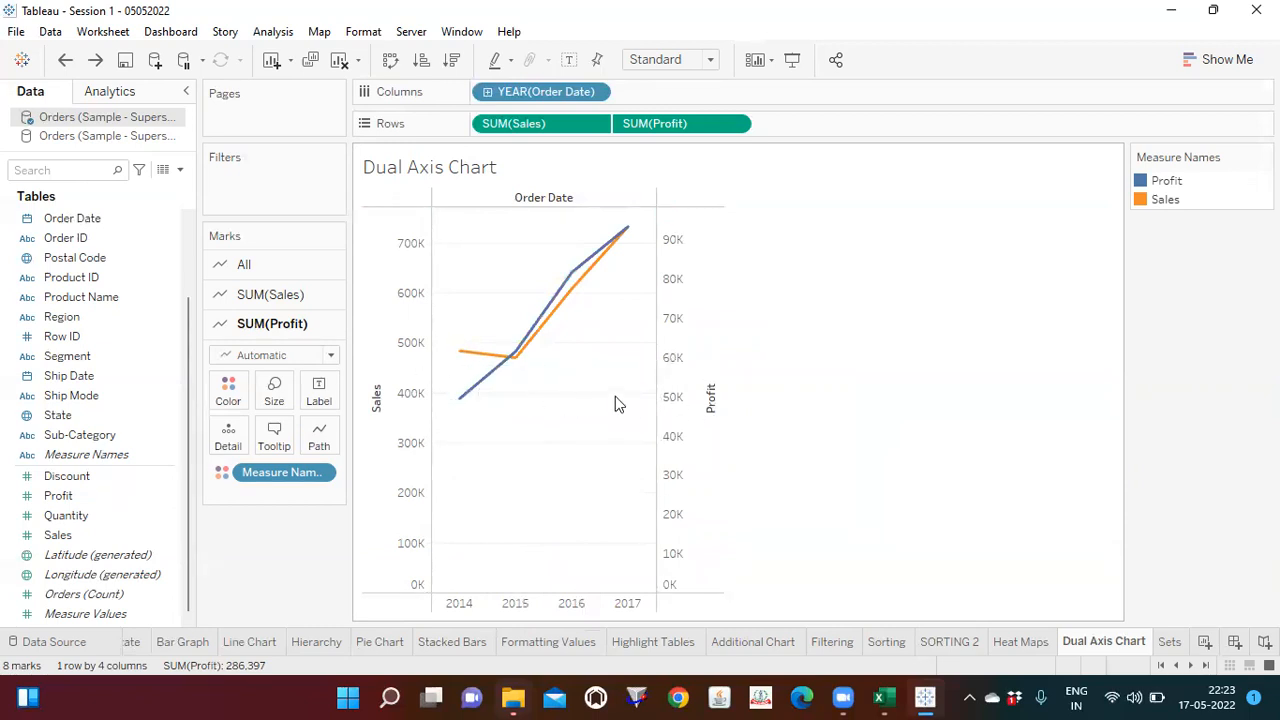
{"action": "right_click", "coordinate": [682, 296]}
{"action": "left_click", "coordinate": [745, 409]}
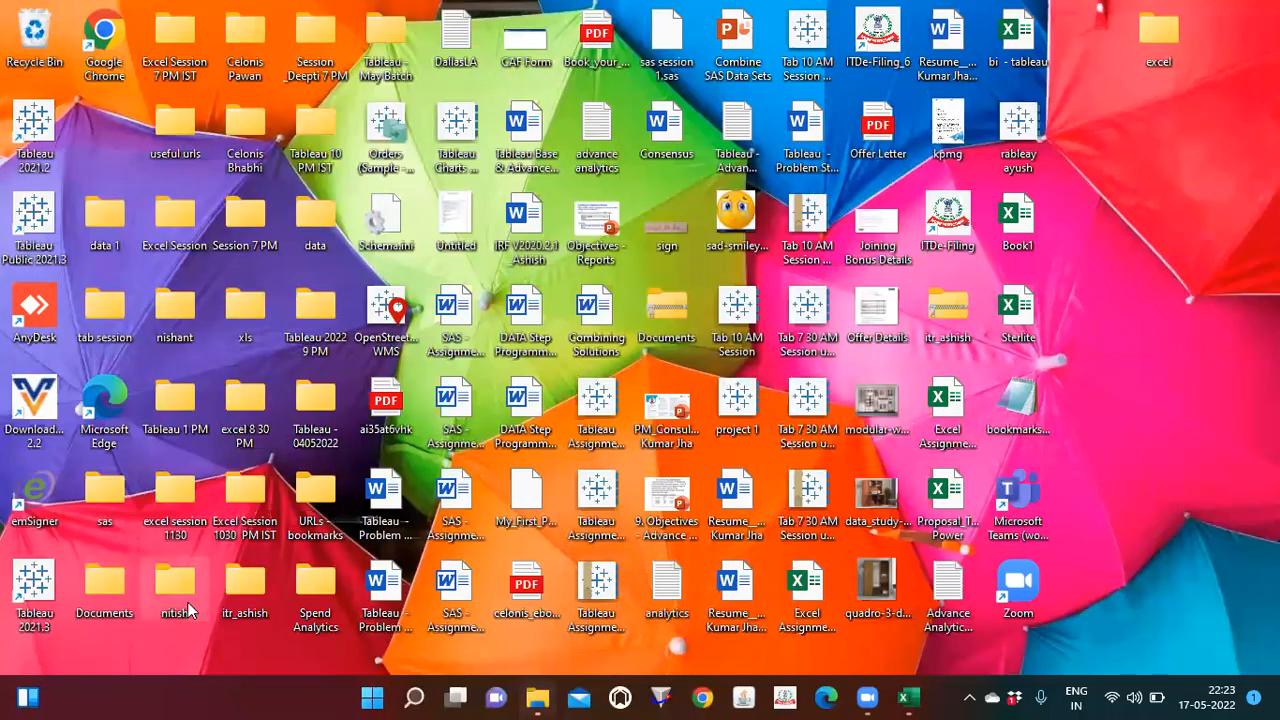
Start Tableau 2021.3 again and open the recovered workbook Session 1 - 05052022
{"action": "double_click", "coordinate": [34, 590]}
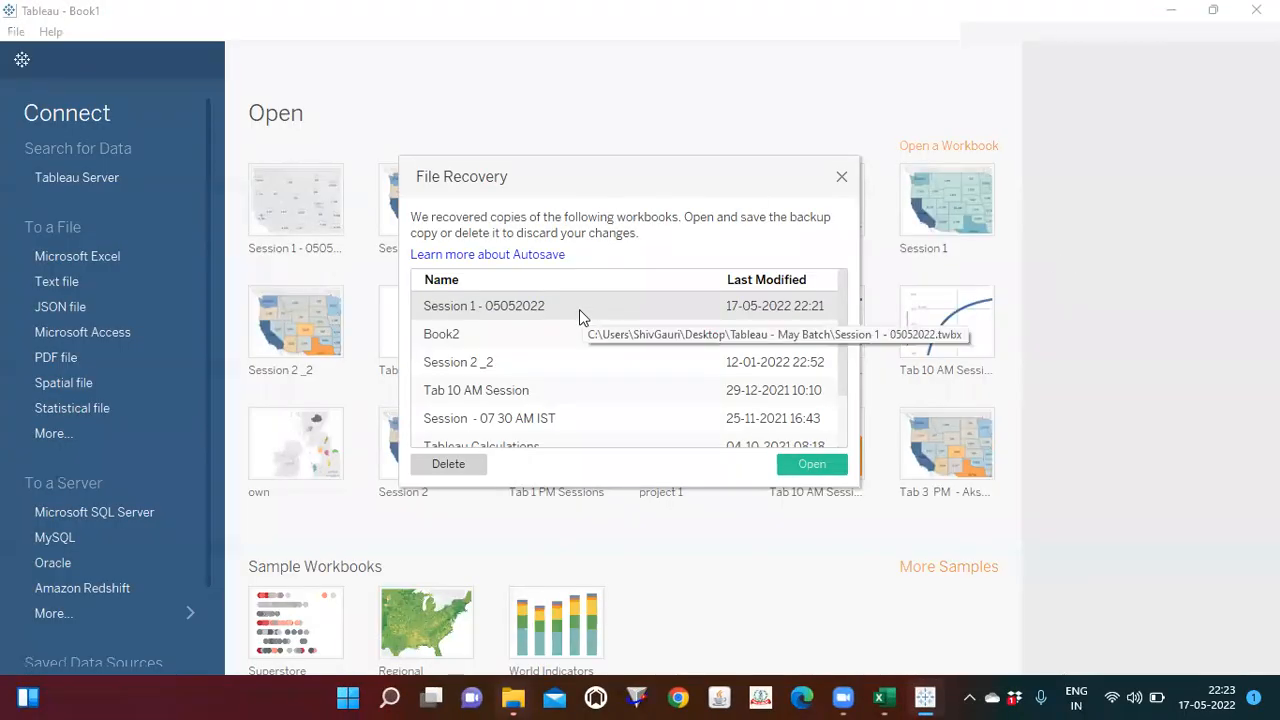
{"action": "left_click", "coordinate": [806, 461]}
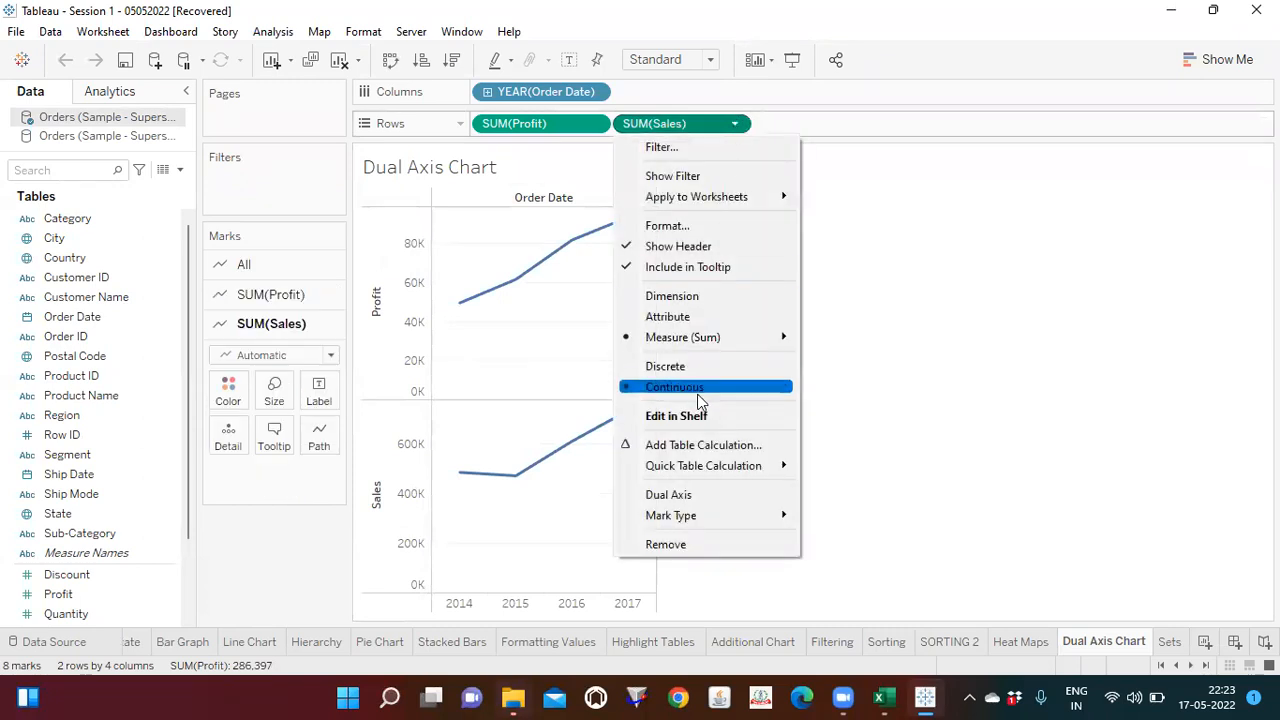
{"action": "left_click", "coordinate": [921, 434]}
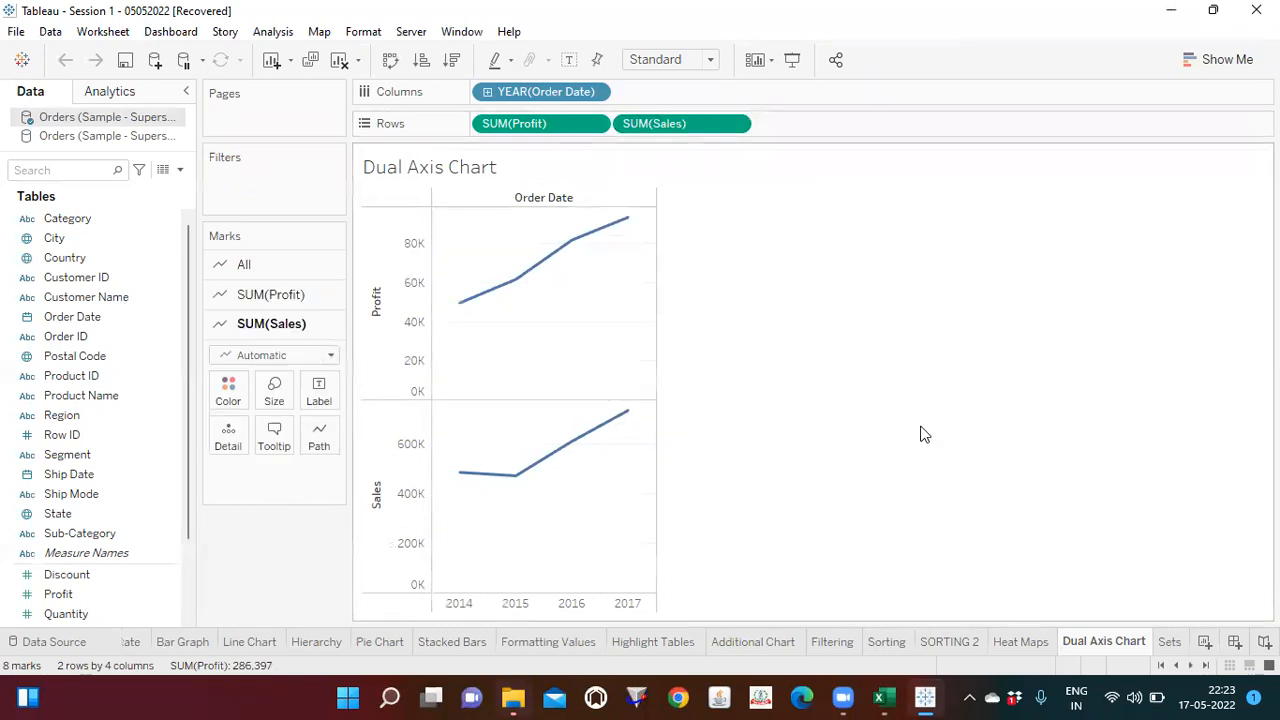
Place SUM(Profit) after SUM(Sales) on Rows and set SUM(Profit) to Dual Axis
{"action": "left_click_drag", "start_coordinate": [574, 129], "coordinate": [863, 131]}
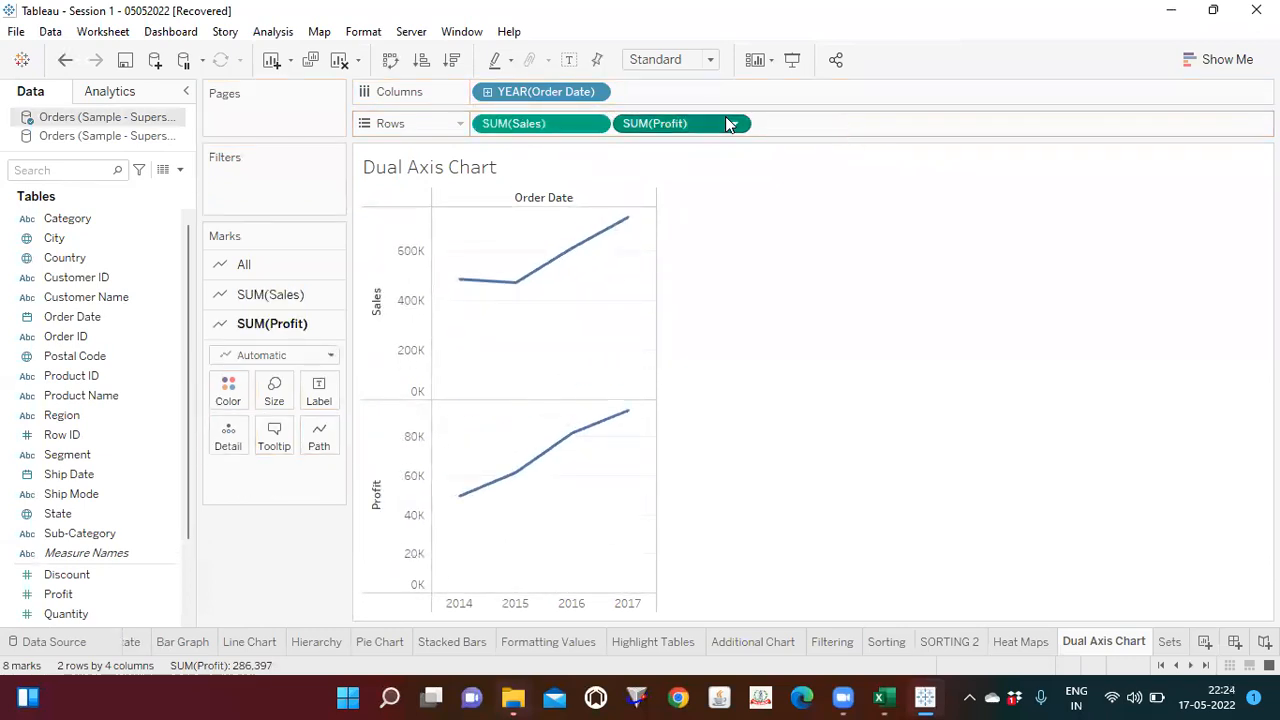
{"action": "left_click", "coordinate": [735, 124]}
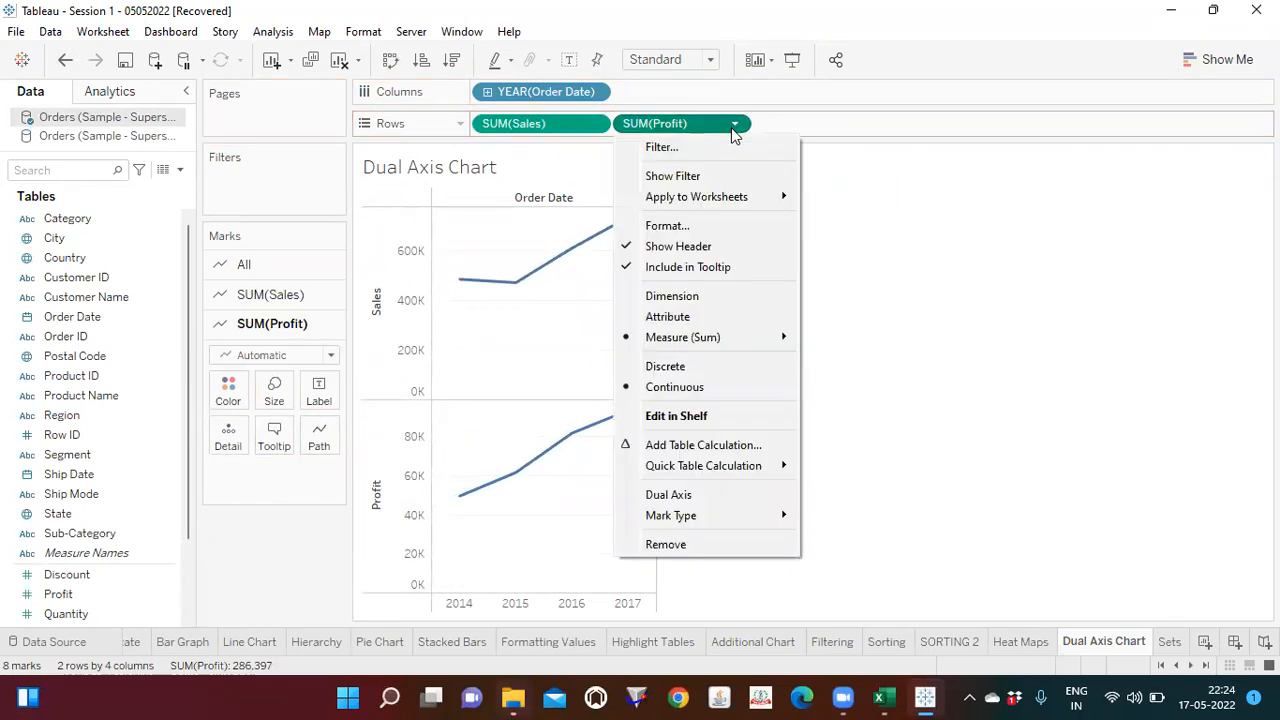
{"action": "left_click", "coordinate": [682, 492]}
Synchronize the secondary Profit axis with the Sales axis and fit the chart to Entire View
{"action": "right_click", "coordinate": [684, 288]}
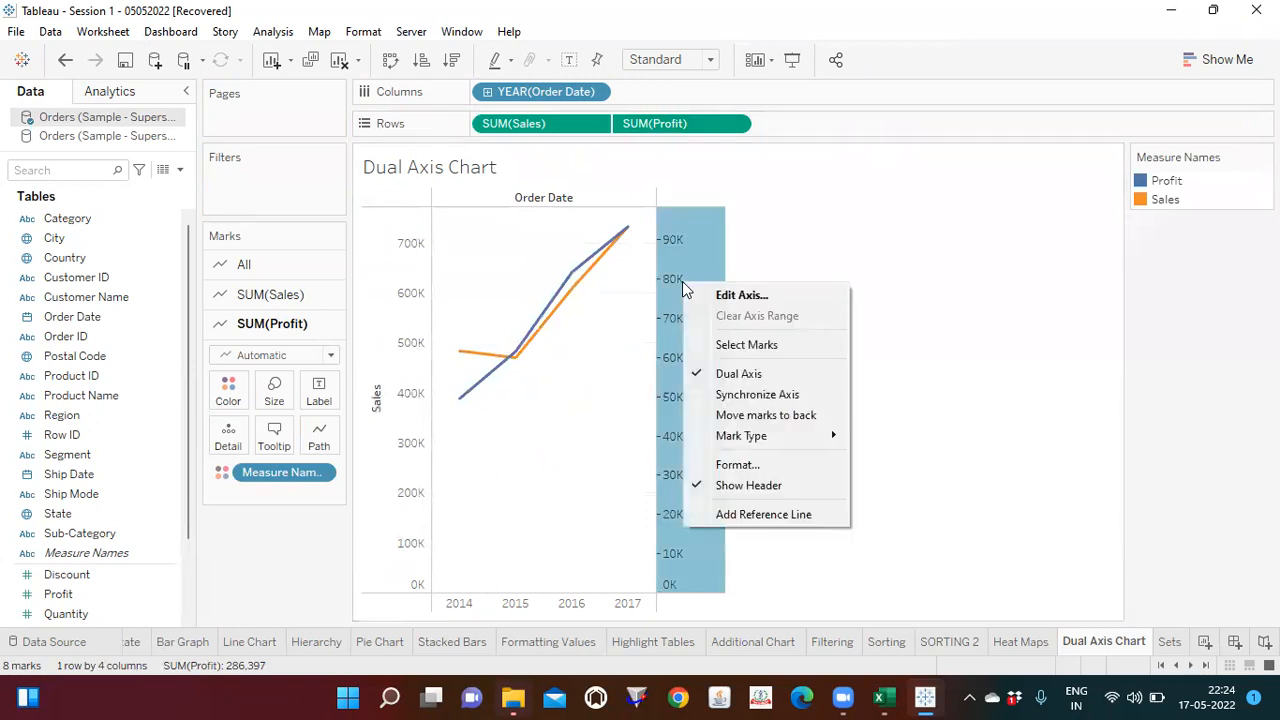
{"action": "left_click", "coordinate": [737, 402]}
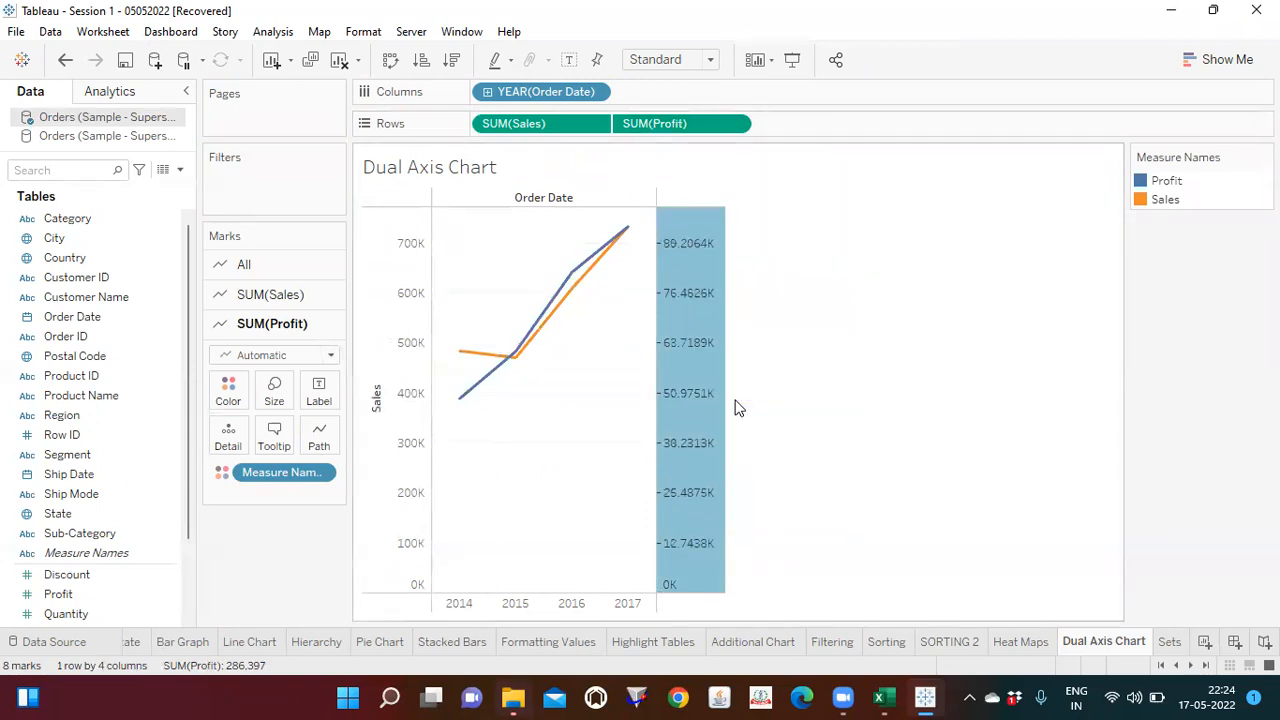
{"action": "left_click", "coordinate": [893, 398]}
{"action": "left_click", "coordinate": [700, 60]}
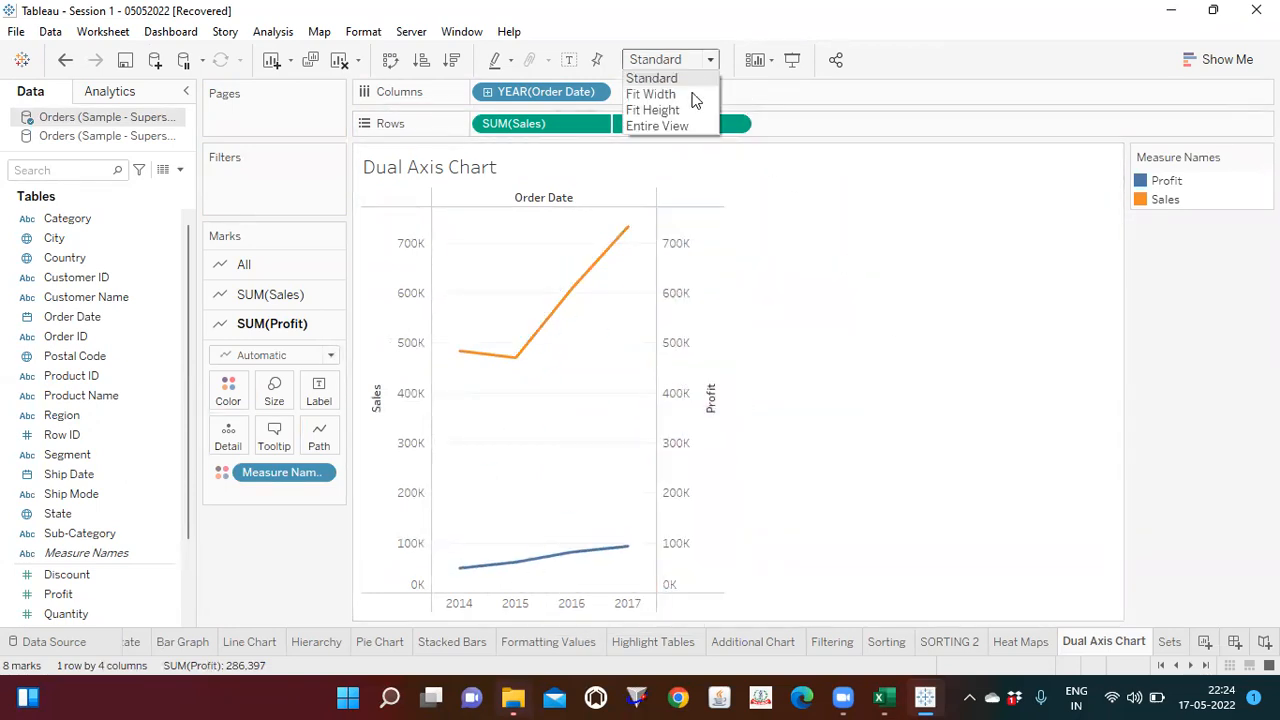
{"action": "left_click", "coordinate": [686, 123]}
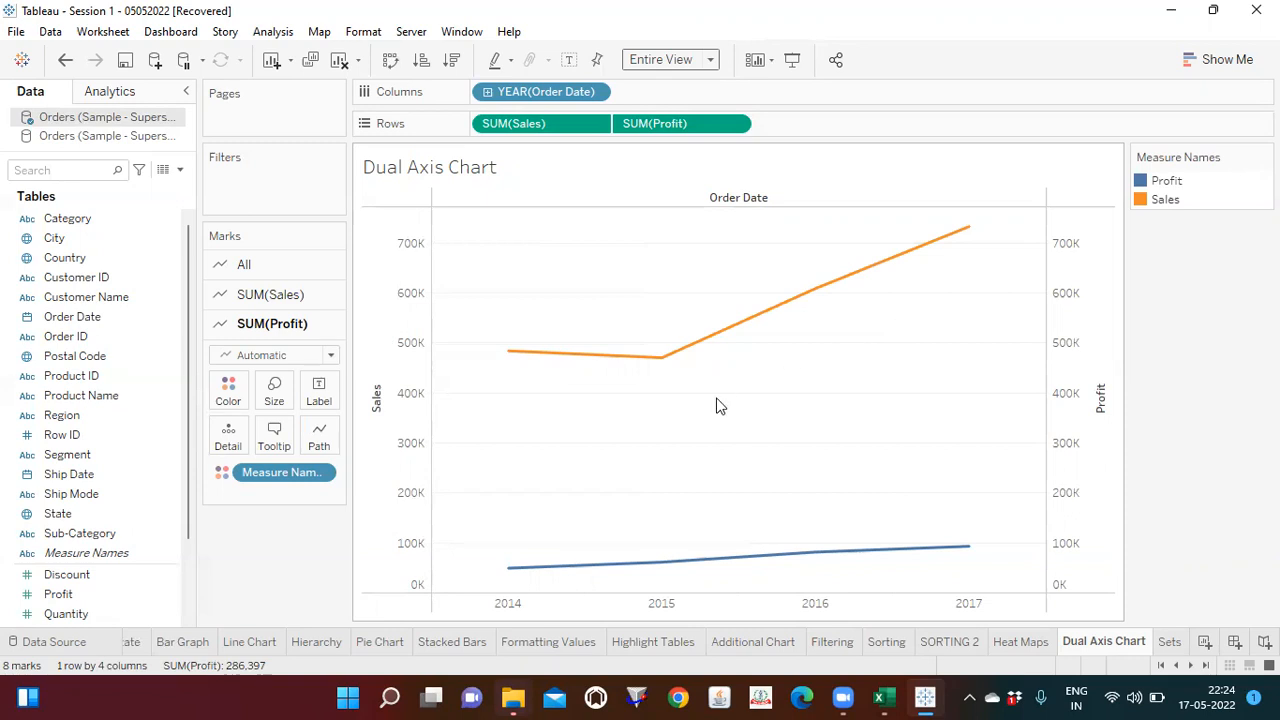
Compare the All, SUM(Sales) and SUM(Profit) mark settings and match each measure to its line in the chart
{"action": "mouse_move", "coordinate": [510, 356]}
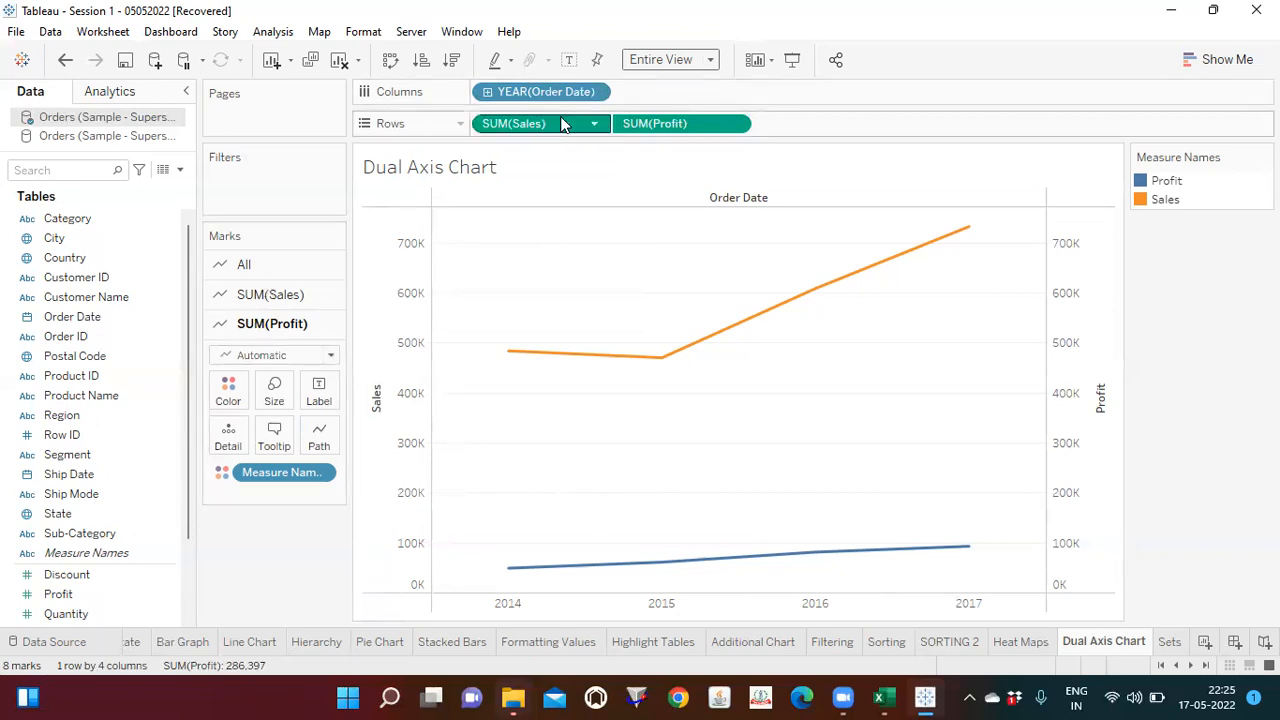
{"action": "left_click", "coordinate": [252, 264]}
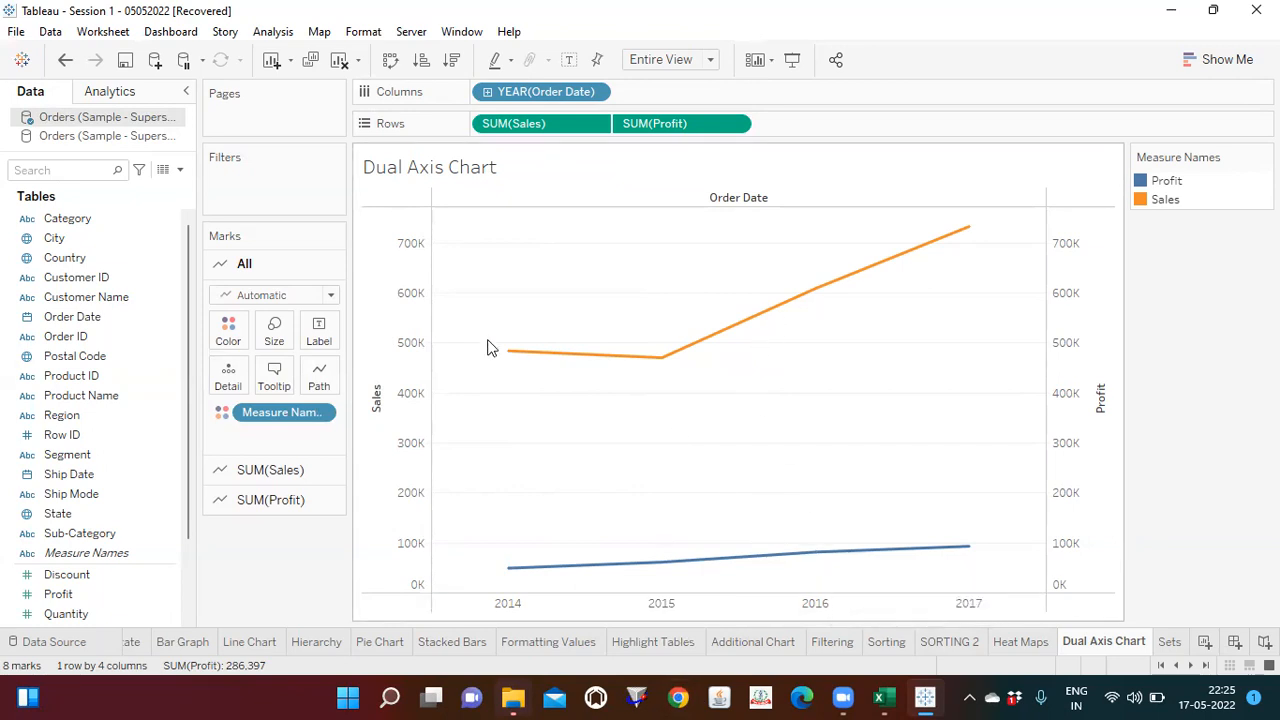
{"action": "left_click", "coordinate": [268, 472]}
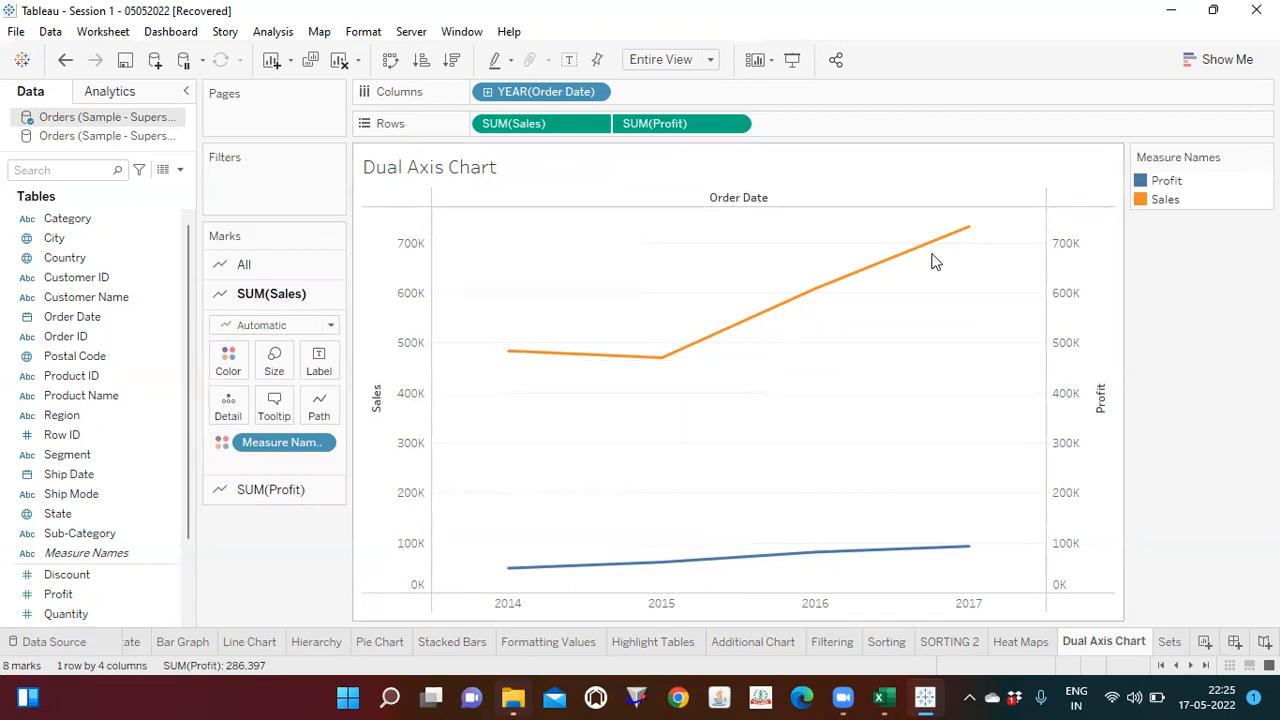
{"action": "left_click", "coordinate": [259, 488]}
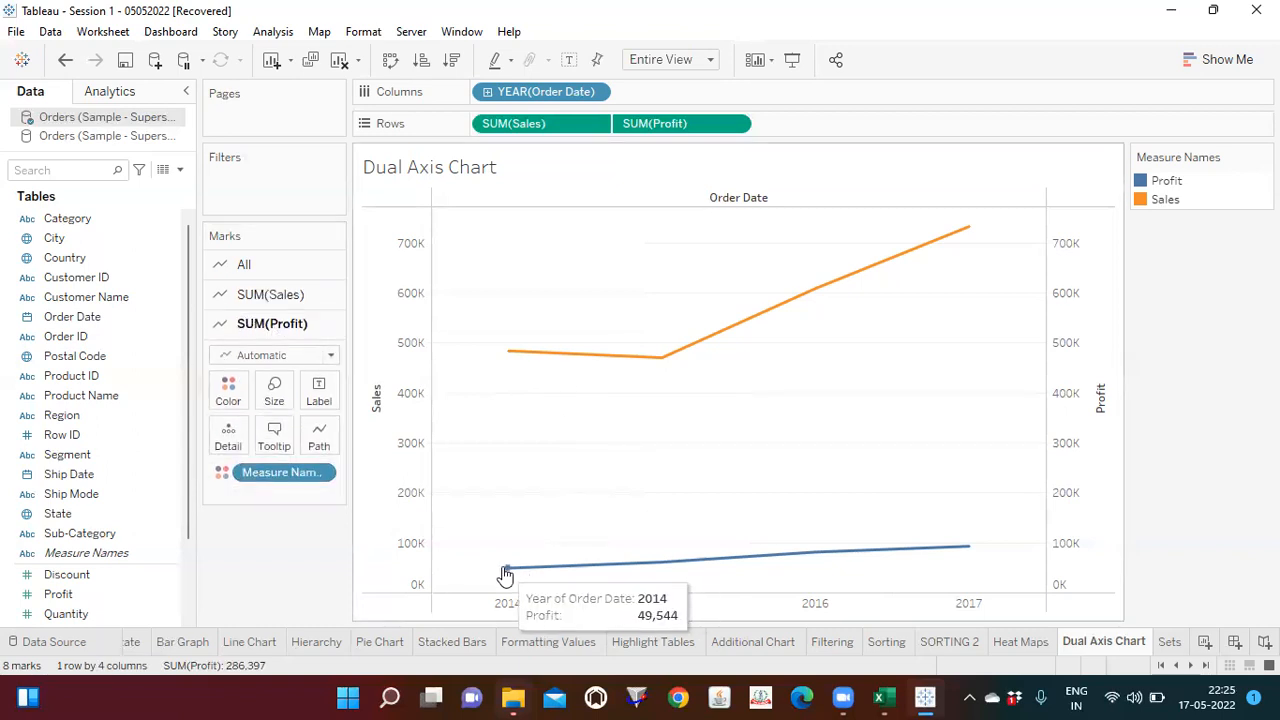
{"action": "mouse_move", "coordinate": [971, 557]}
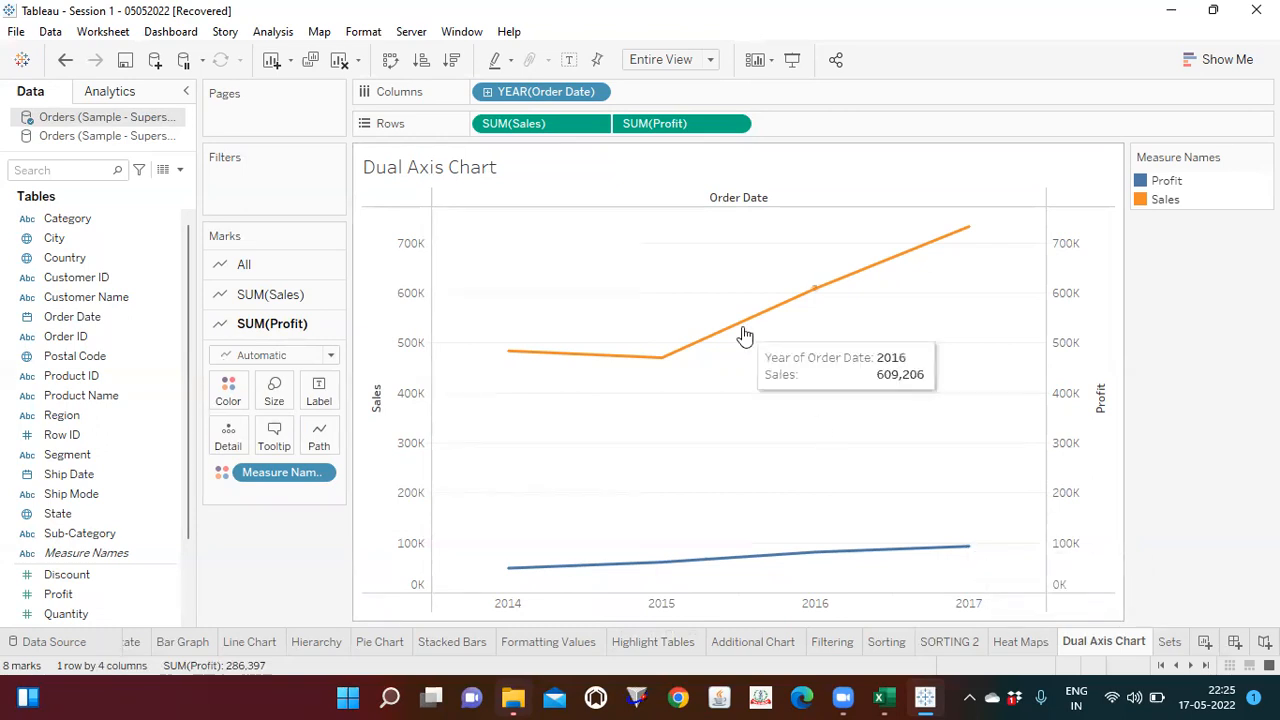
Change the mark type of SUM(Sales) to Bar while leaving SUM(Profit) as a line
{"action": "left_click", "coordinate": [279, 305]}
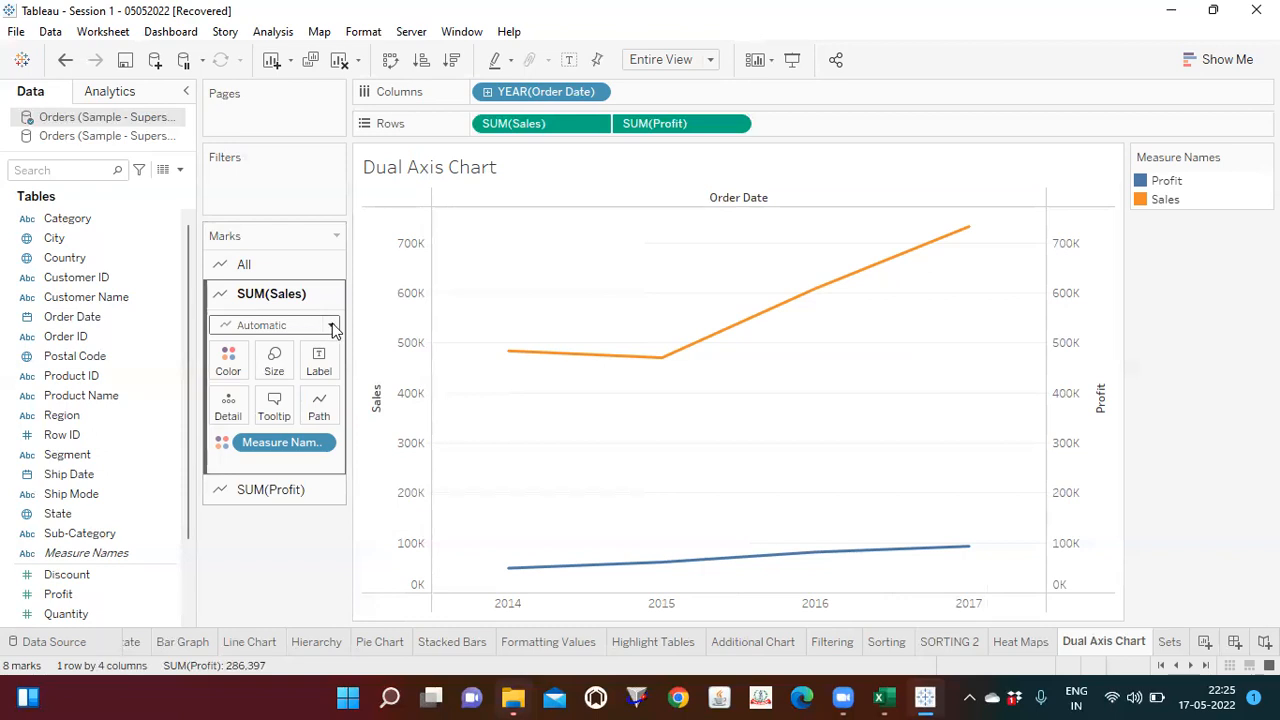
{"action": "left_click", "coordinate": [331, 327]}
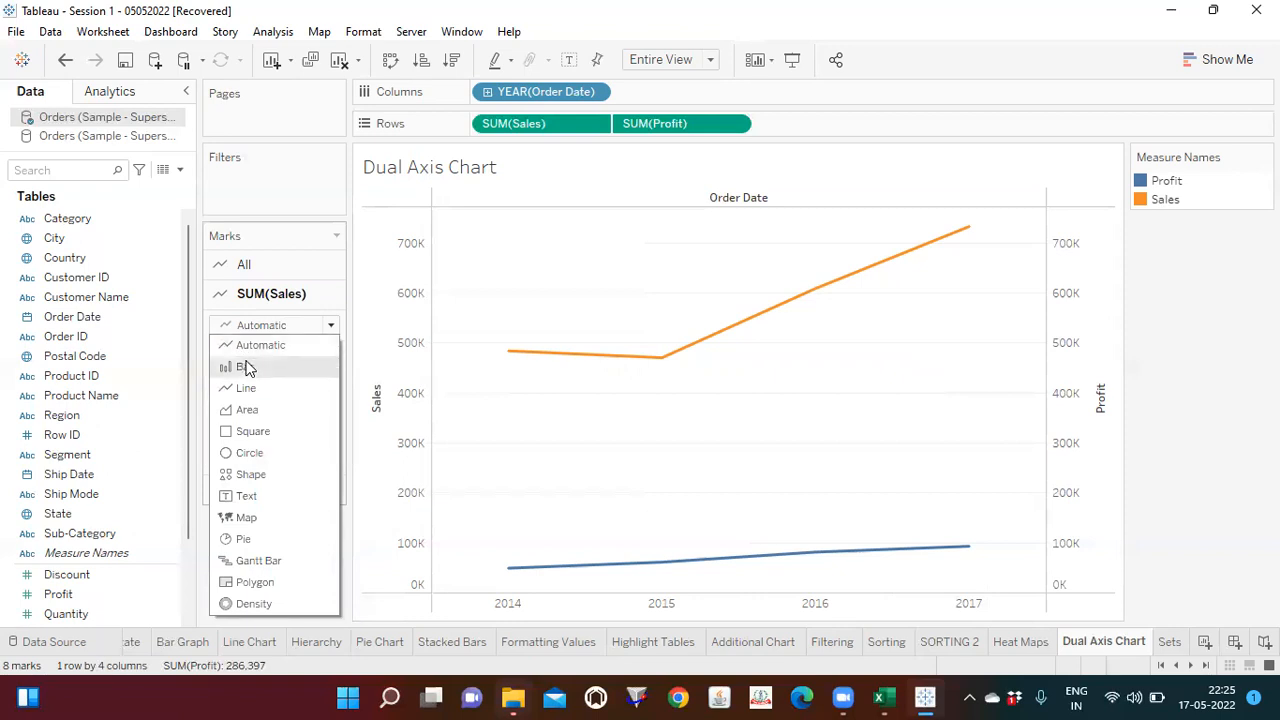
{"action": "left_click", "coordinate": [247, 368]}
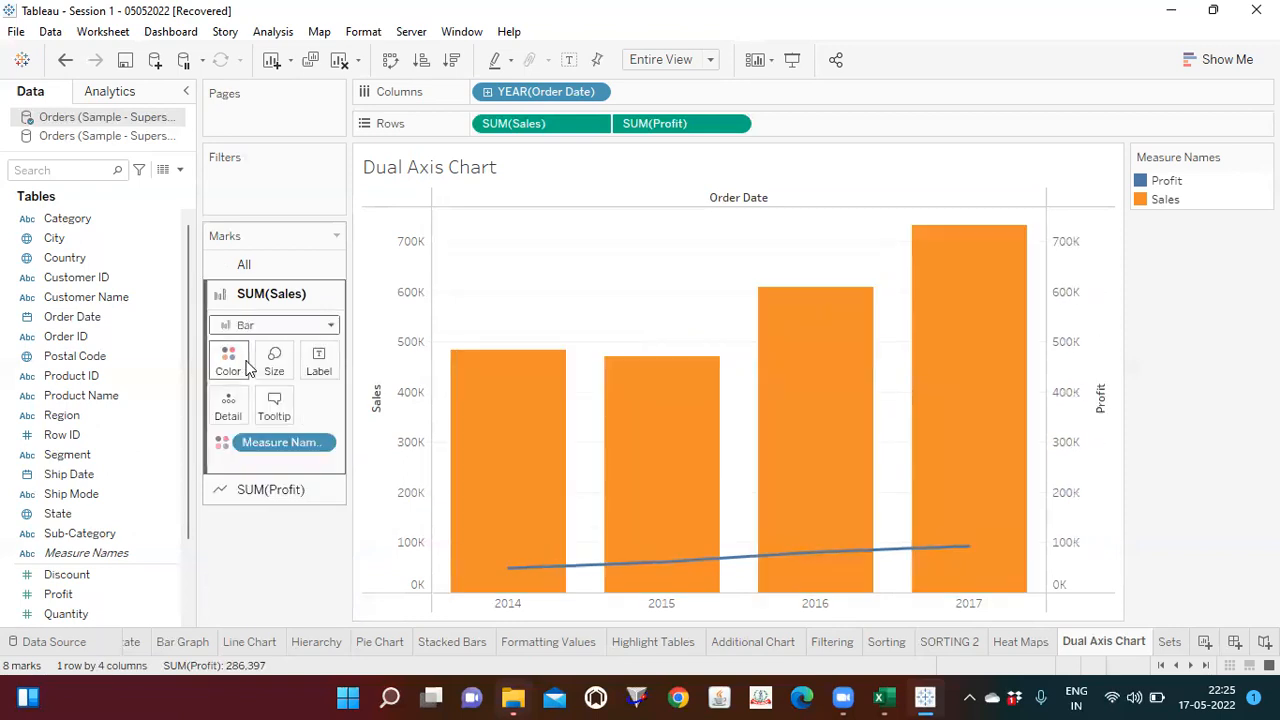
{"action": "right_click", "coordinate": [236, 554]}
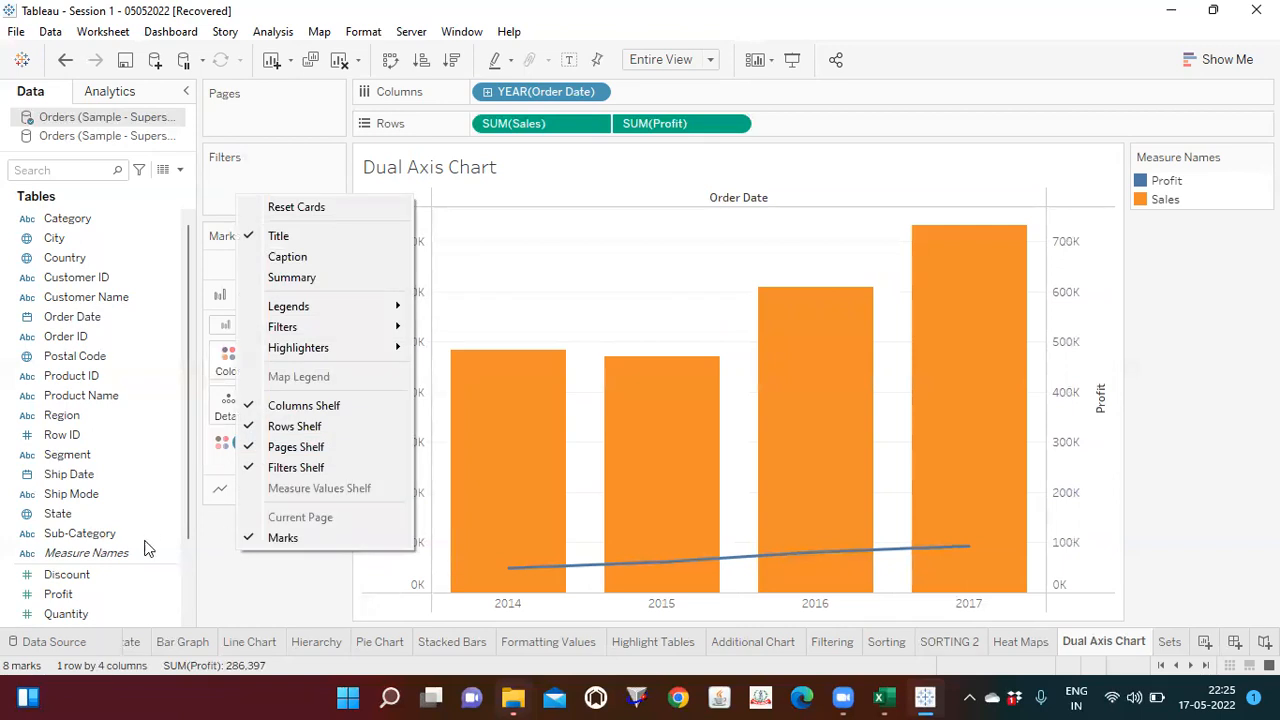
{"action": "left_click", "coordinate": [227, 596]}
Inspect the Sales bars, highlight the 2014 bar, and clear the selection
{"action": "mouse_move", "coordinate": [680, 408]}
{"action": "mouse_move", "coordinate": [503, 428]}
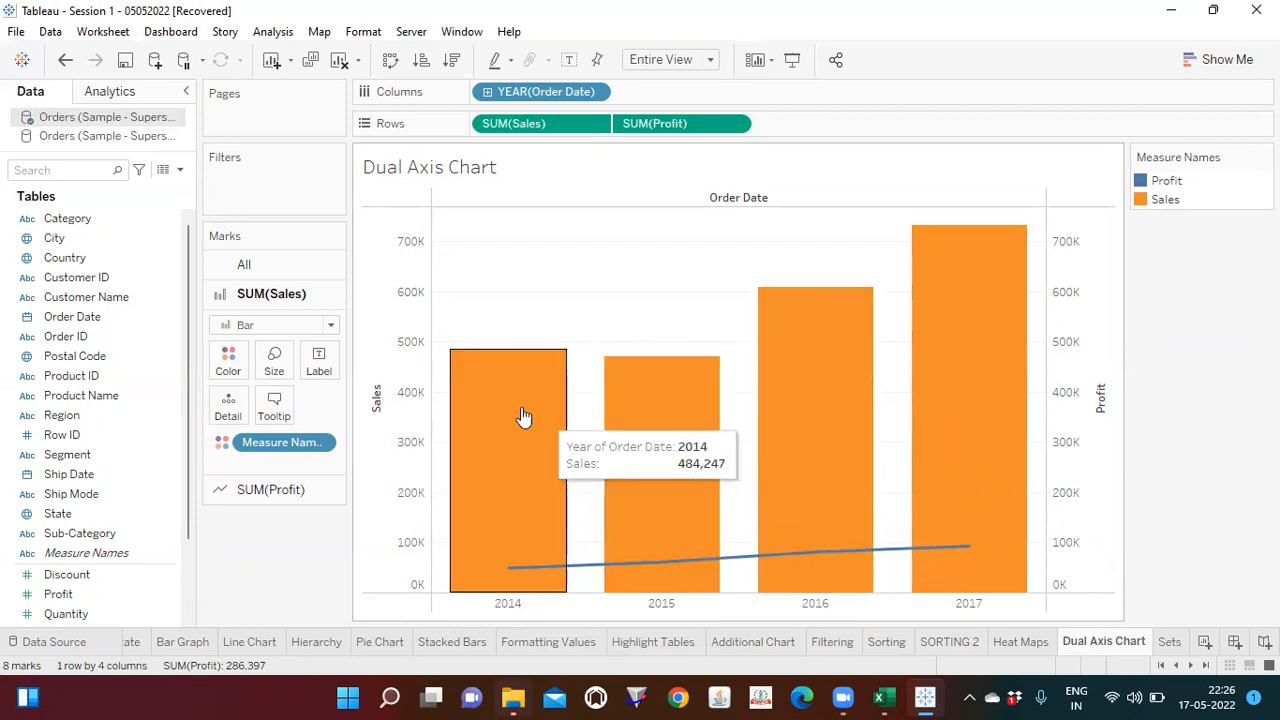
{"action": "left_click", "coordinate": [556, 410]}
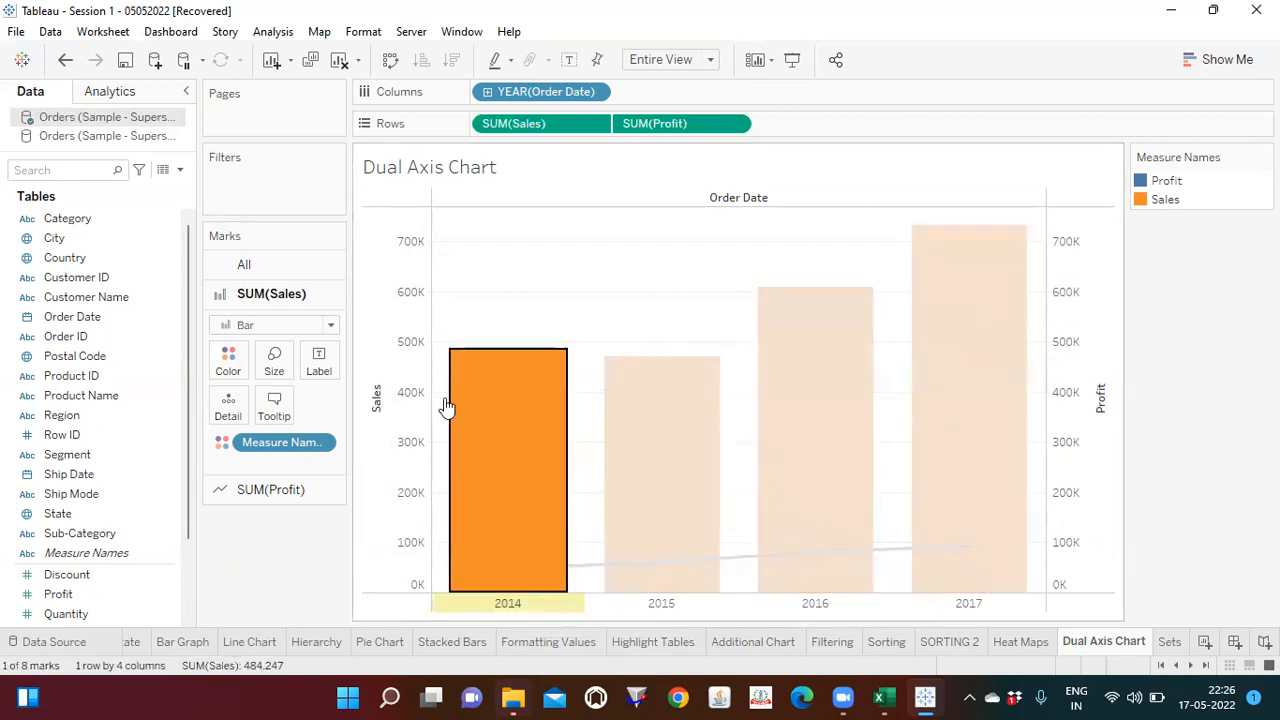
{"action": "key", "text": "Escape"}
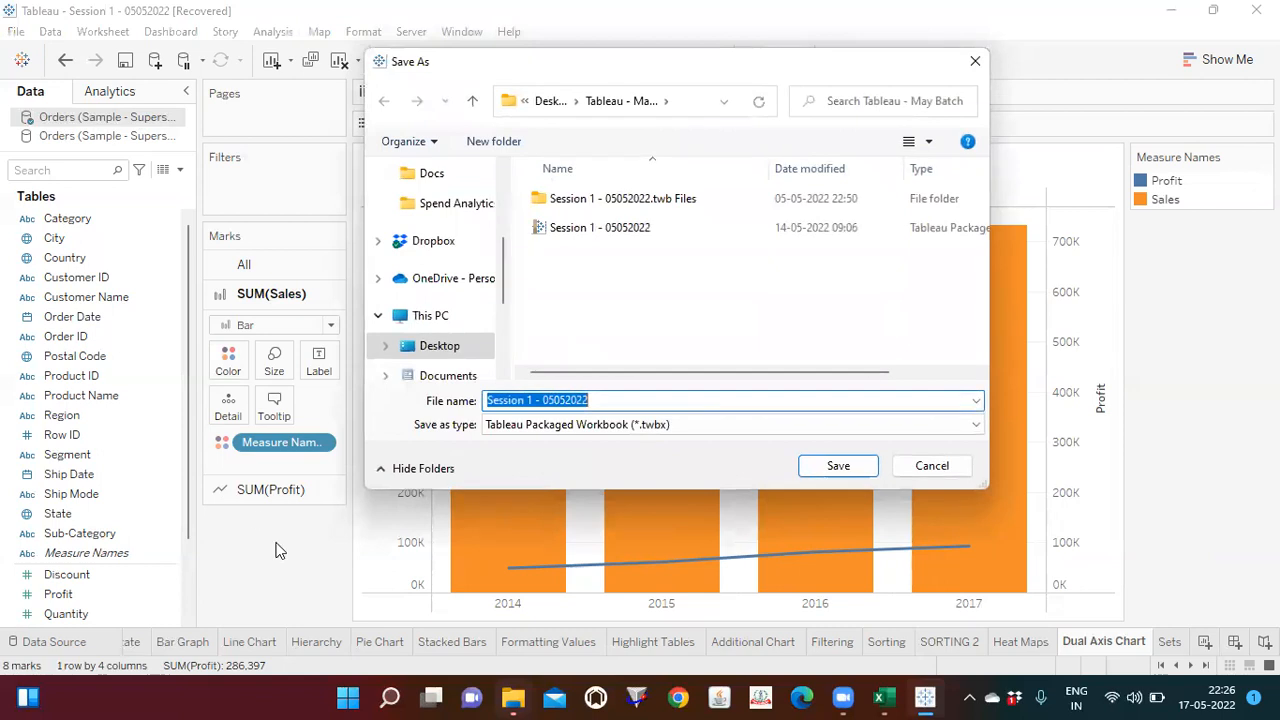
Save the recovered workbook as the packaged workbook Session 1 - 17052022 in the Tableau - May Batch folder
{"action": "left_click", "coordinate": [596, 401]}
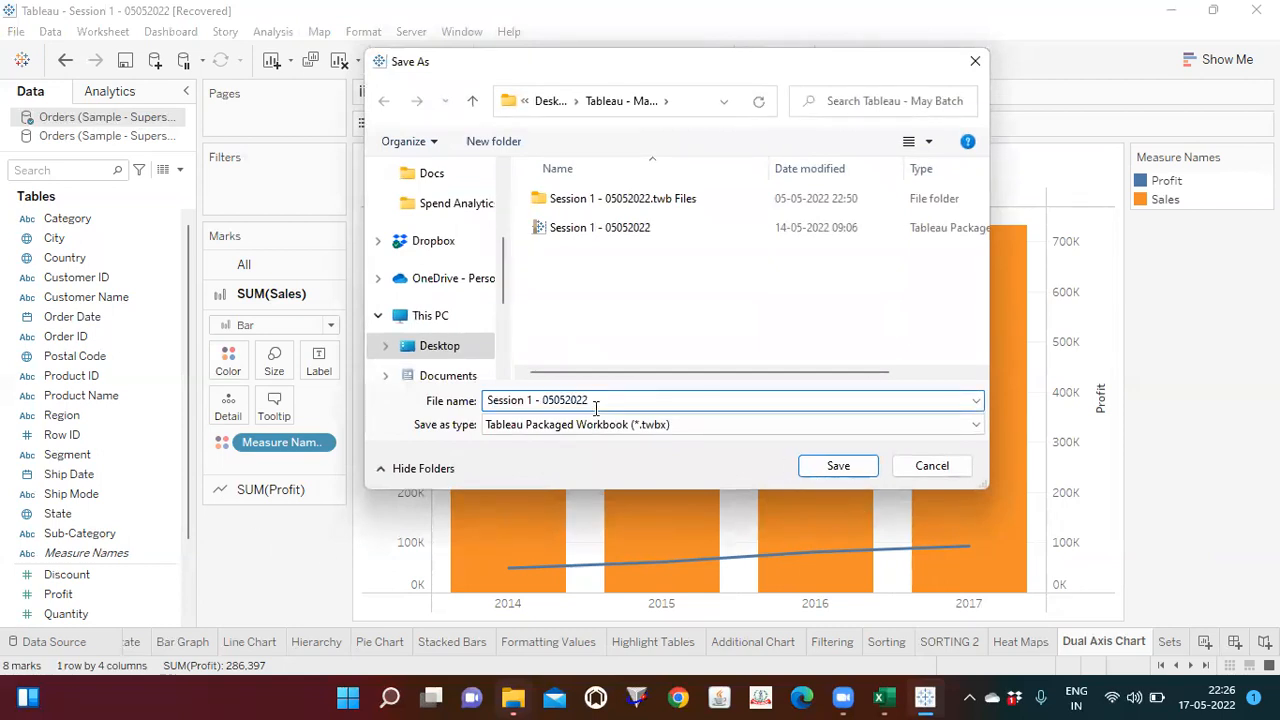
{"action": "key", "text": "BackSpace"}
{"action": "key", "text": "BackSpace"}
{"action": "key", "text": "BackSpace"}
{"action": "type", "text": "170"}
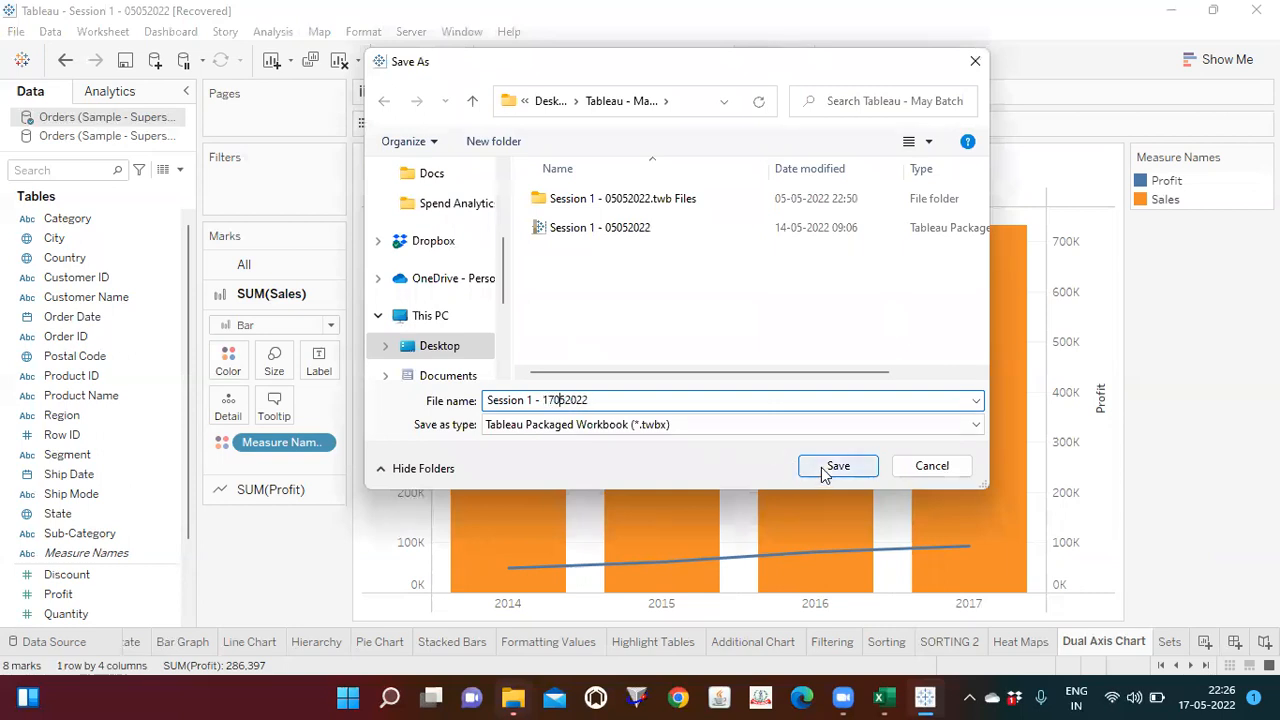
{"action": "left_click", "coordinate": [836, 466]}
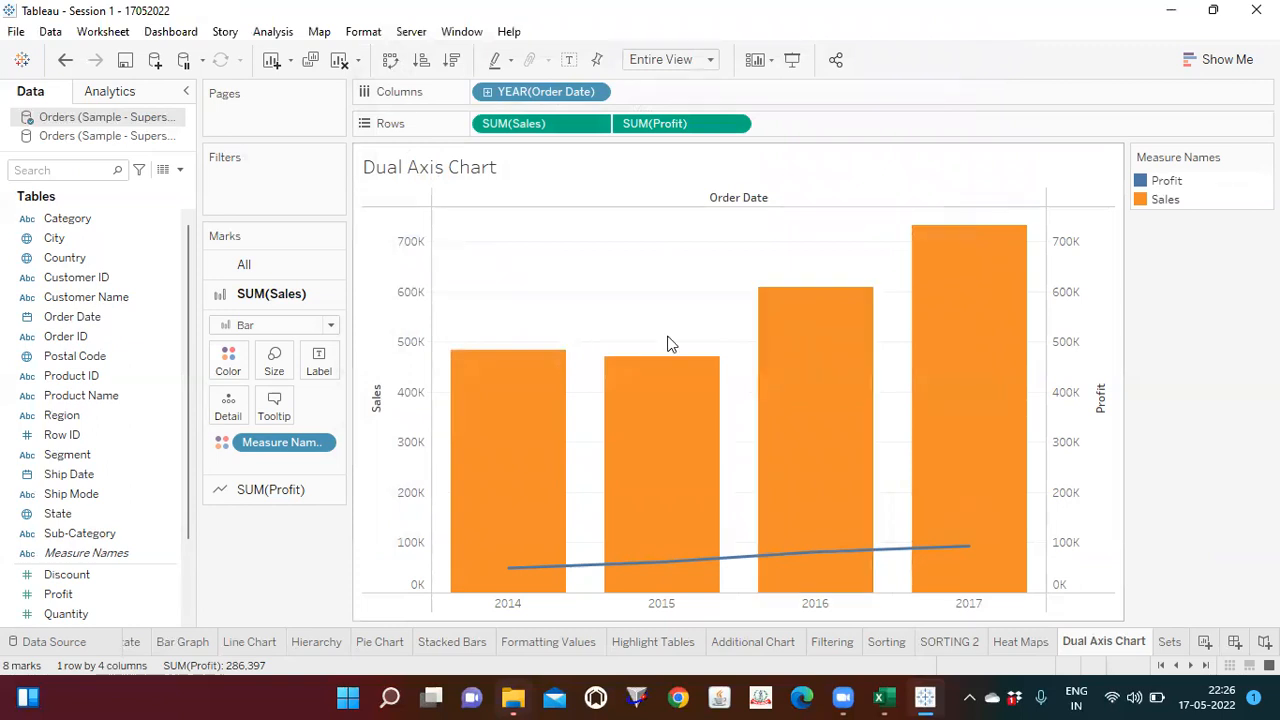
Undo the Bar mark type on SUM(Sales) and inspect the 2014 point of the Sales line
{"action": "mouse_move", "coordinate": [563, 363]}
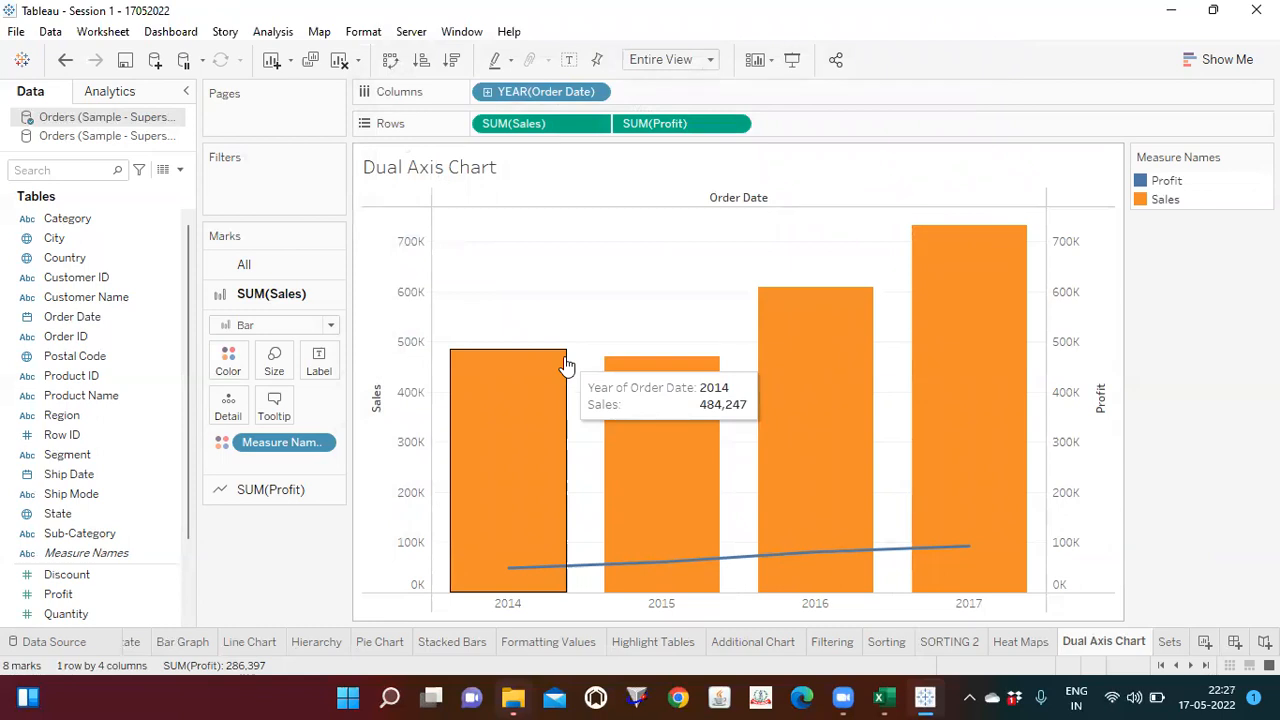
{"action": "key", "text": "ctrl+z"}
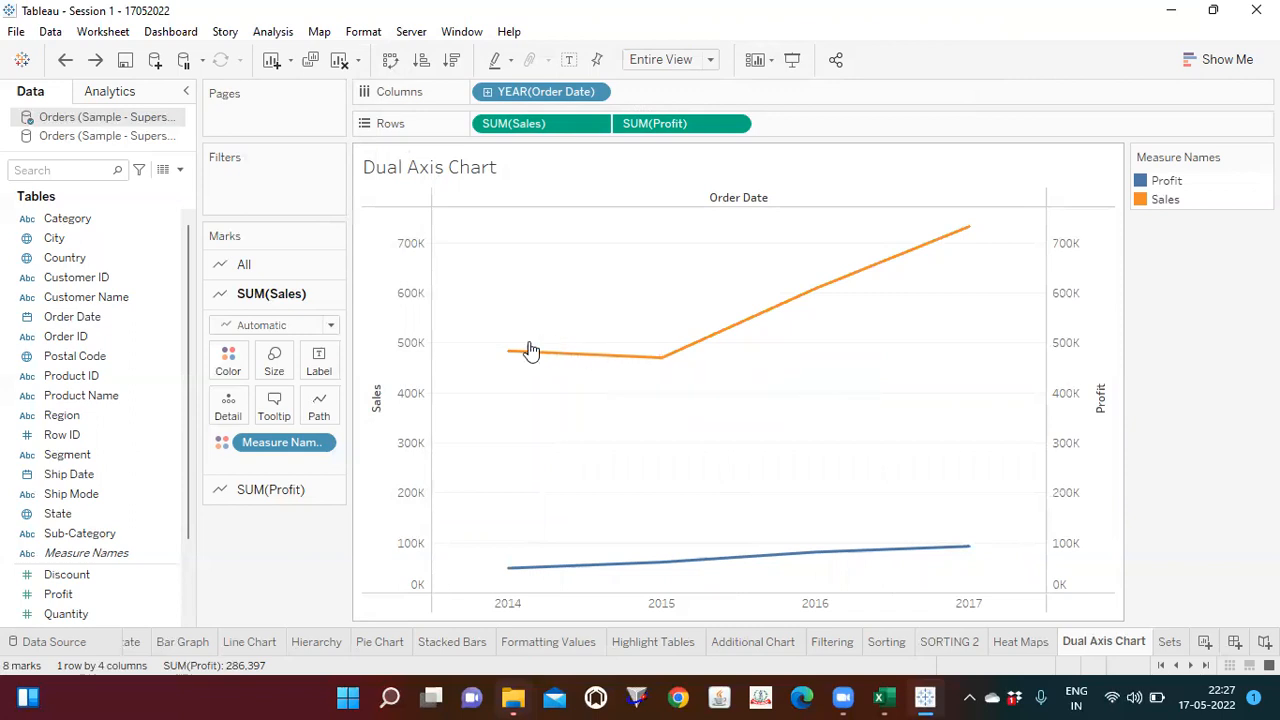
{"action": "mouse_move", "coordinate": [521, 350]}
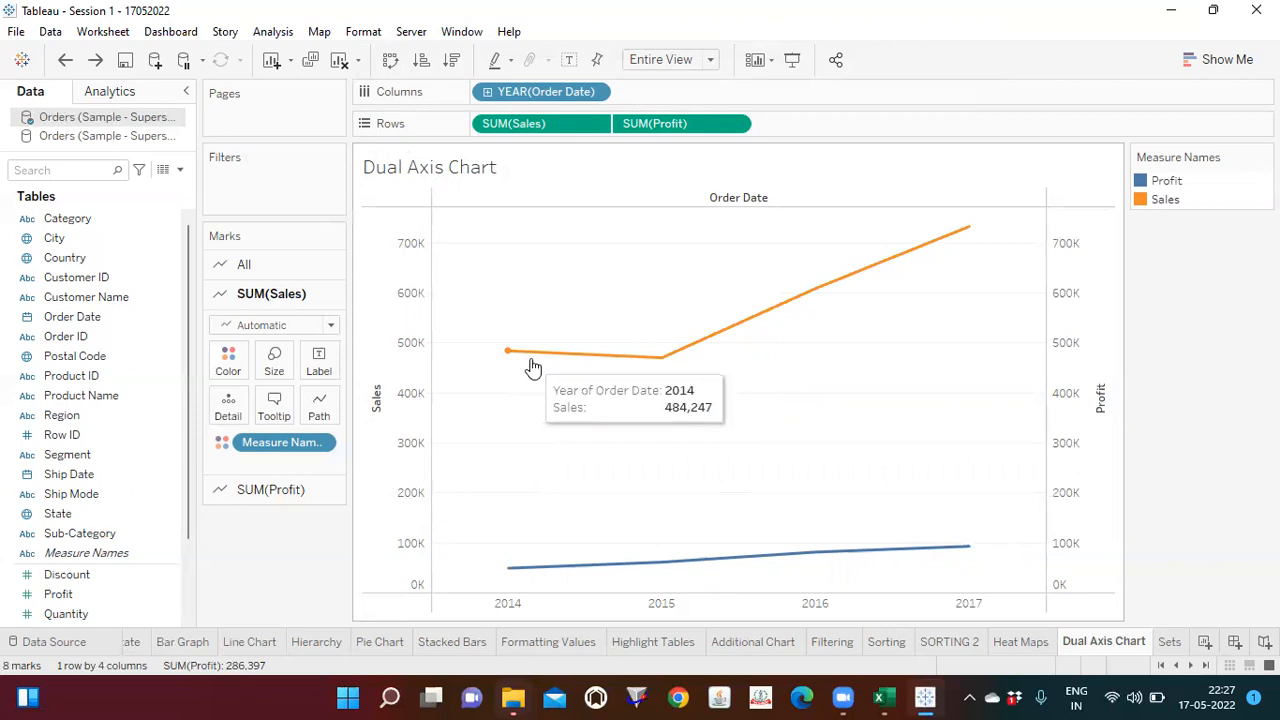
Review the mark settings for all measures, Sales and Profit in turn, checking the Profit line's data points
{"action": "left_click", "coordinate": [251, 265]}
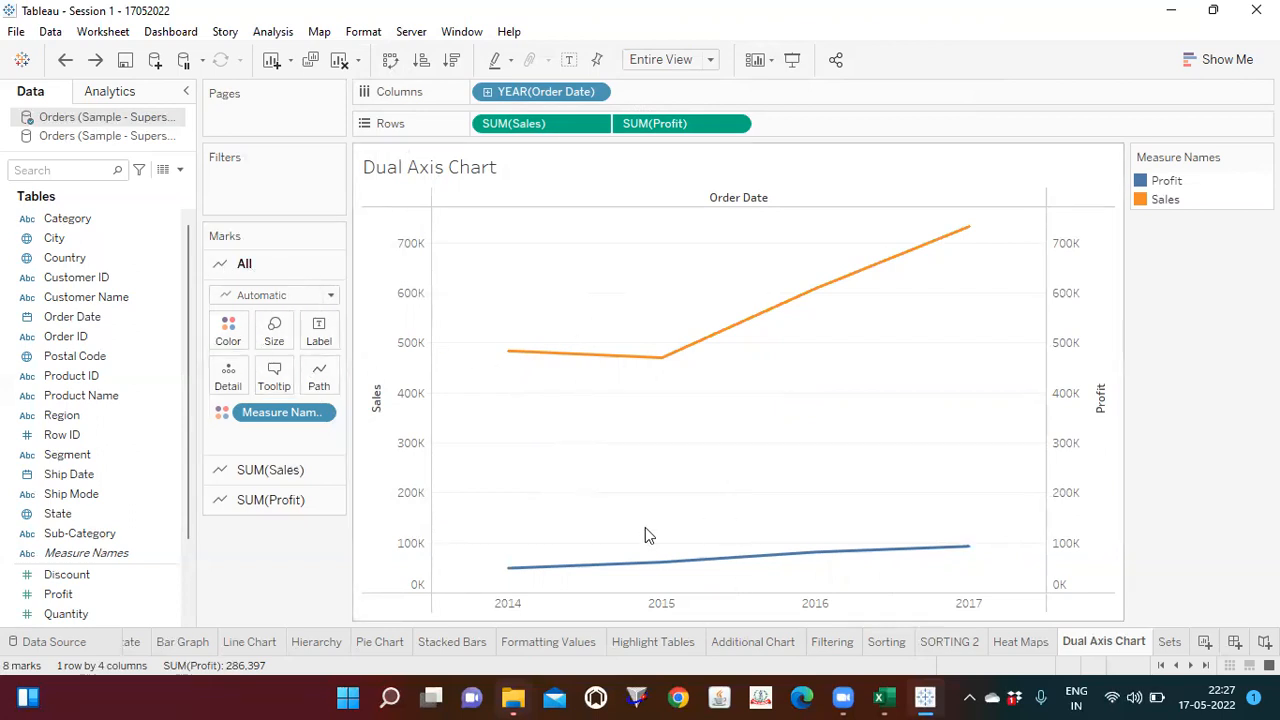
{"action": "mouse_move", "coordinate": [650, 570]}
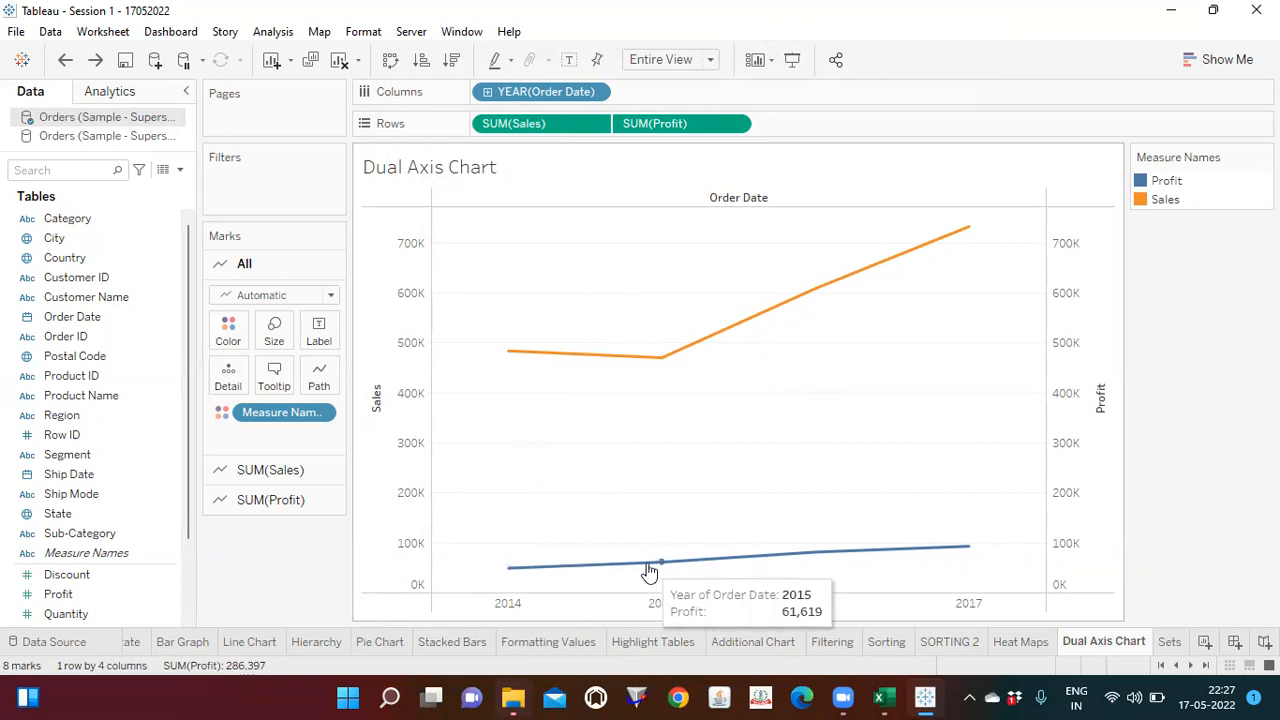
{"action": "left_click", "coordinate": [290, 472]}
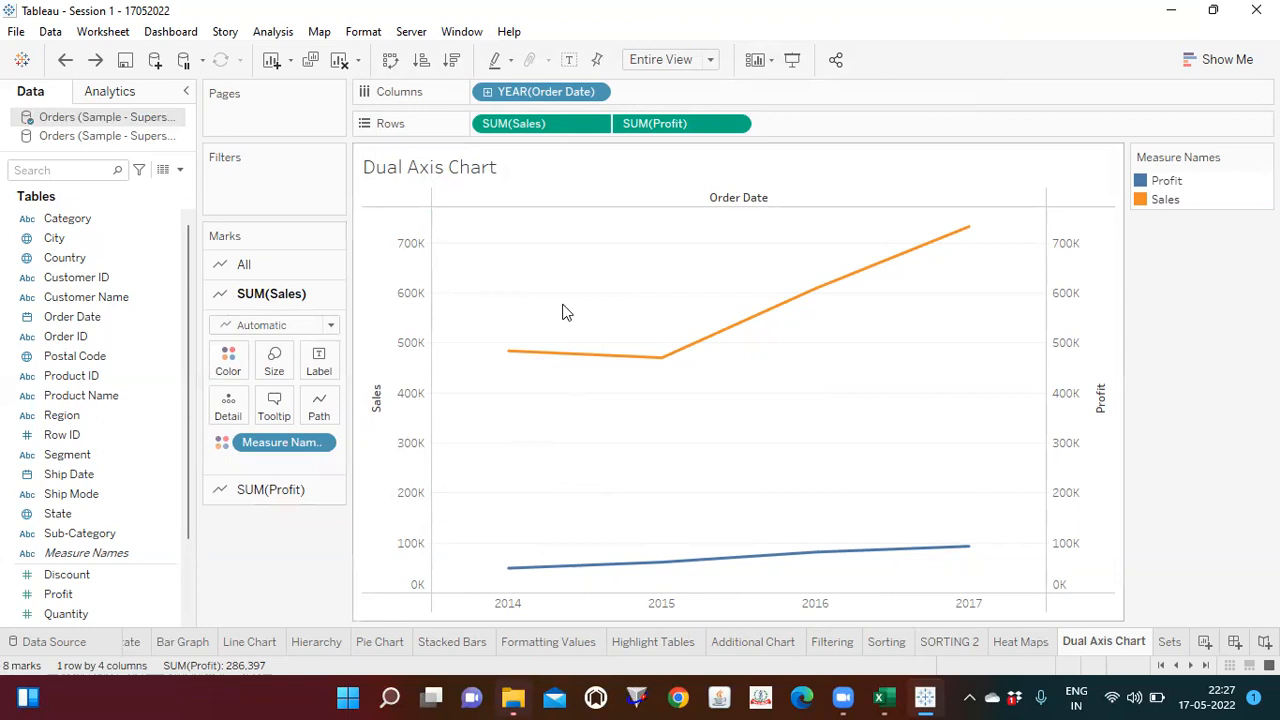
{"action": "left_click", "coordinate": [251, 492]}
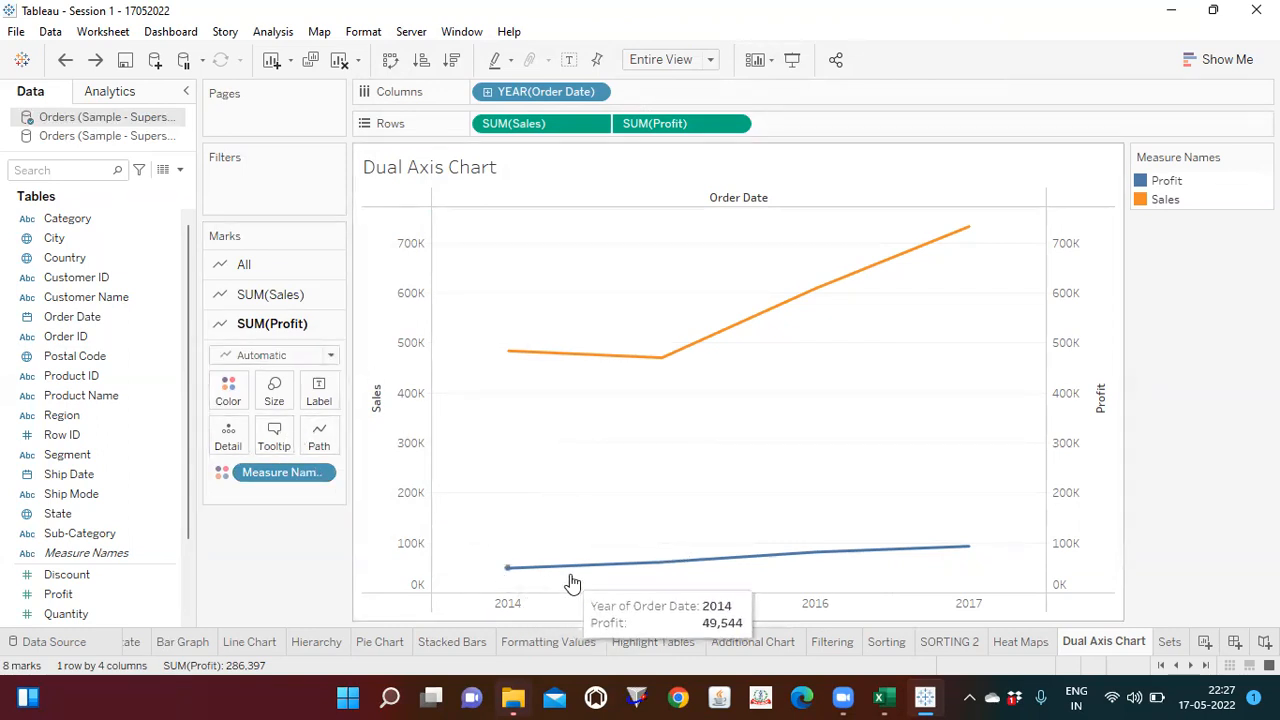
Set the SUM(Sales) mark type to Bar so Sales shows as bars beneath the Profit line
{"action": "left_click", "coordinate": [277, 296]}
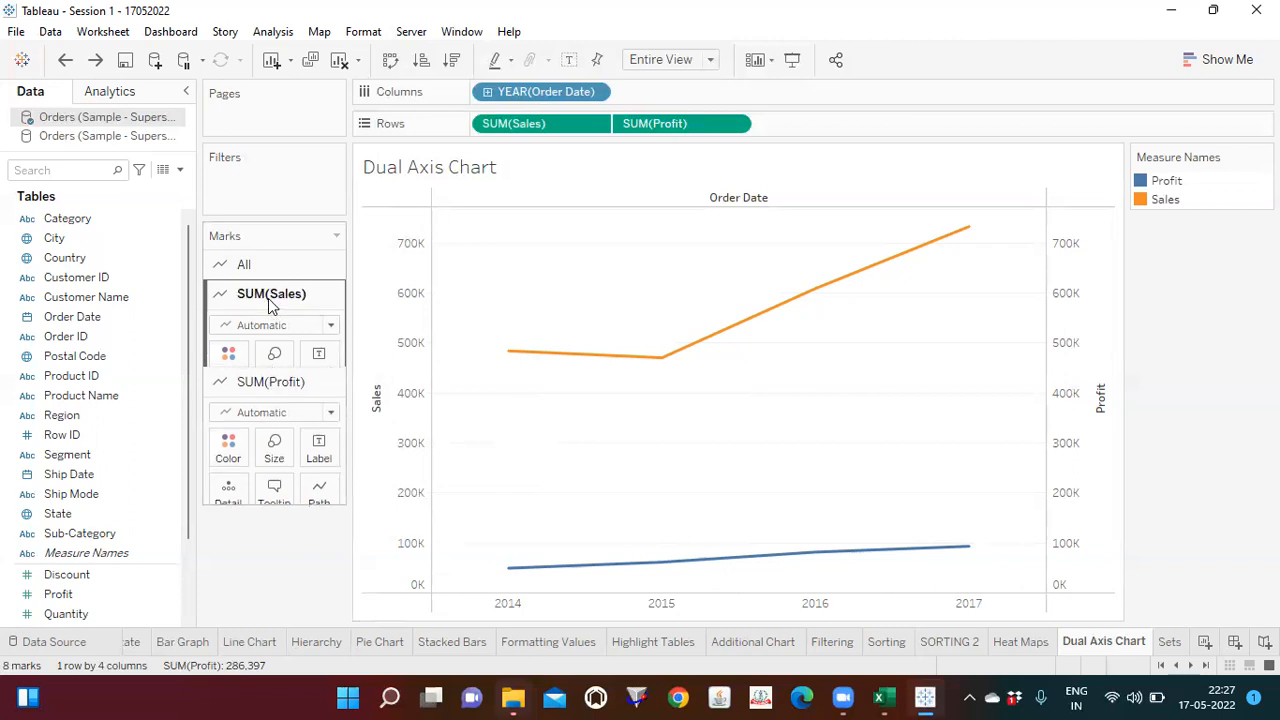
{"action": "left_click", "coordinate": [333, 327]}
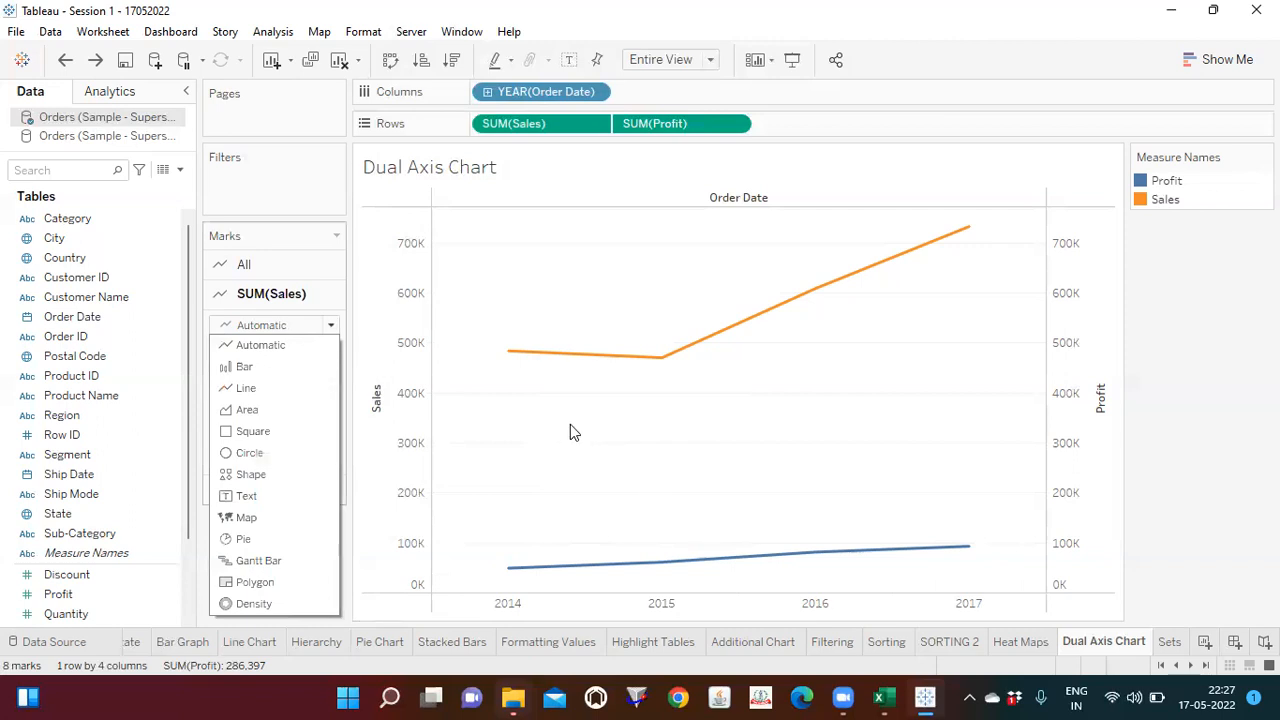
{"action": "left_click", "coordinate": [250, 371]}
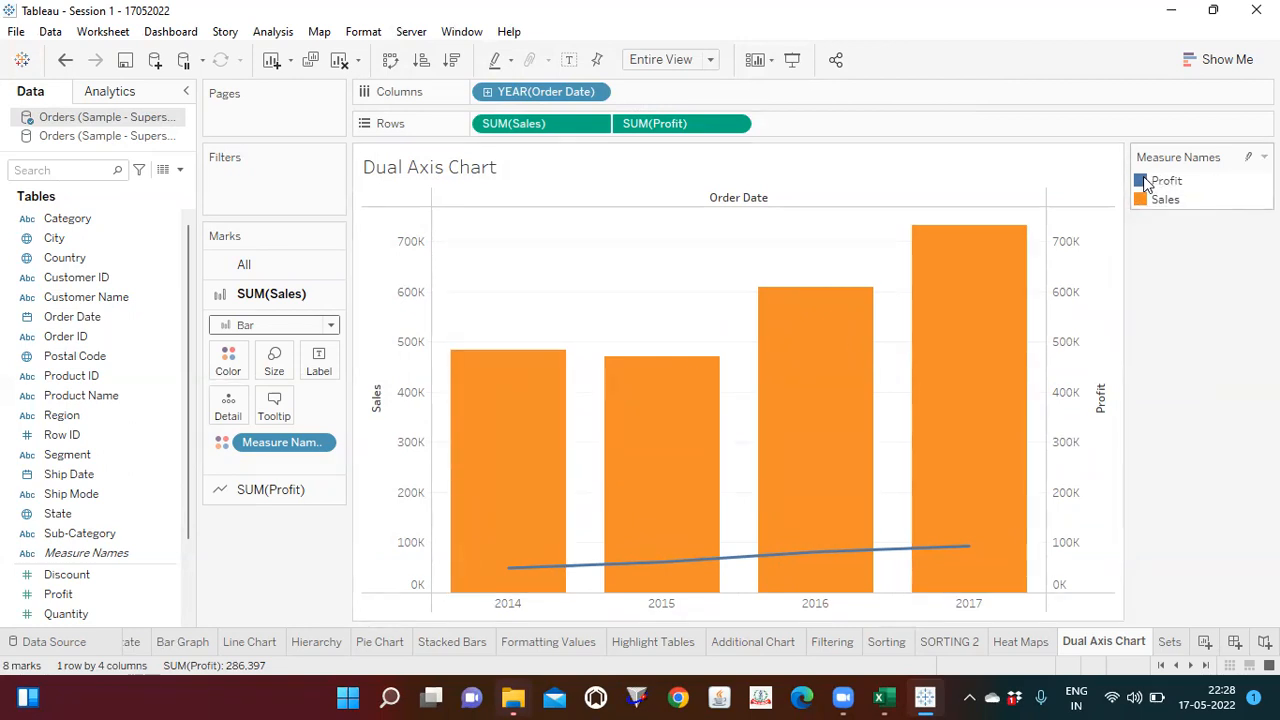
Label the Sales bars with SUM(Sales) and the Profit line with SUM(Profit)
{"action": "left_click", "coordinate": [80, 533]}
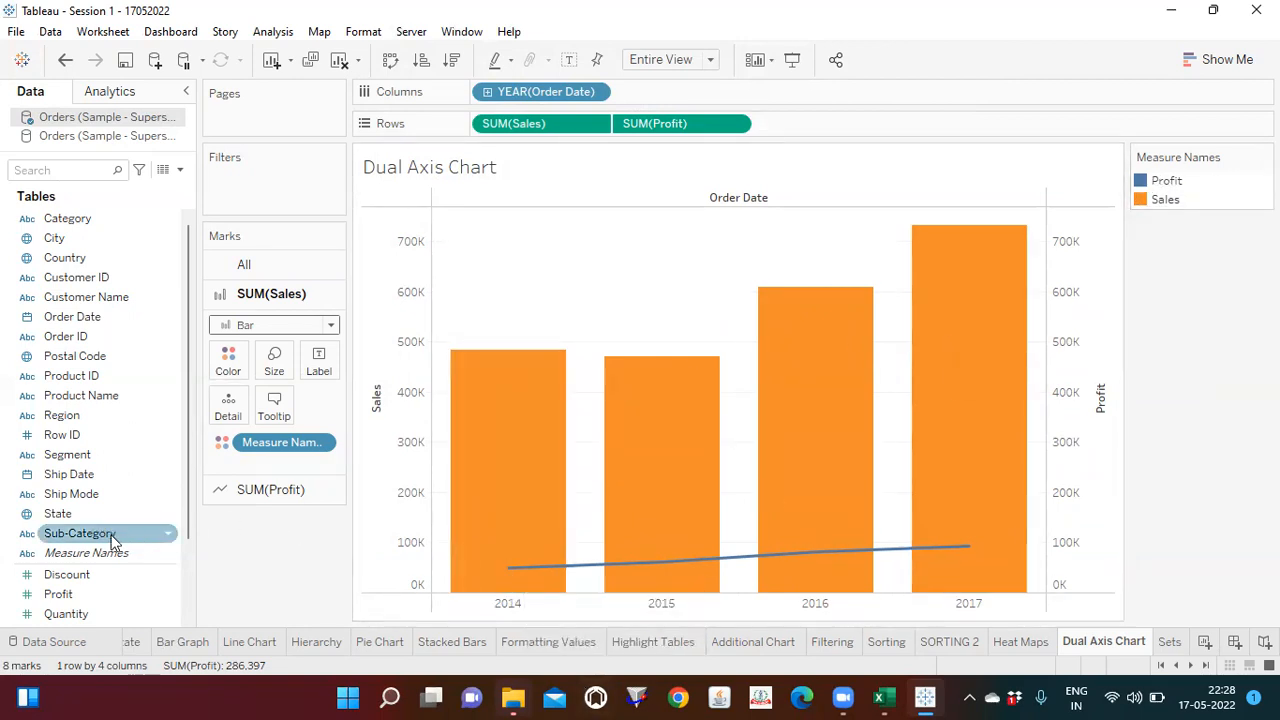
{"action": "left_click_drag", "start_coordinate": [189, 531], "coordinate": [193, 601]}
{"action": "left_click_drag", "start_coordinate": [86, 534], "coordinate": [318, 362]}
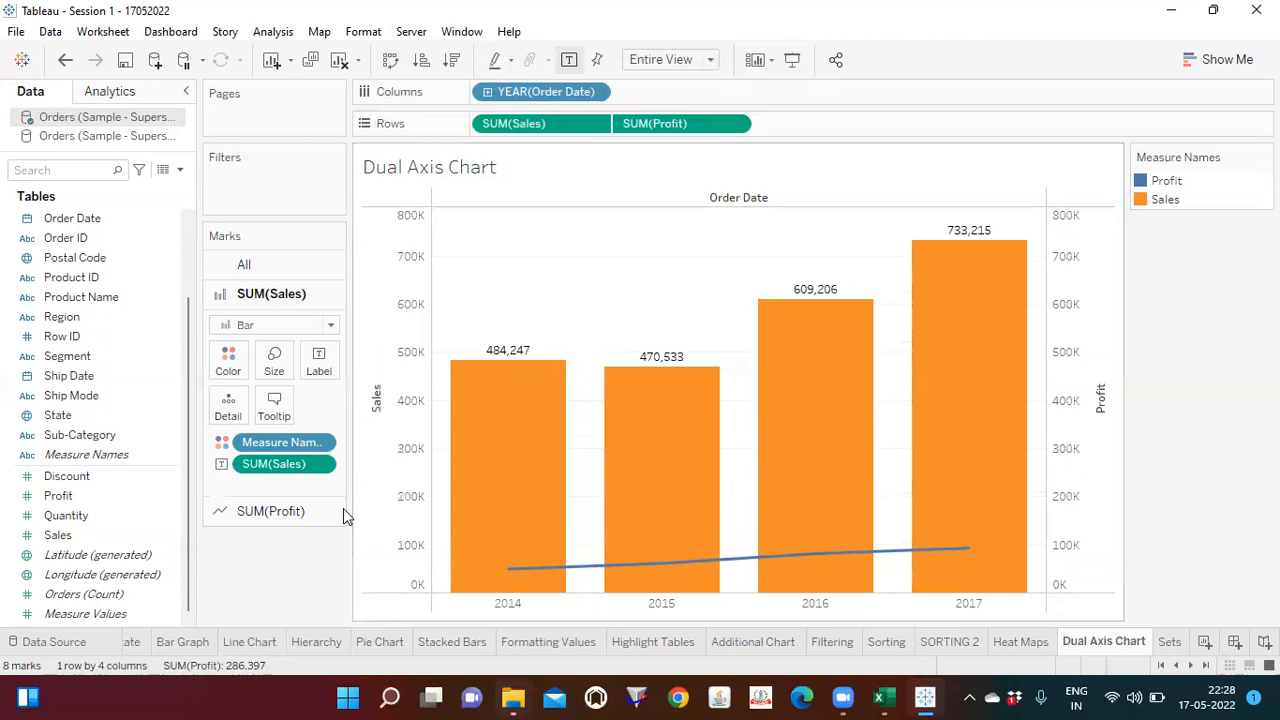
{"action": "left_click", "coordinate": [271, 511]}
{"action": "left_click_drag", "start_coordinate": [280, 514], "coordinate": [318, 390]}
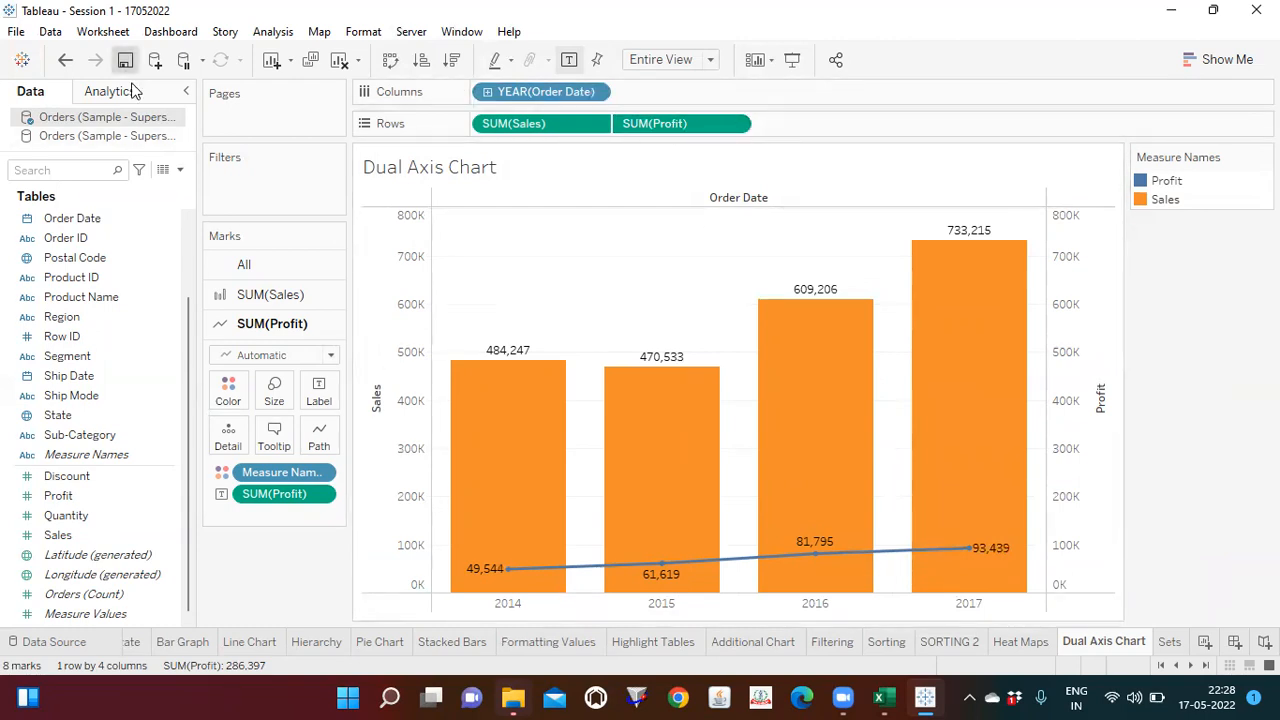
Switch to the Sets worksheet and save the workbook
{"action": "mouse_move", "coordinate": [819, 441]}
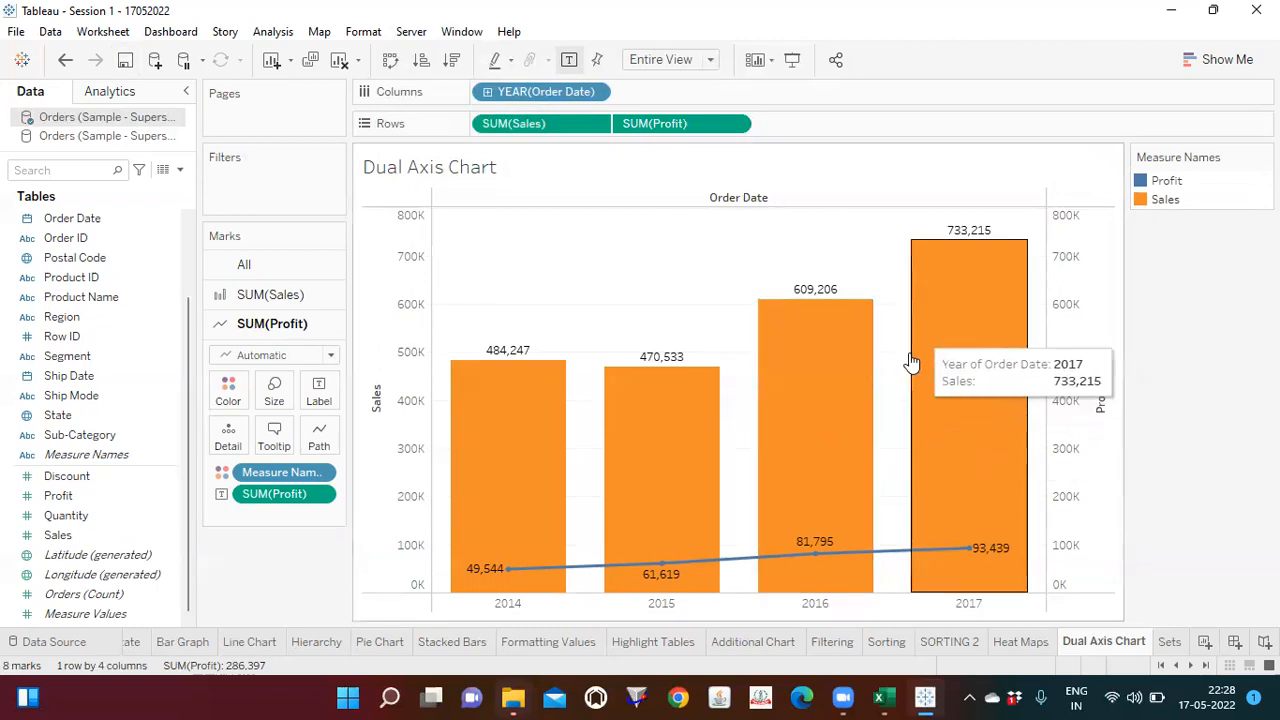
{"action": "left_click", "coordinate": [1168, 642]}
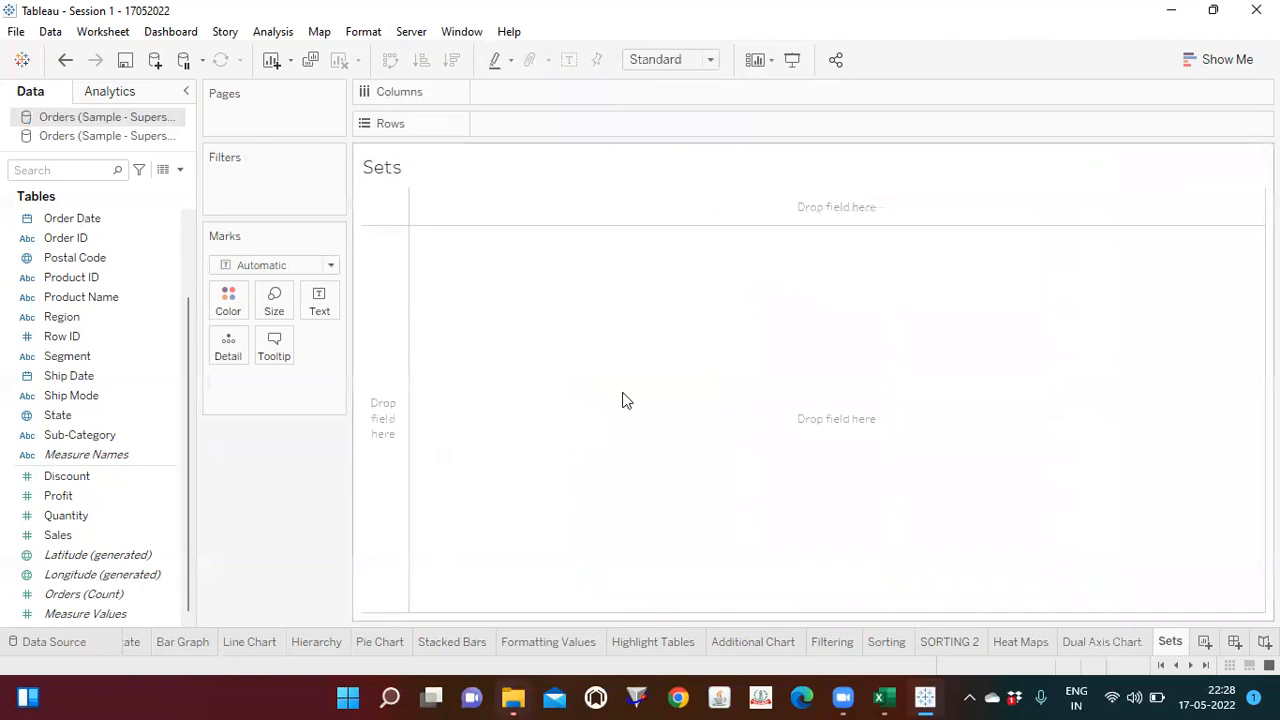
{"action": "key", "text": "ctrl+s"}
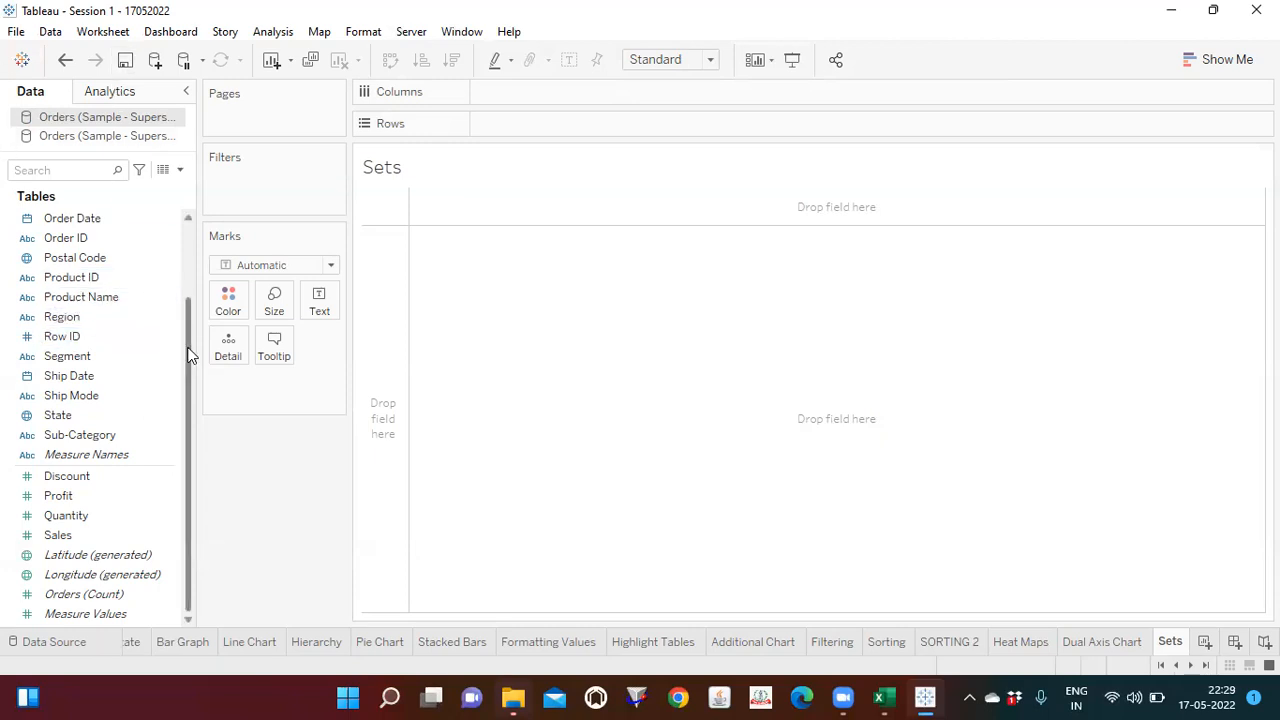
Place Customer Name on Columns and Sales on Rows, and sort the customers in descending order of Sales
{"action": "left_click_drag", "start_coordinate": [189, 354], "coordinate": [180, 254]}
{"action": "left_click", "coordinate": [105, 298]}
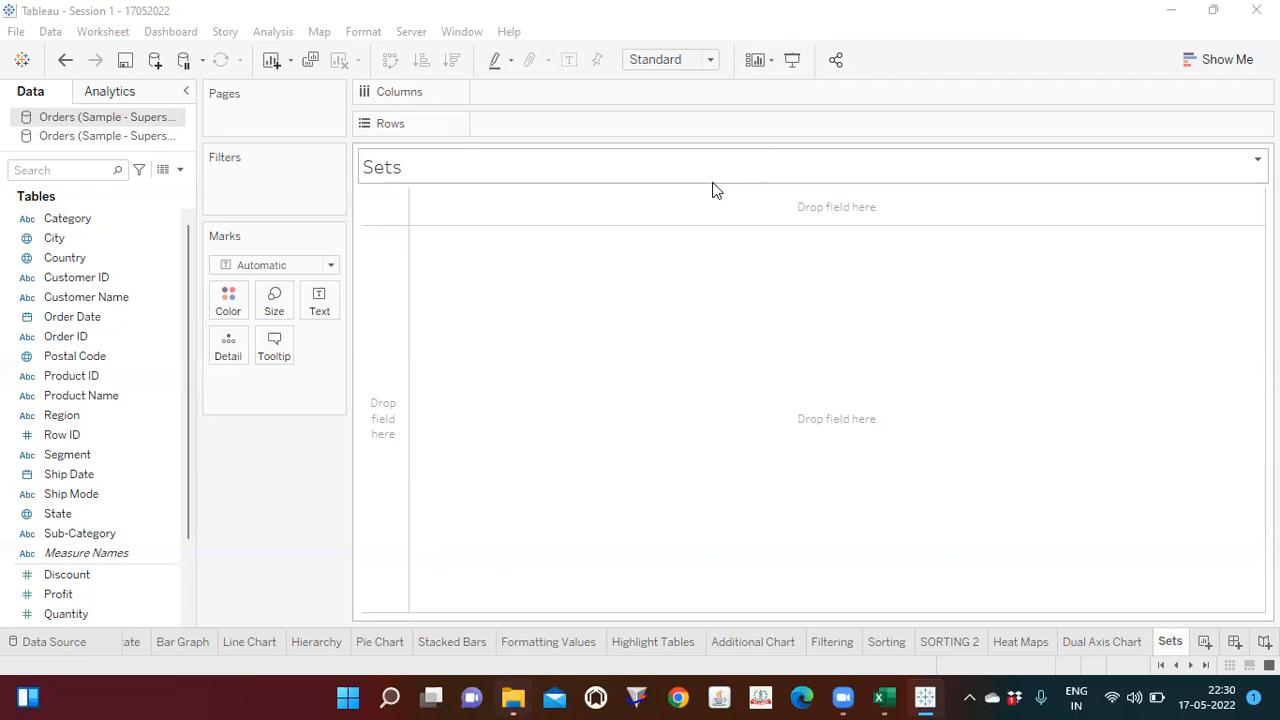
{"action": "left_click", "coordinate": [98, 297]}
{"action": "left_click_drag", "start_coordinate": [100, 313], "coordinate": [551, 100]}
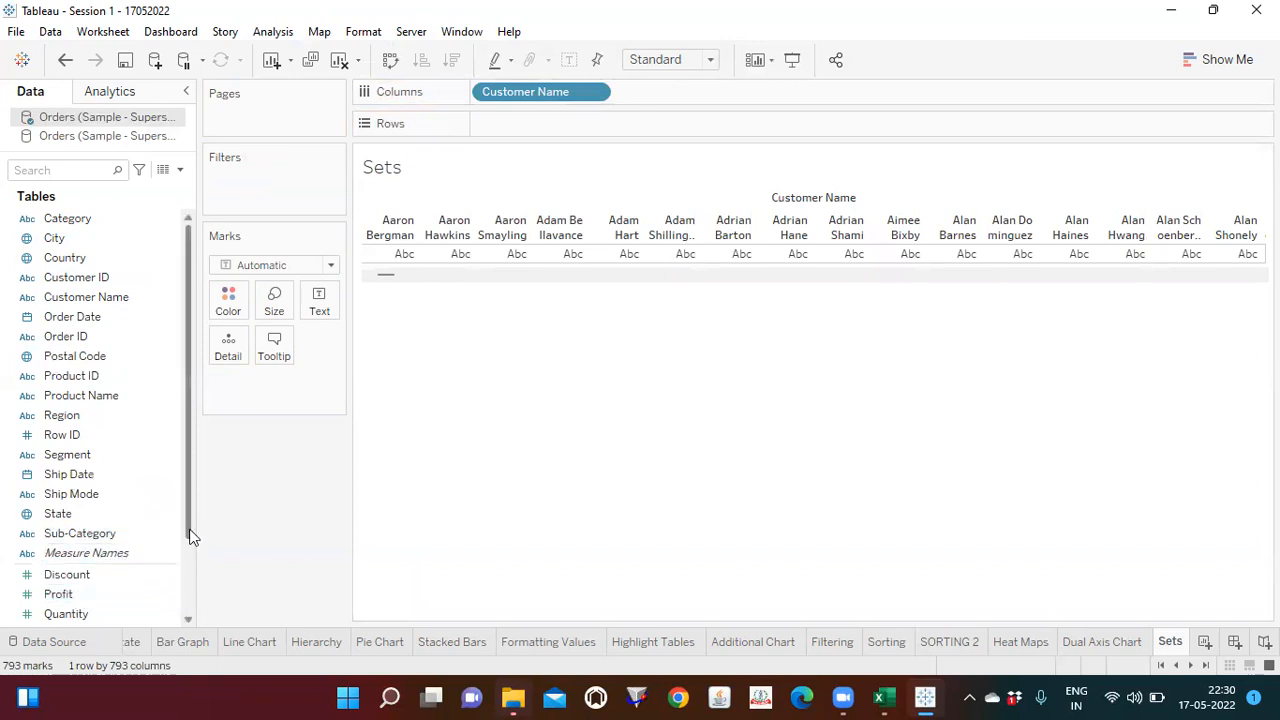
{"action": "scroll", "coordinate": [185, 550], "scroll_direction": "down", "scroll_amount": 1}
{"action": "left_click", "coordinate": [72, 576]}
{"action": "left_click_drag", "start_coordinate": [72, 576], "coordinate": [533, 125]}
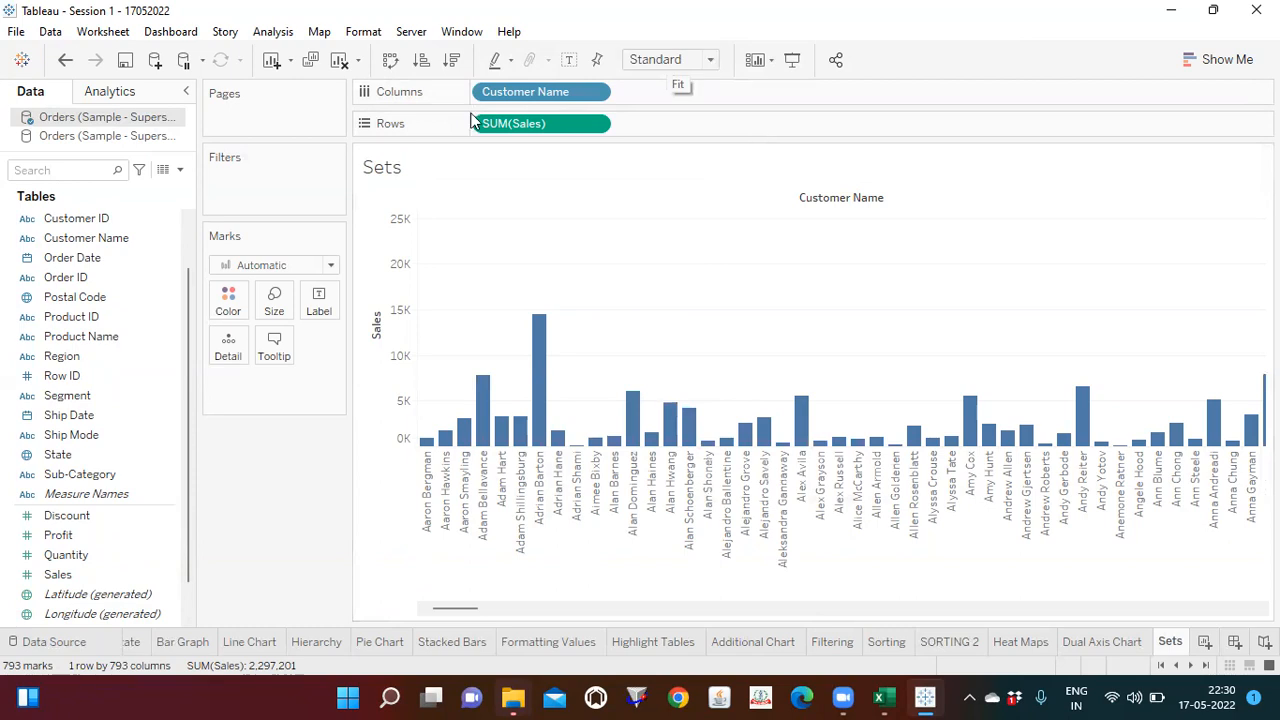
{"action": "left_click", "coordinate": [452, 60]}
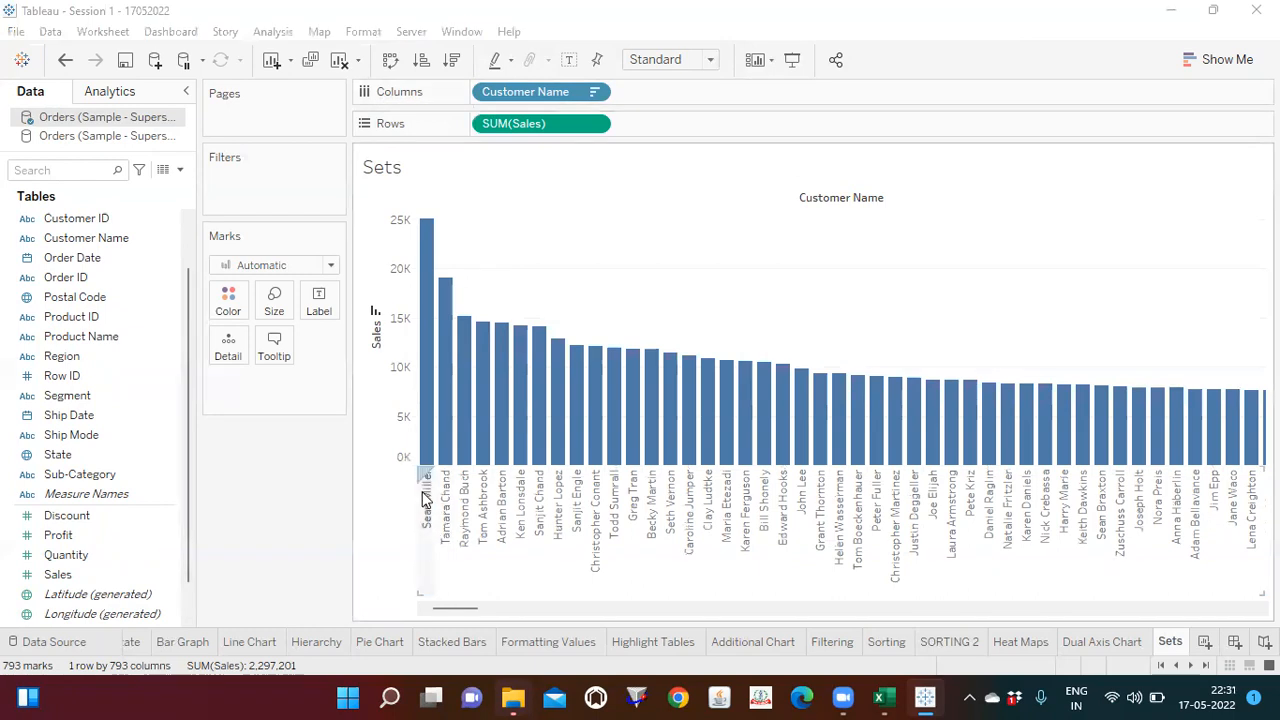
{"action": "mouse_move", "coordinate": [425, 300]}
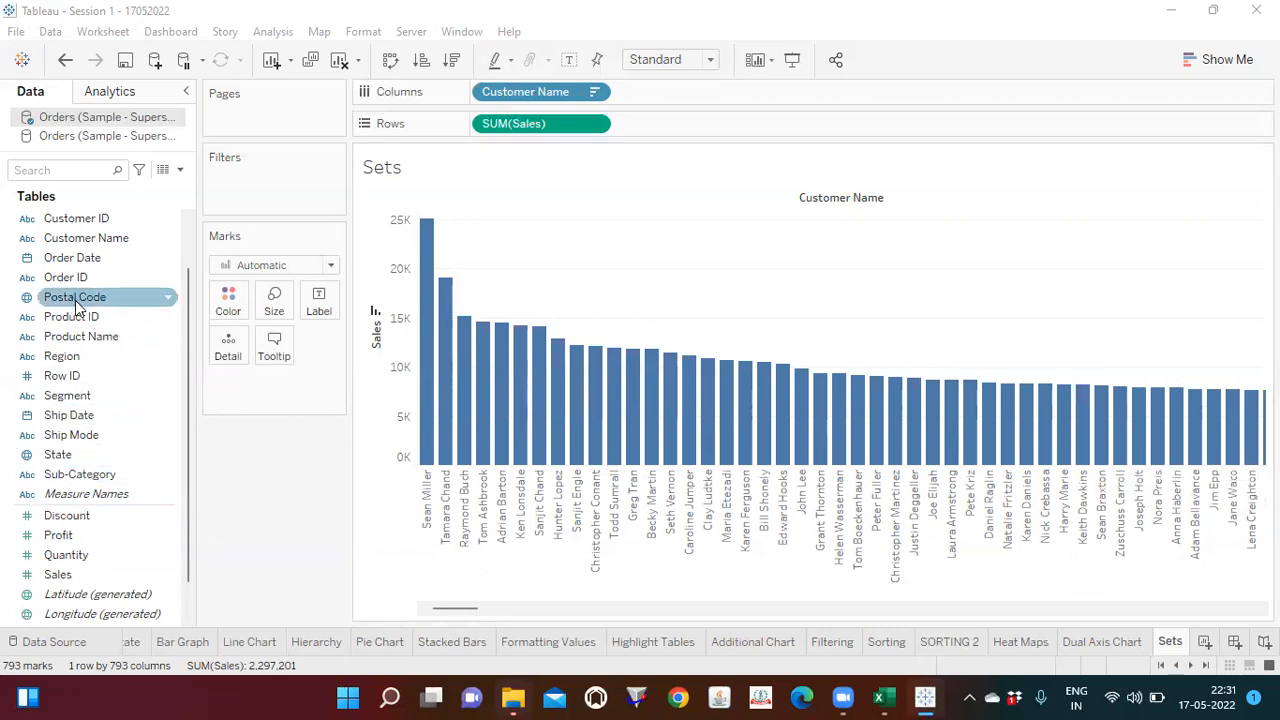
Filter Customer Name to the top 5 customers by sum of Sales
{"action": "left_click_drag", "start_coordinate": [105, 240], "coordinate": [296, 183]}
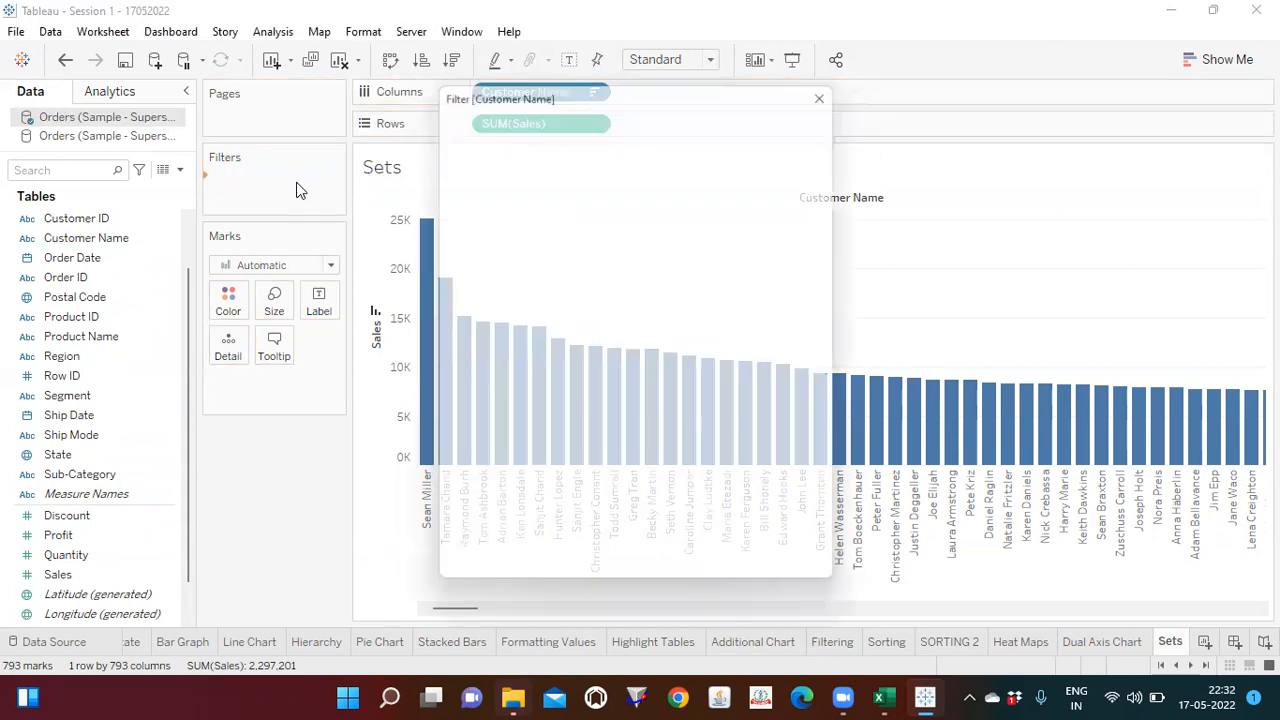
{"action": "left_click", "coordinate": [641, 120]}
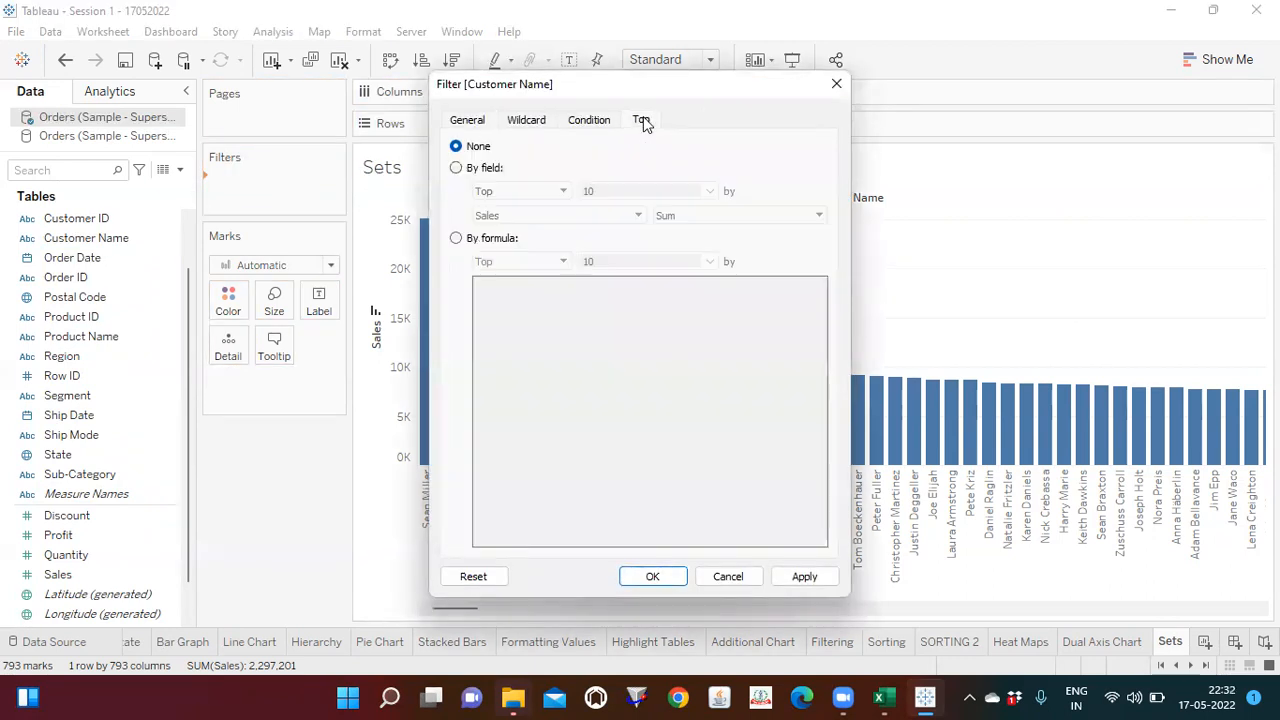
{"action": "left_click", "coordinate": [457, 168]}
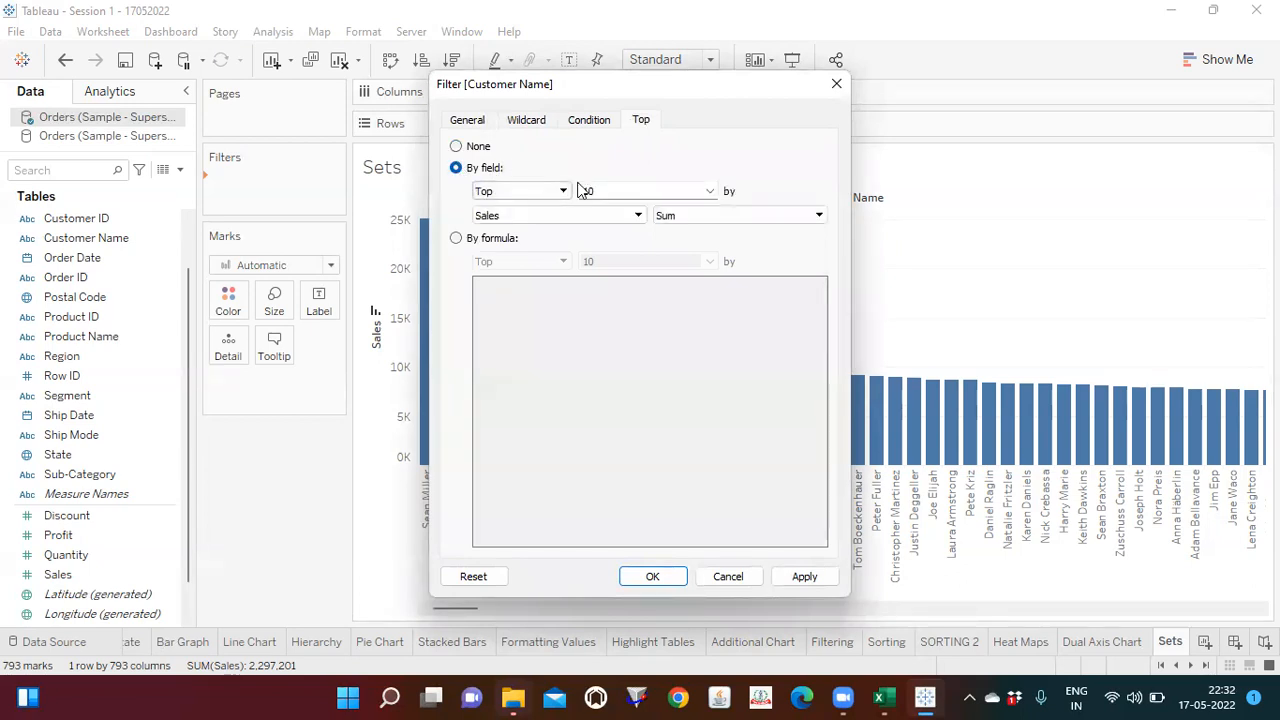
{"action": "left_click_drag", "start_coordinate": [611, 190], "coordinate": [575, 190]}
{"action": "type", "text": "5"}
{"action": "left_click", "coordinate": [797, 580]}
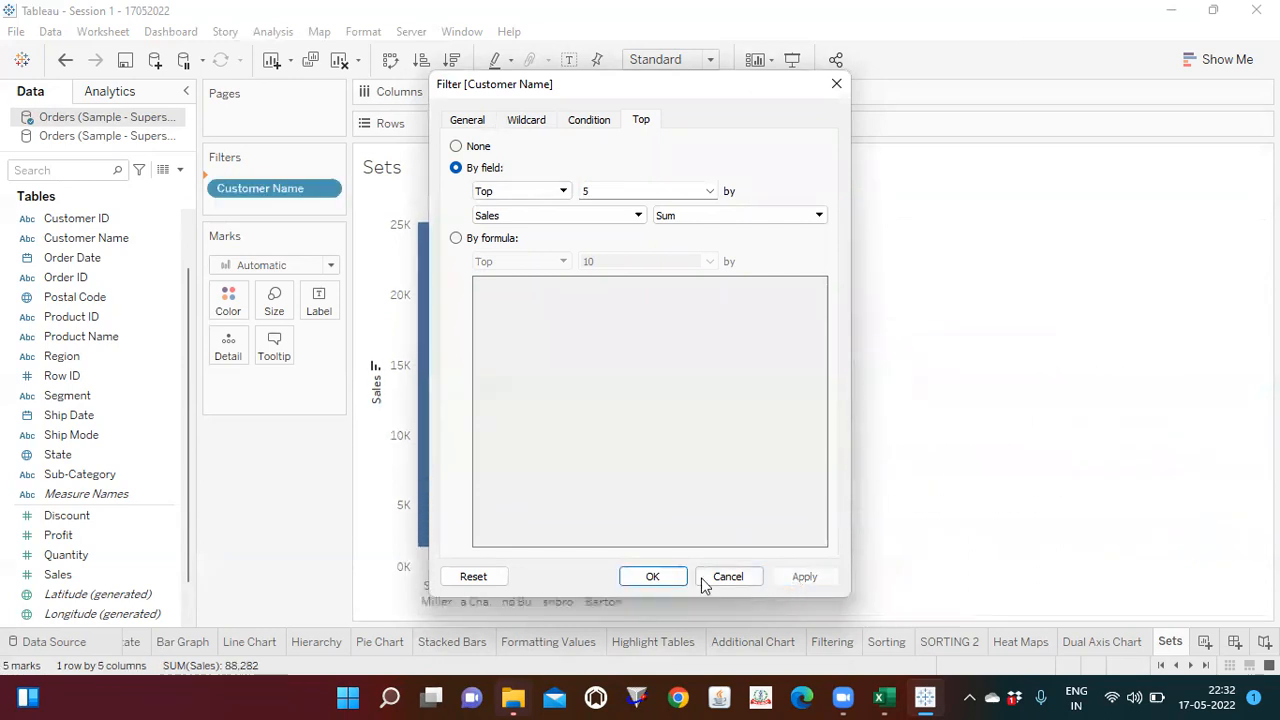
{"action": "left_click", "coordinate": [676, 580]}
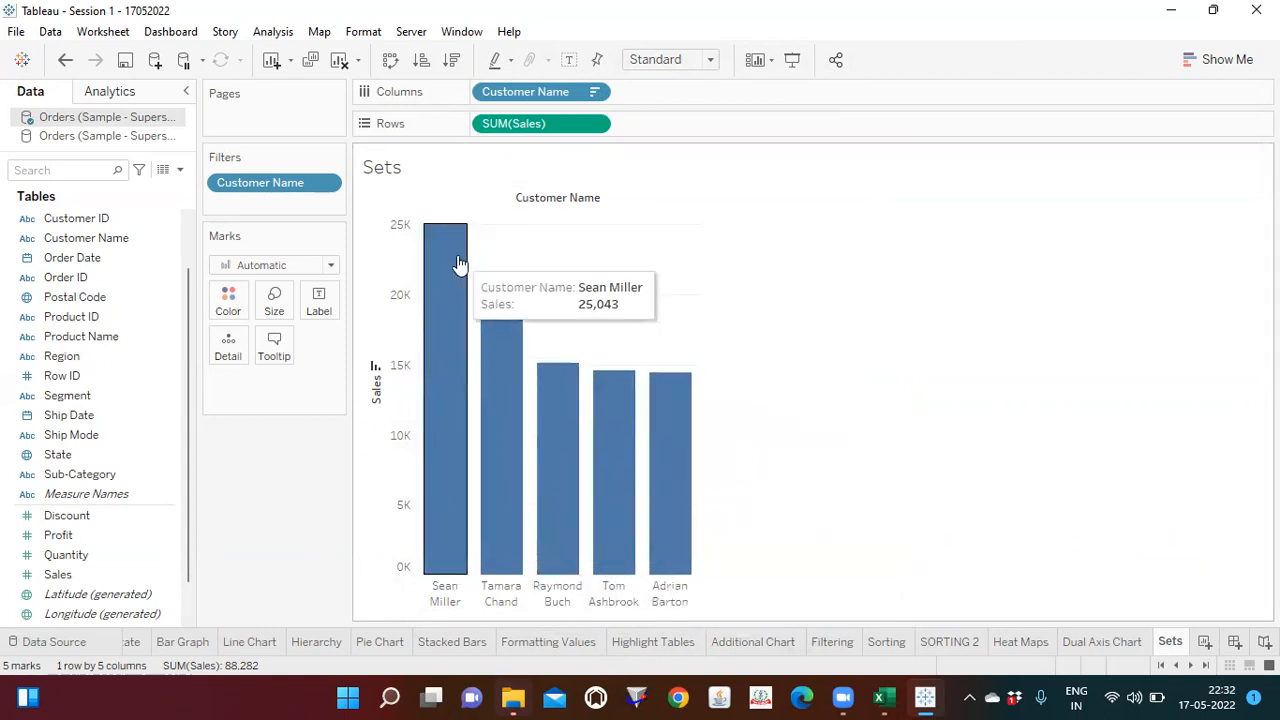
Change the Customer Name filter to the bottom 5 customers by sum of Sales
{"action": "left_click", "coordinate": [324, 182]}
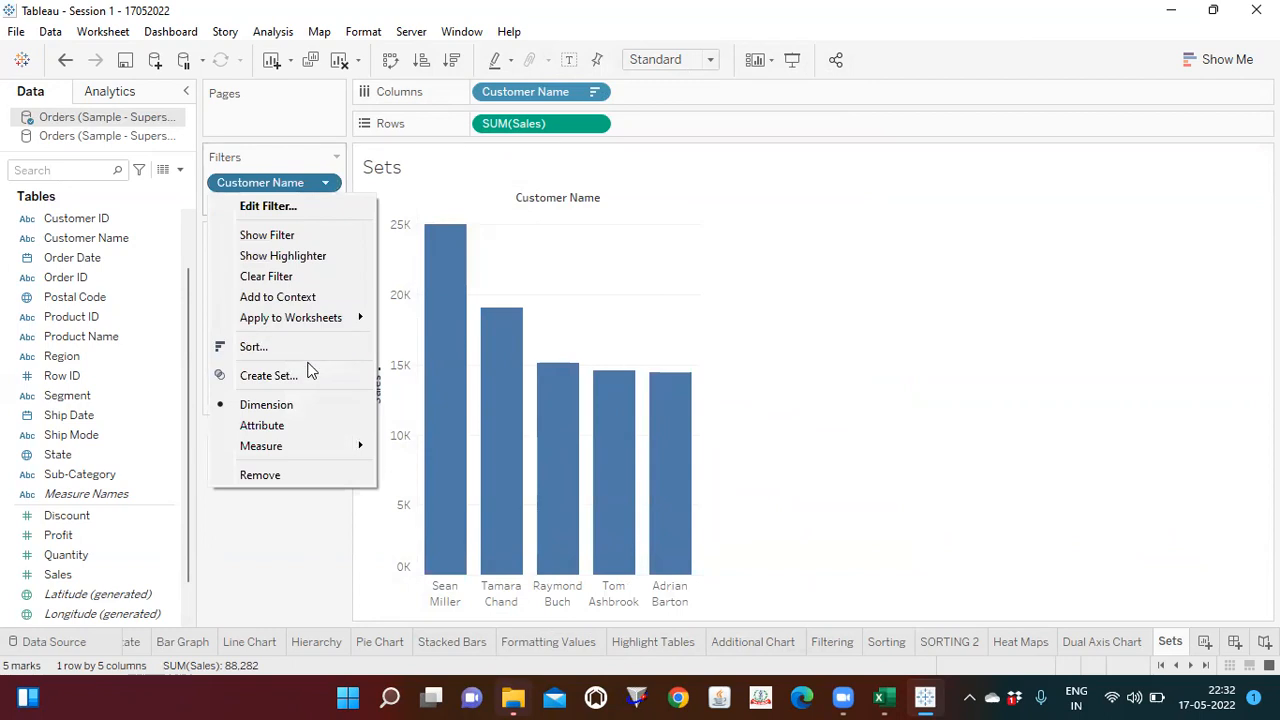
{"action": "left_click", "coordinate": [258, 210]}
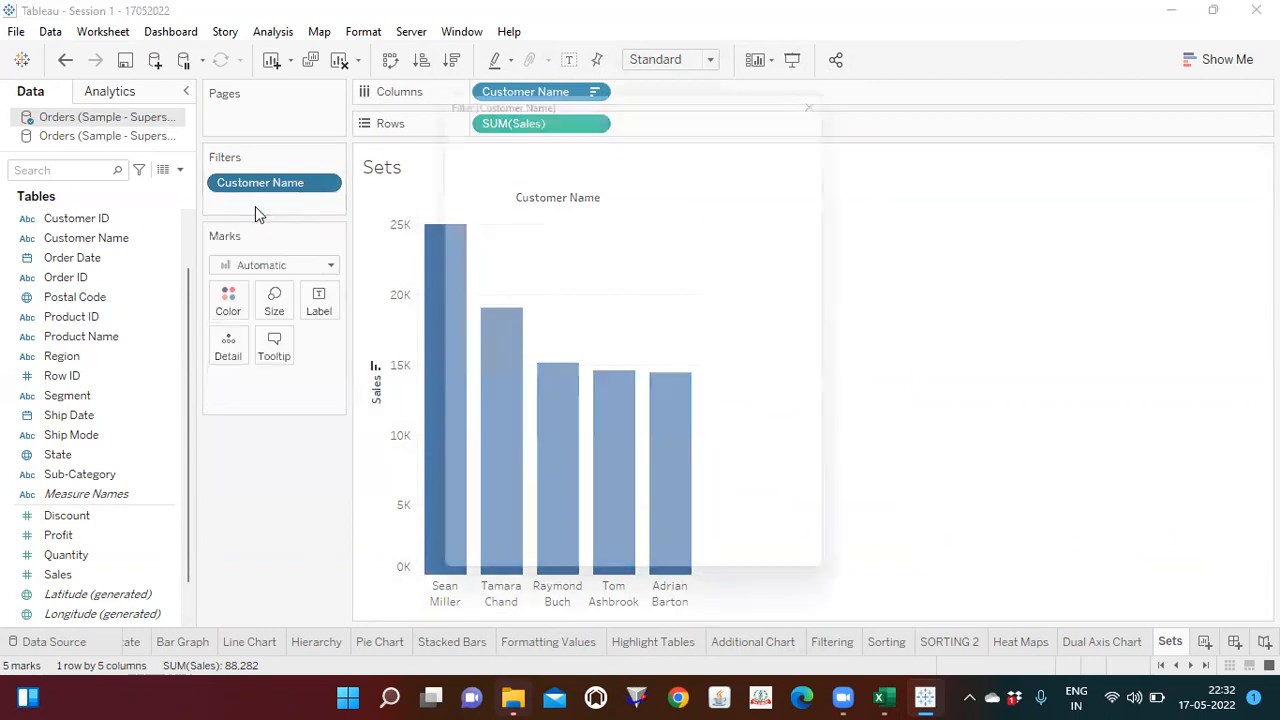
{"action": "left_click", "coordinate": [549, 197]}
{"action": "left_click", "coordinate": [538, 221]}
{"action": "left_click", "coordinate": [802, 577]}
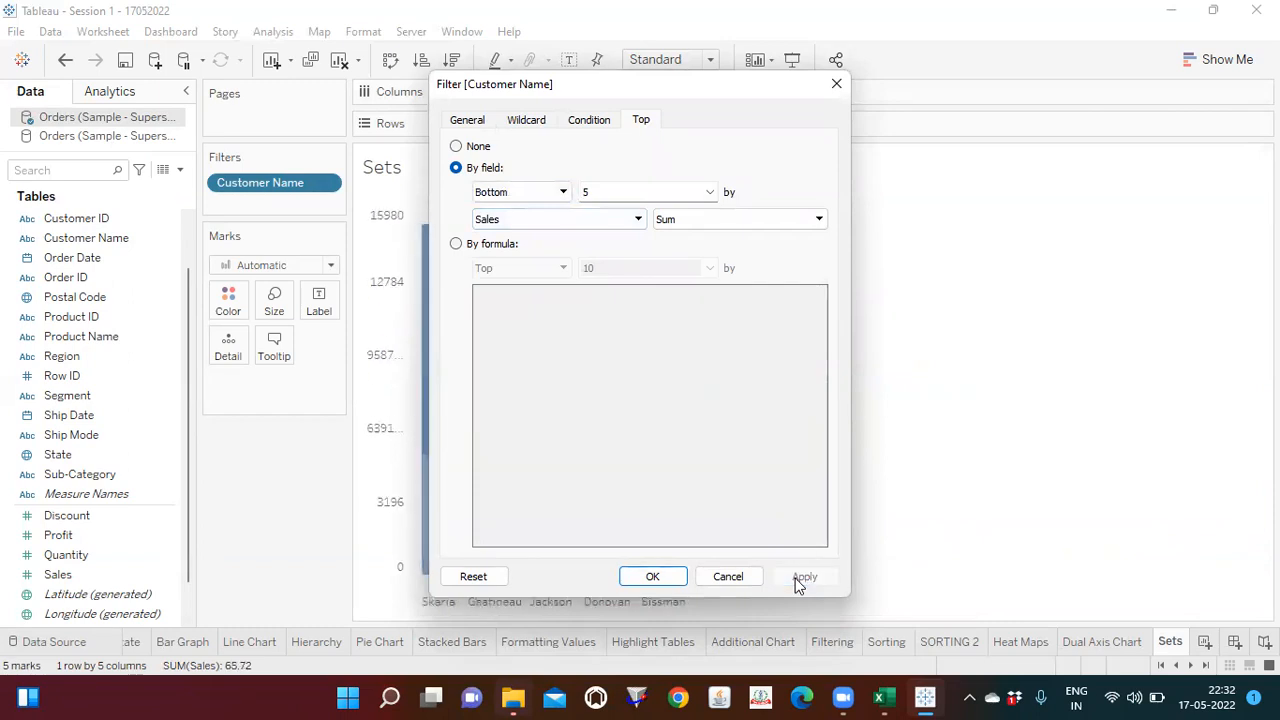
{"action": "left_click", "coordinate": [665, 580]}
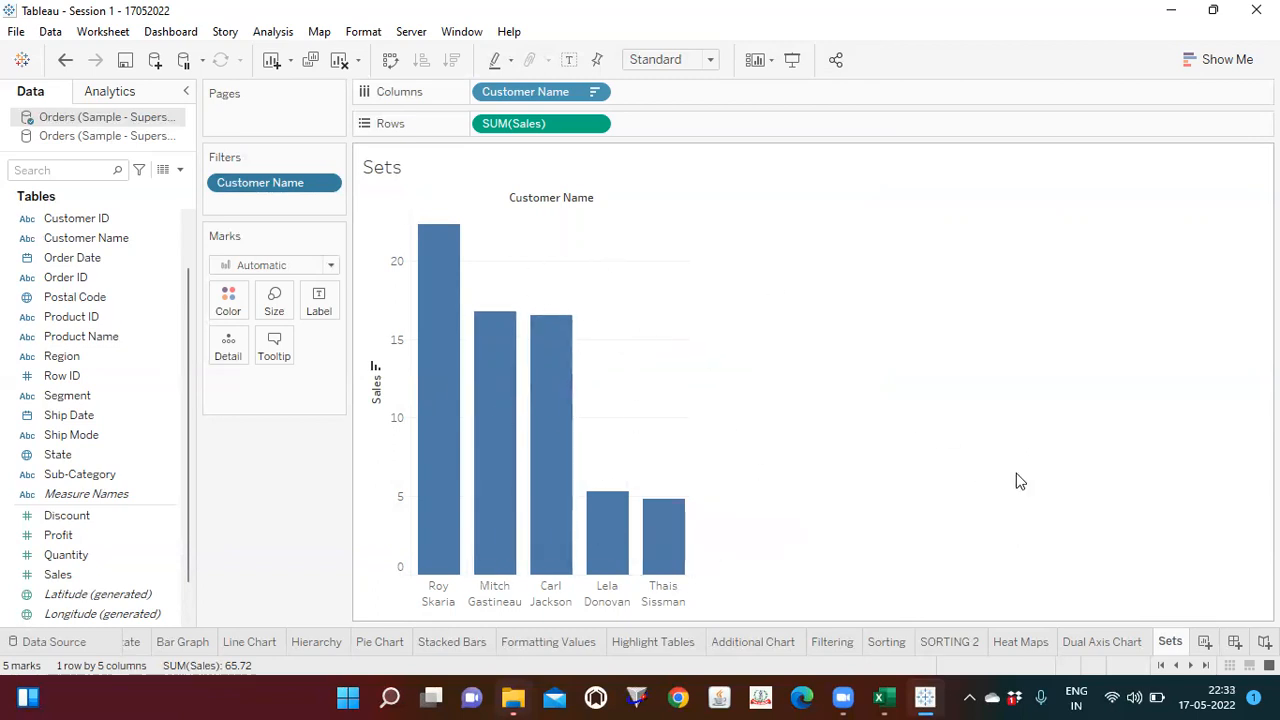
Review the Customer Name filter's settings and remove the filter from the worksheet
{"action": "left_click", "coordinate": [327, 183]}
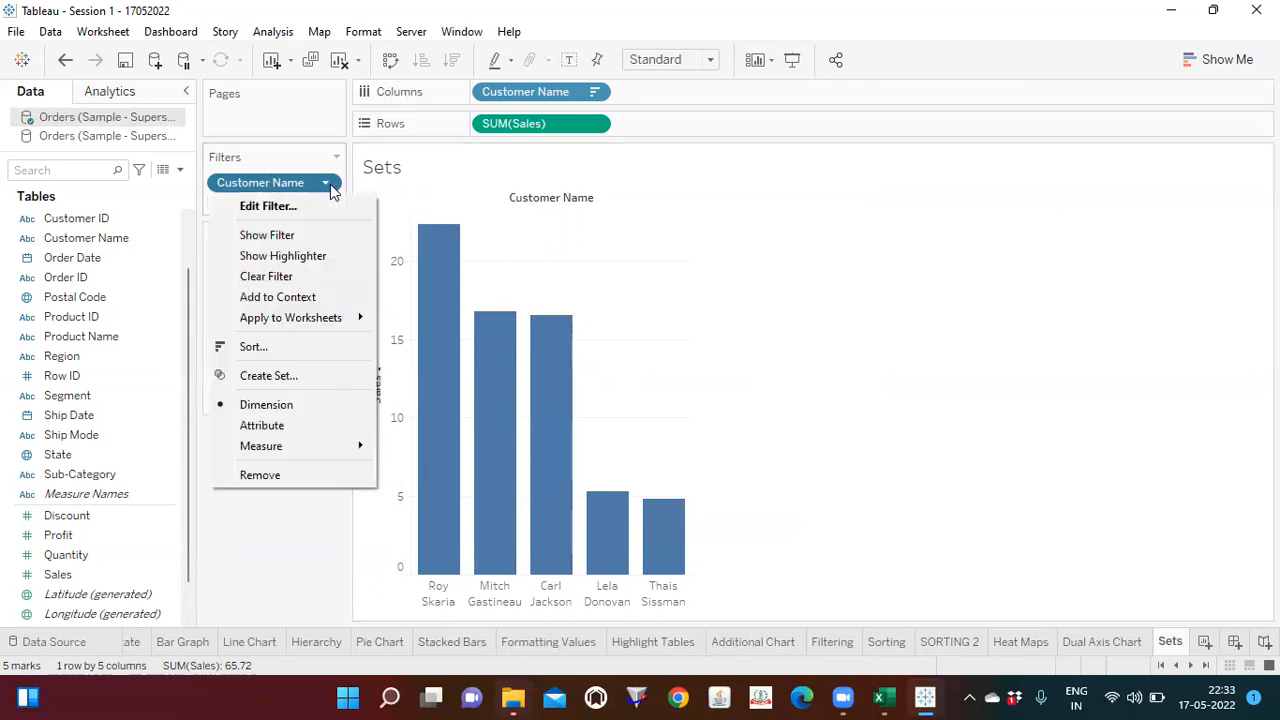
{"action": "left_click", "coordinate": [302, 200]}
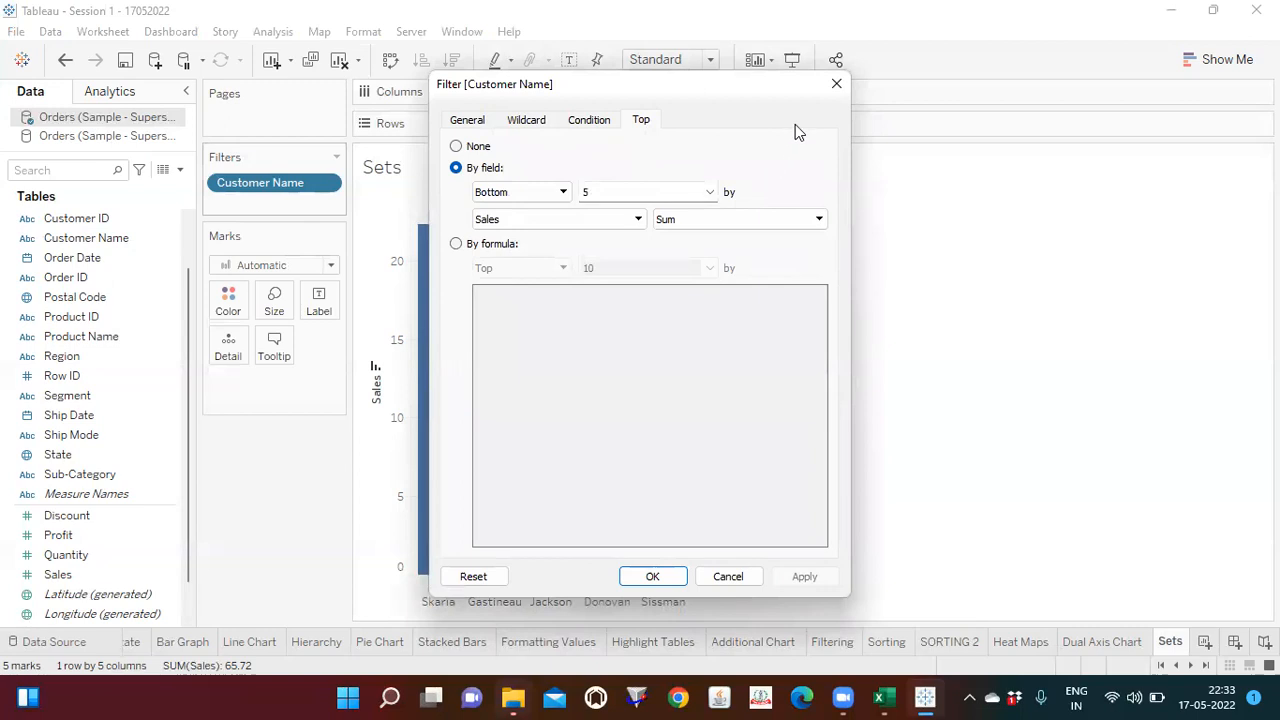
{"action": "left_click", "coordinate": [835, 86]}
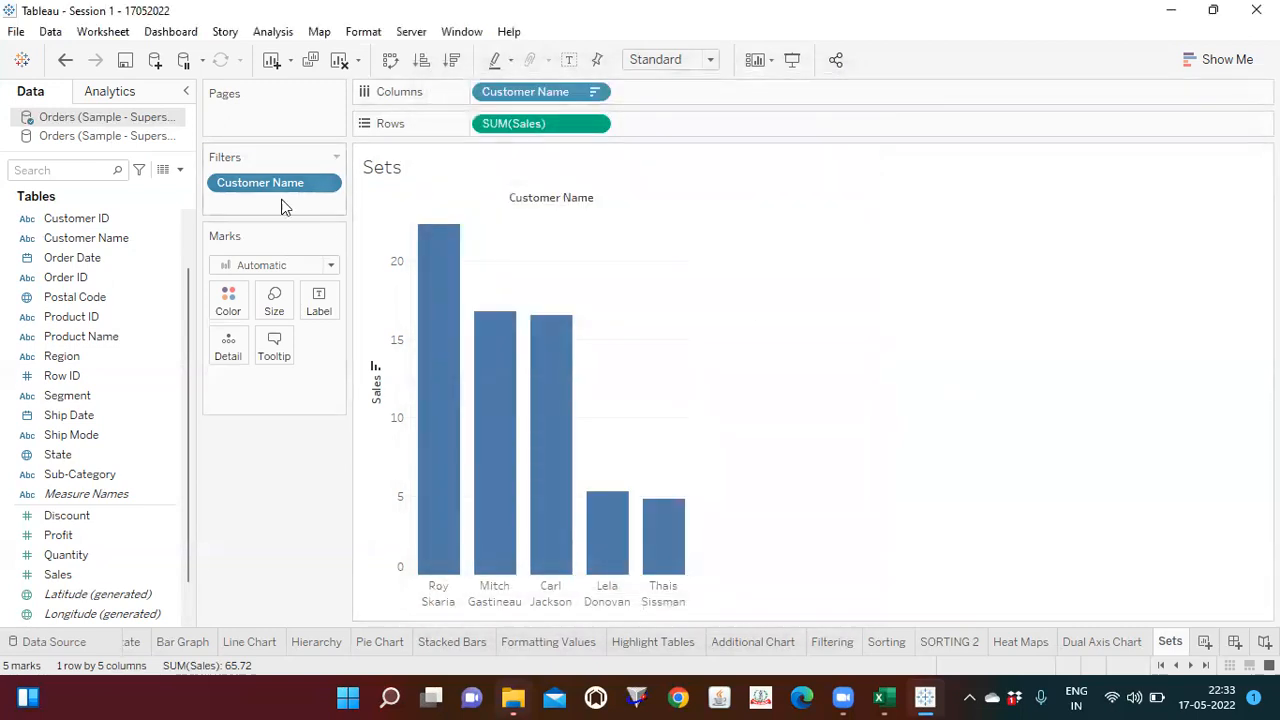
{"action": "left_click_drag", "start_coordinate": [265, 190], "coordinate": [81, 277]}
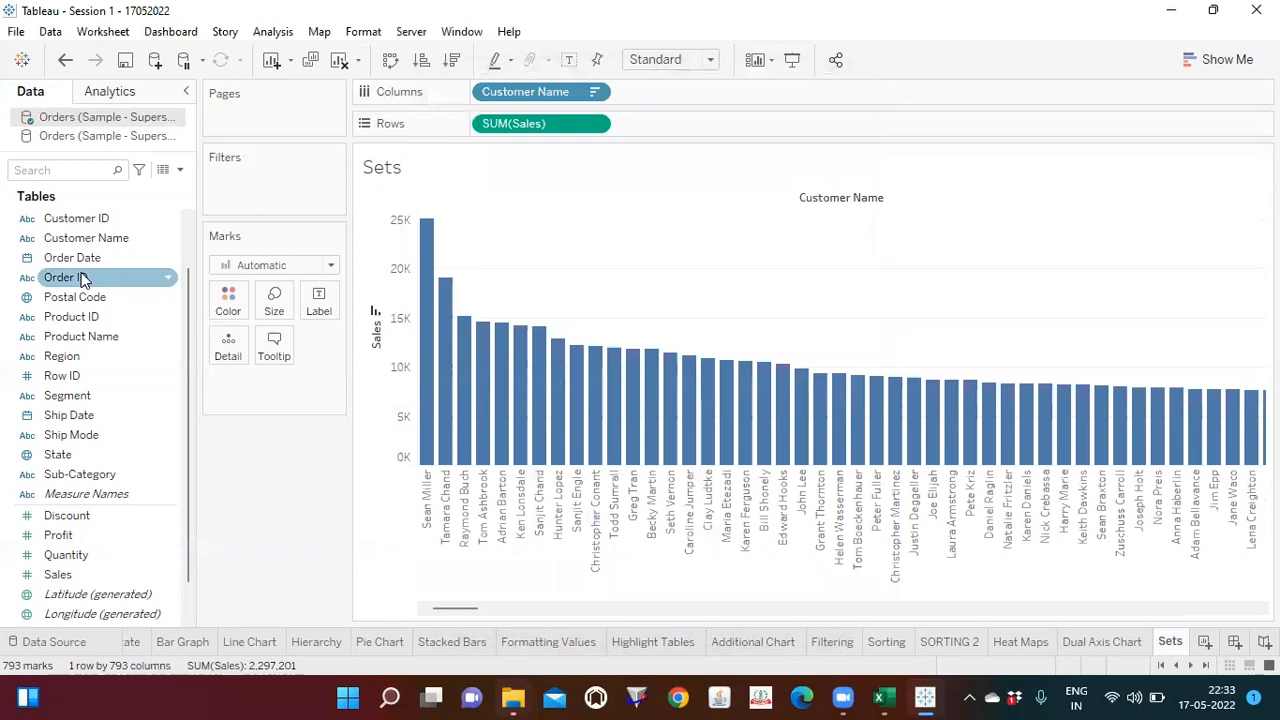
Compare the kinds of fields that can be created from the Profit measure and from the Customer Name dimension
{"action": "left_click", "coordinate": [141, 518]}
{"action": "right_click", "coordinate": [167, 536]}
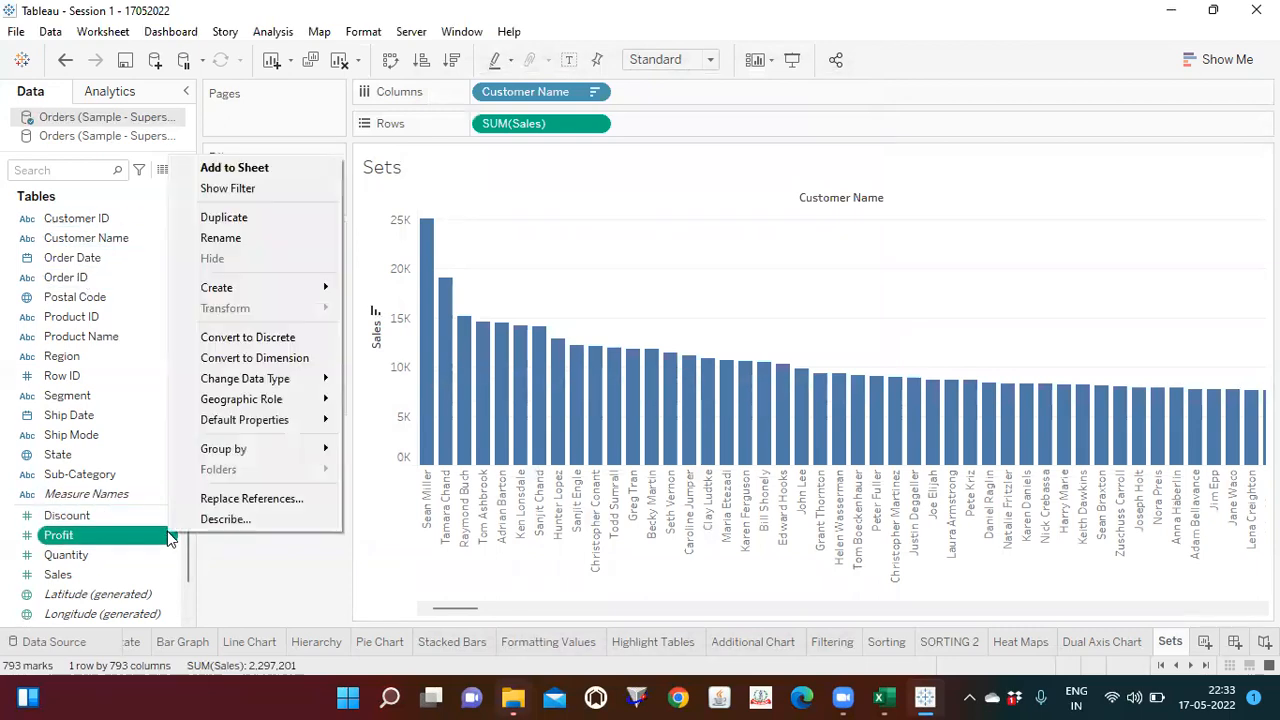
{"action": "left_click", "coordinate": [277, 571]}
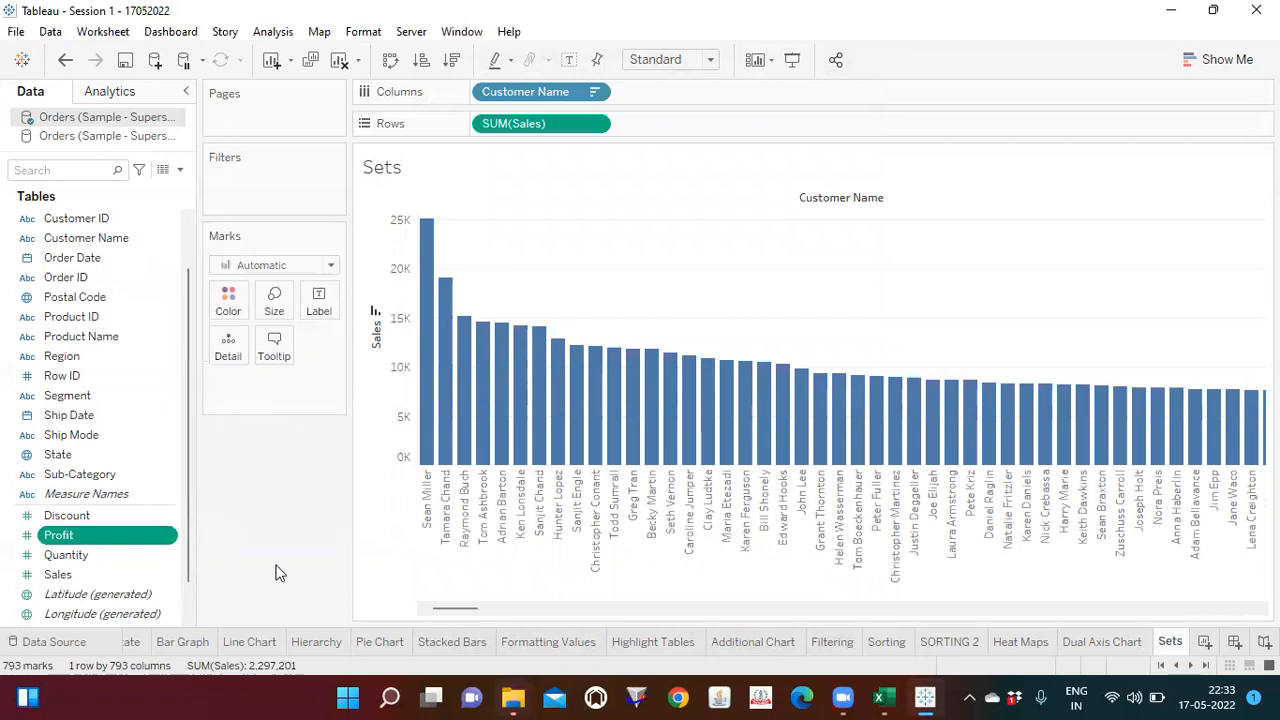
{"action": "left_click", "coordinate": [170, 240]}
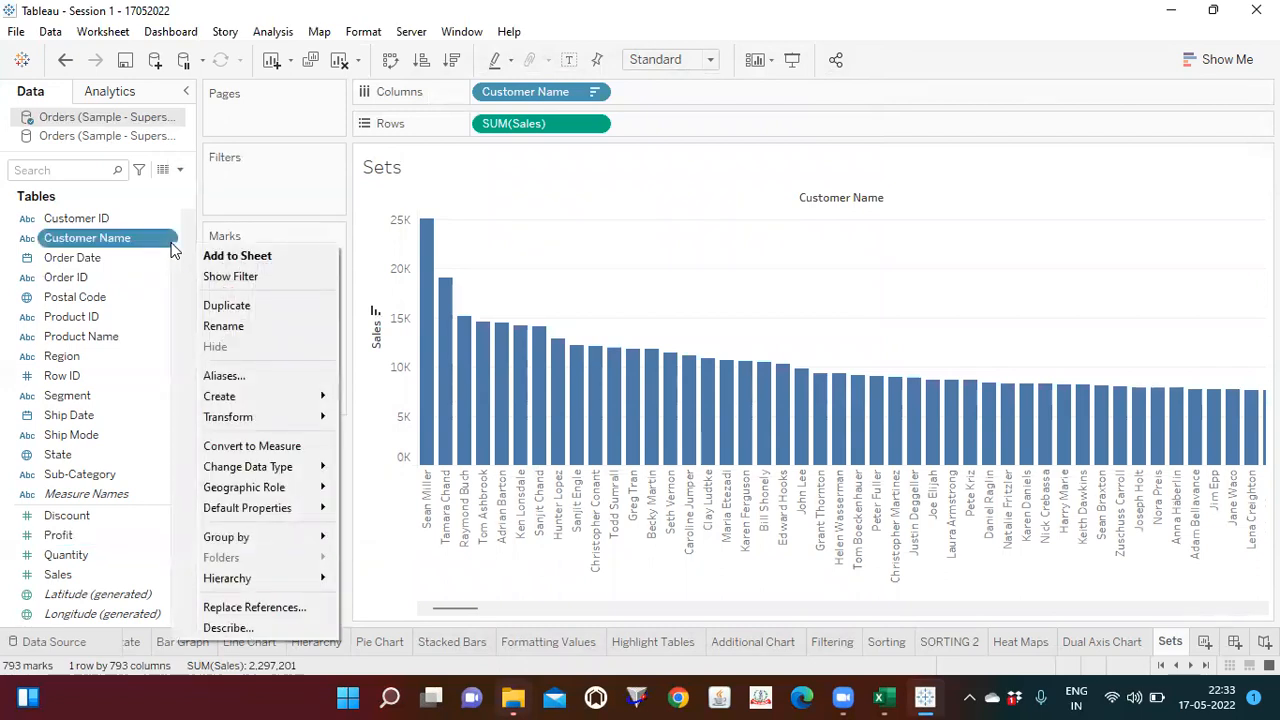
{"action": "mouse_move", "coordinate": [271, 400]}
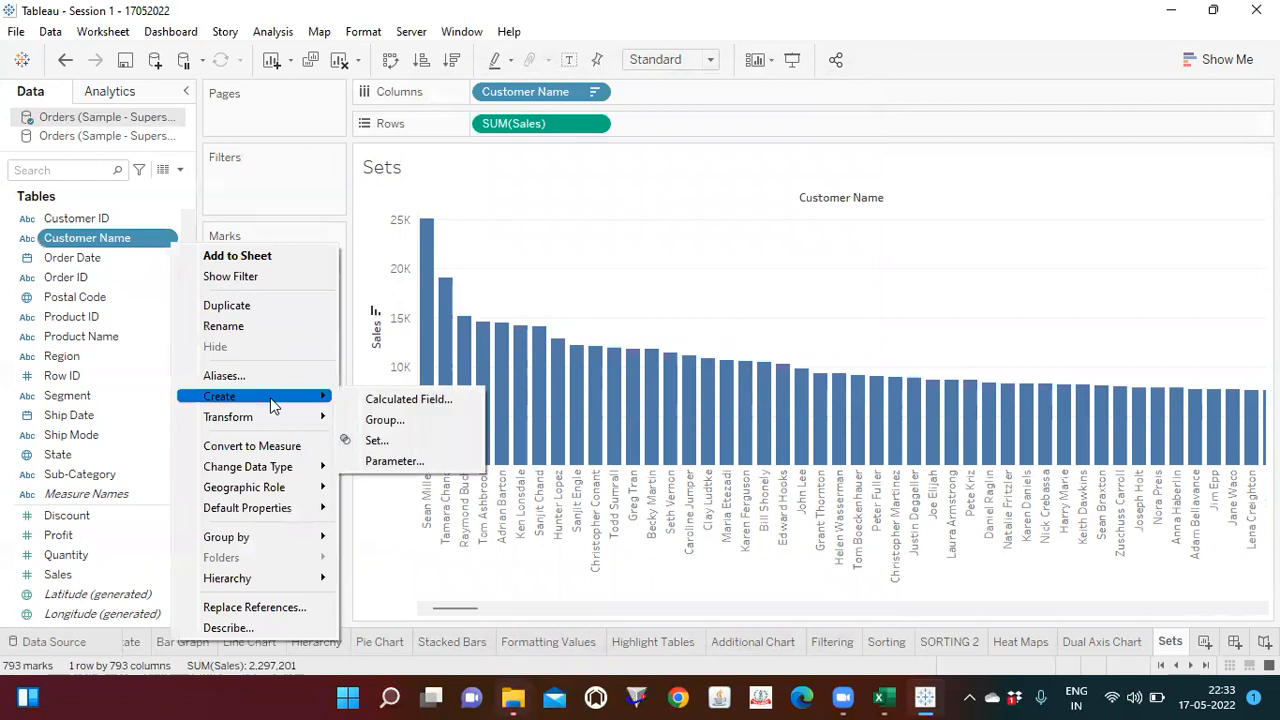
{"action": "left_click", "coordinate": [568, 270]}
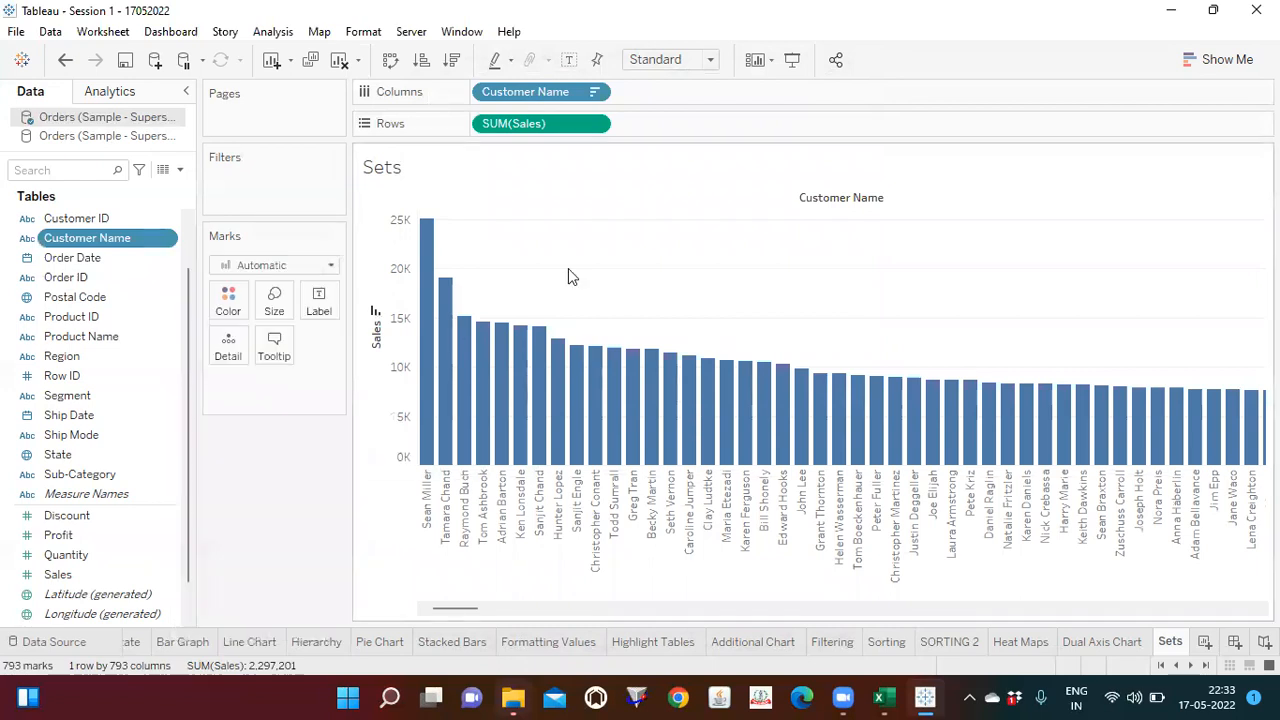
{"action": "left_click", "coordinate": [168, 538]}
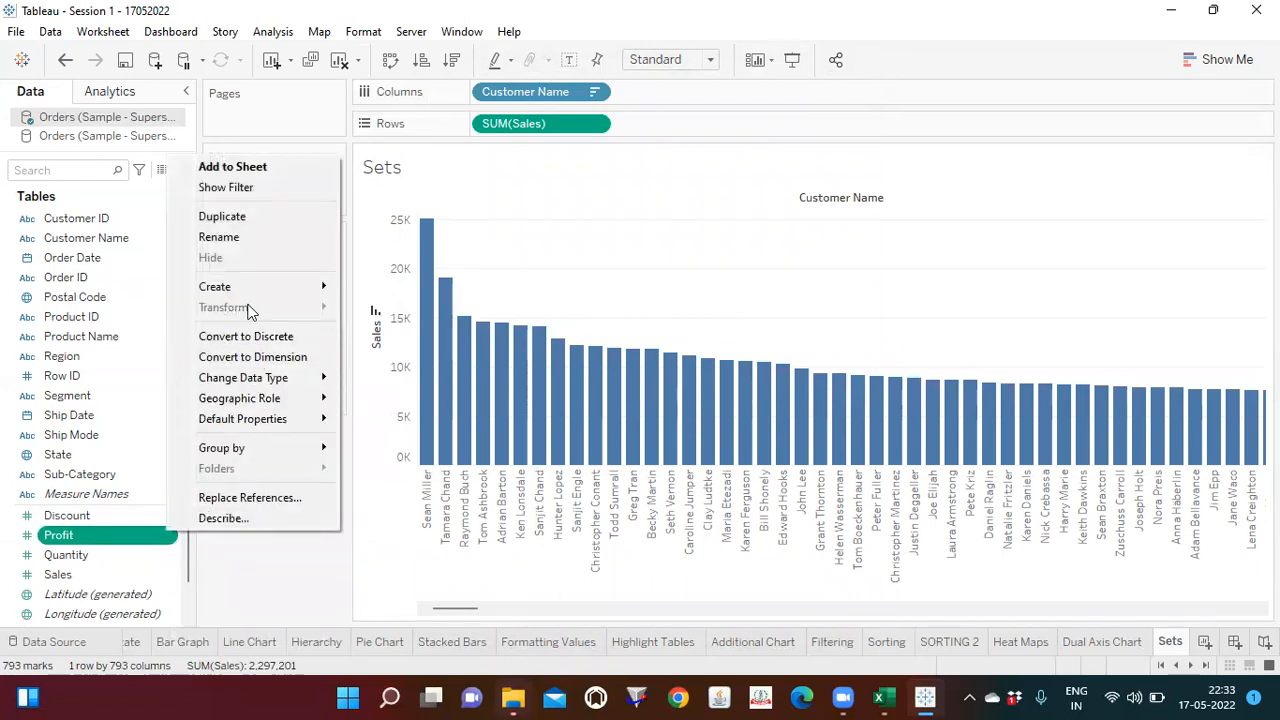
{"action": "mouse_move", "coordinate": [240, 296]}
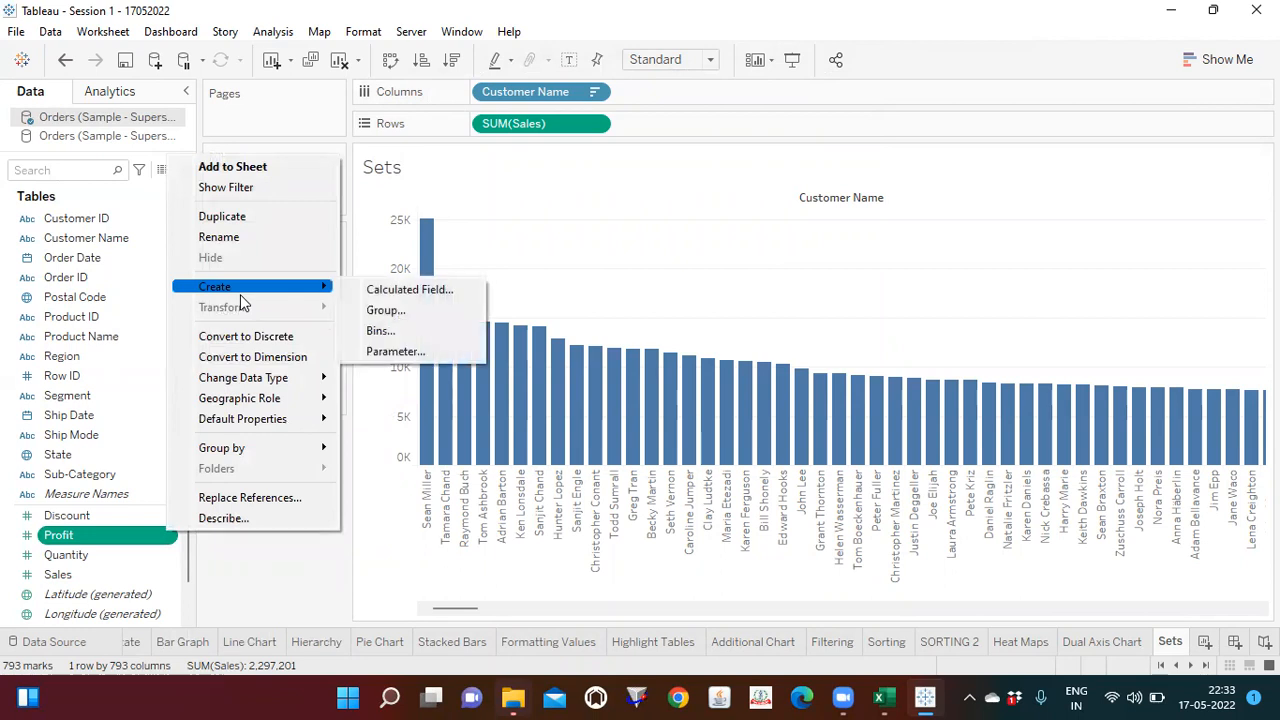
{"action": "left_click", "coordinate": [366, 509]}
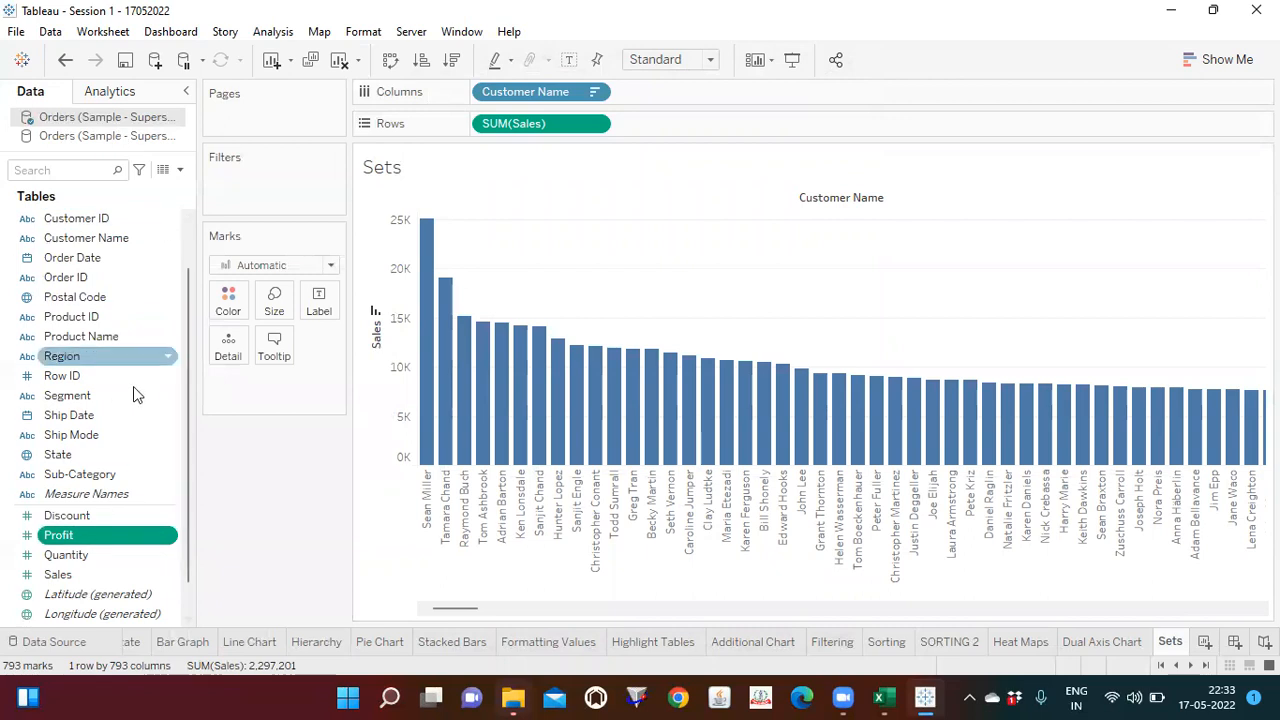
Start a new set from the Customer Name dimension, name it "Top 5 customers", and copy that name
{"action": "left_click", "coordinate": [172, 245]}
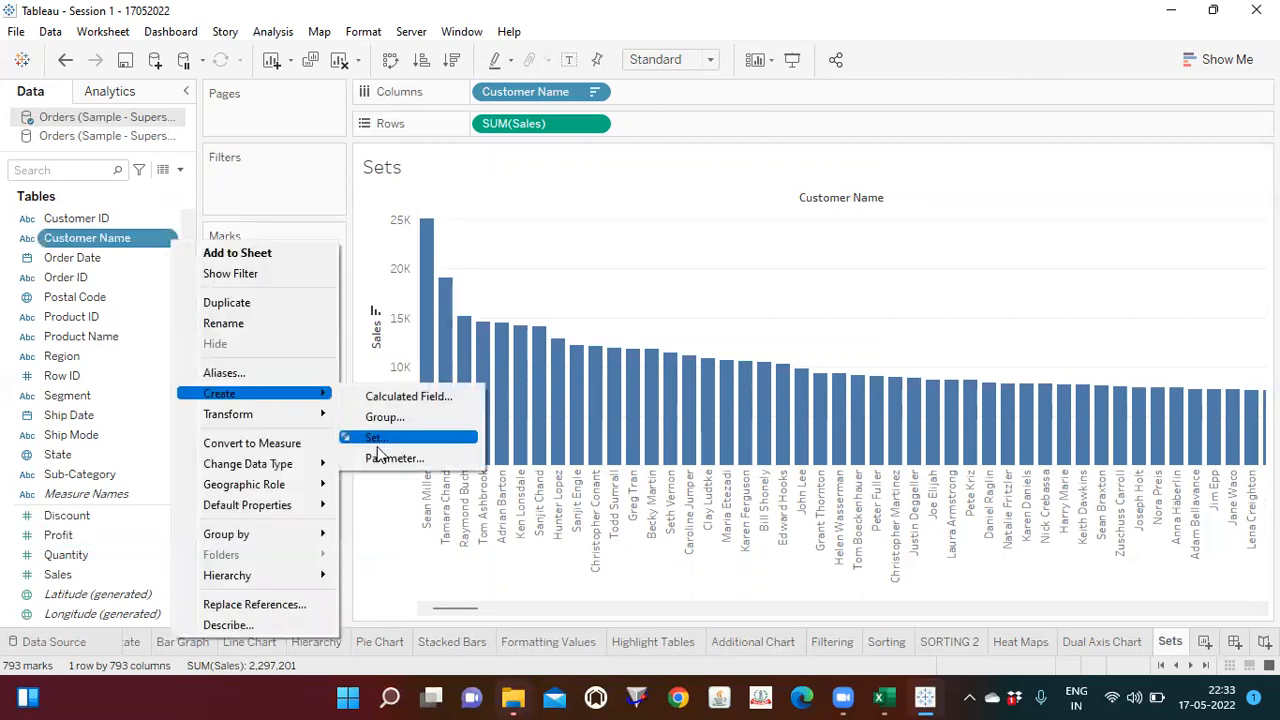
{"action": "left_click", "coordinate": [380, 450]}
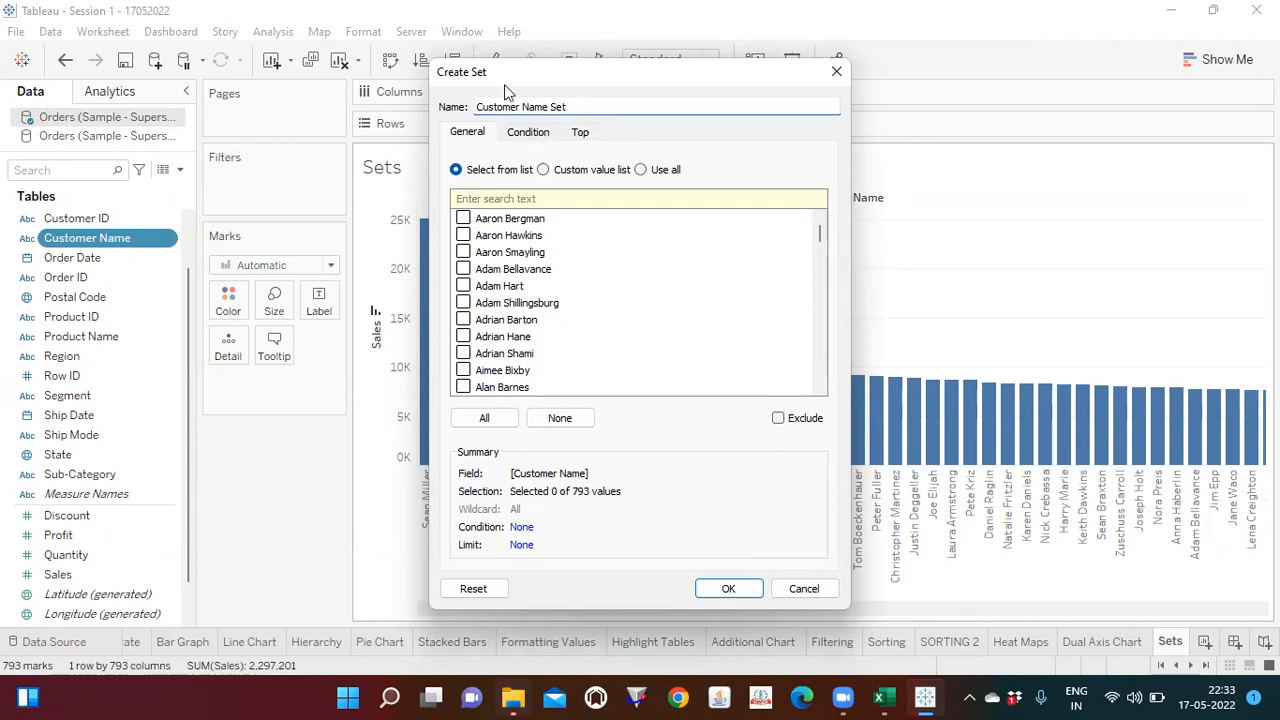
{"action": "left_click_drag", "start_coordinate": [504, 84], "coordinate": [504, 115]}
{"action": "left_click_drag", "start_coordinate": [592, 140], "coordinate": [470, 133]}
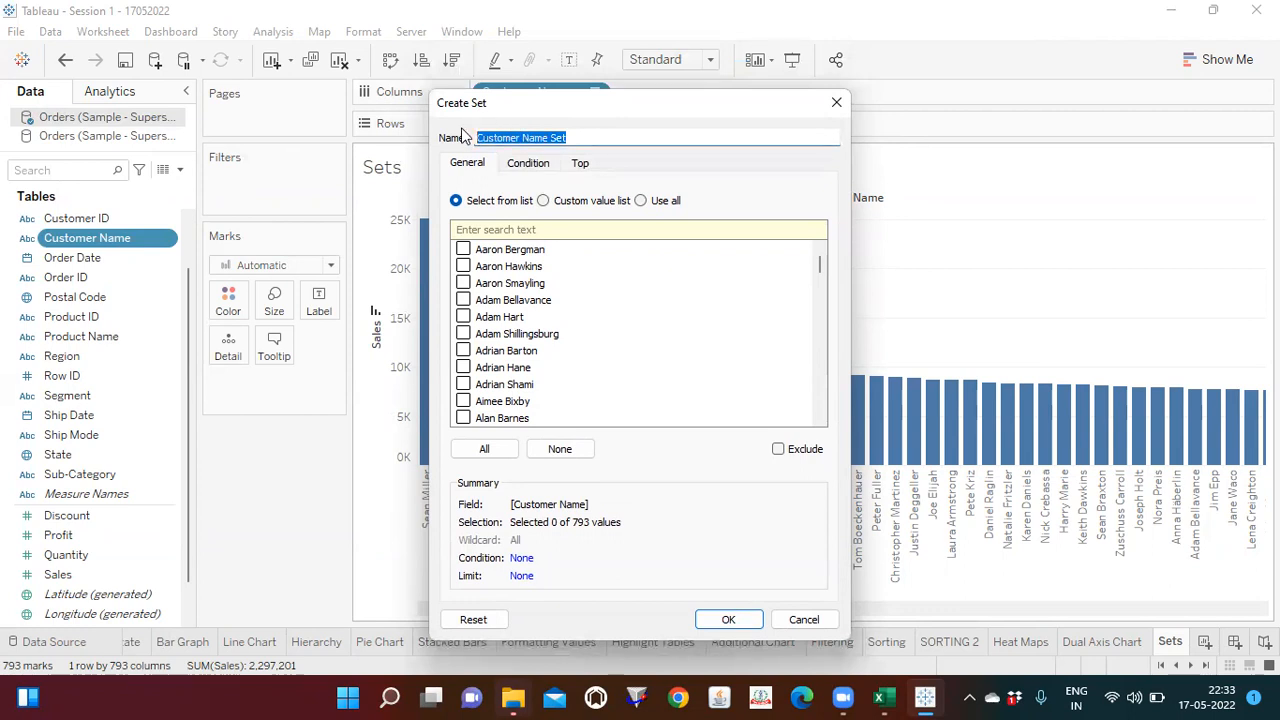
{"action": "type", "text": "Top 5"}
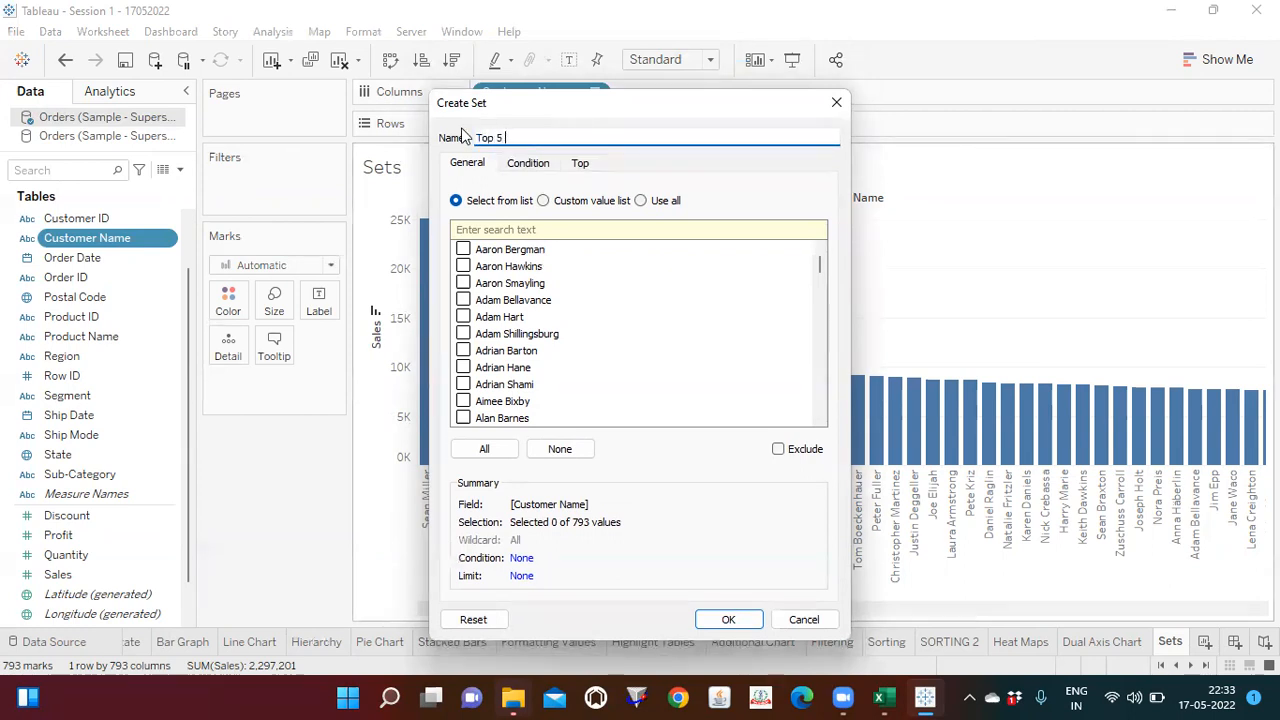
{"action": "type", "text": " customers"}
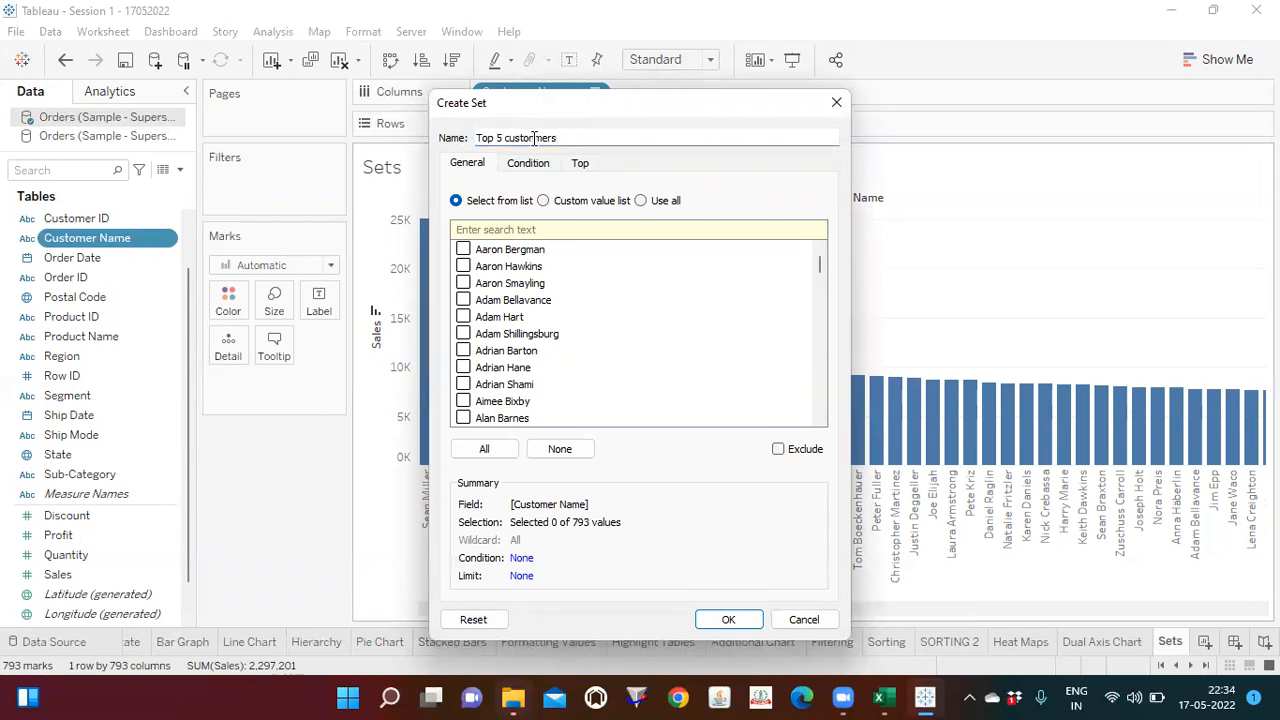
{"action": "left_click_drag", "start_coordinate": [560, 137], "coordinate": [395, 119]}
{"action": "key", "text": "ctrl+c"}
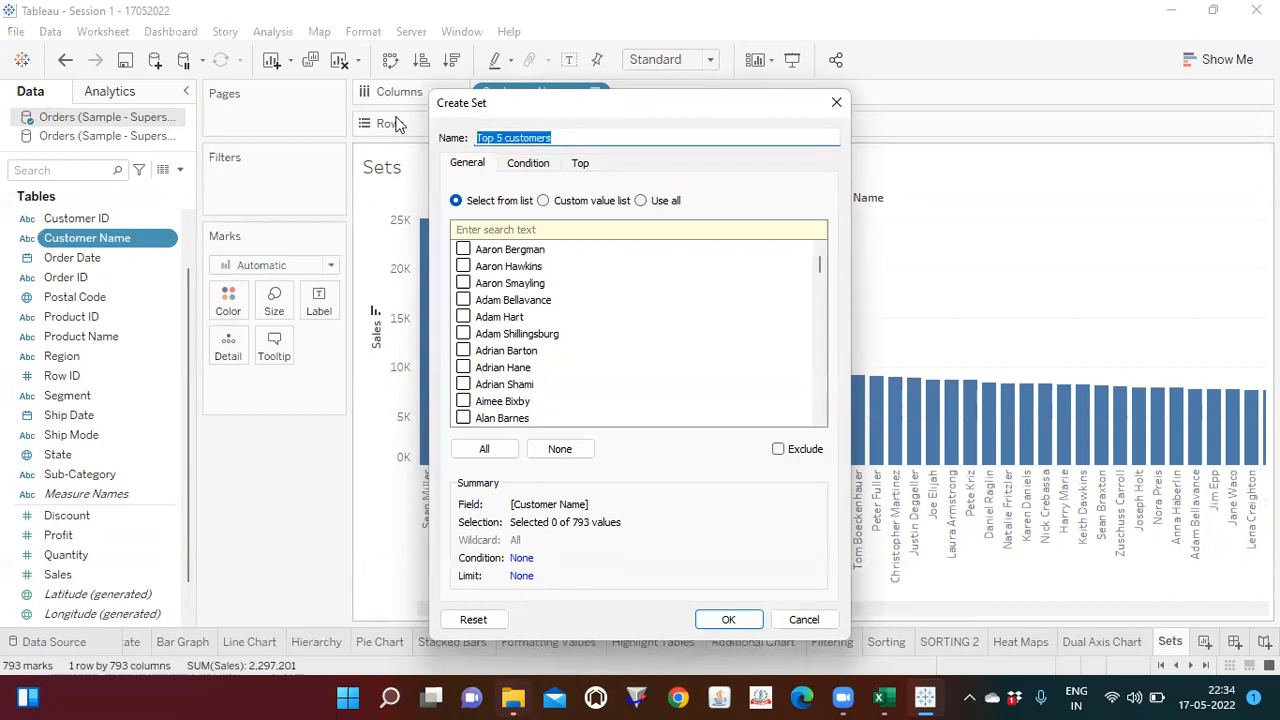
Limit the set to the top 5 by sum of Sales and create it
{"action": "left_click", "coordinate": [592, 166]}
{"action": "left_click", "coordinate": [457, 212]}
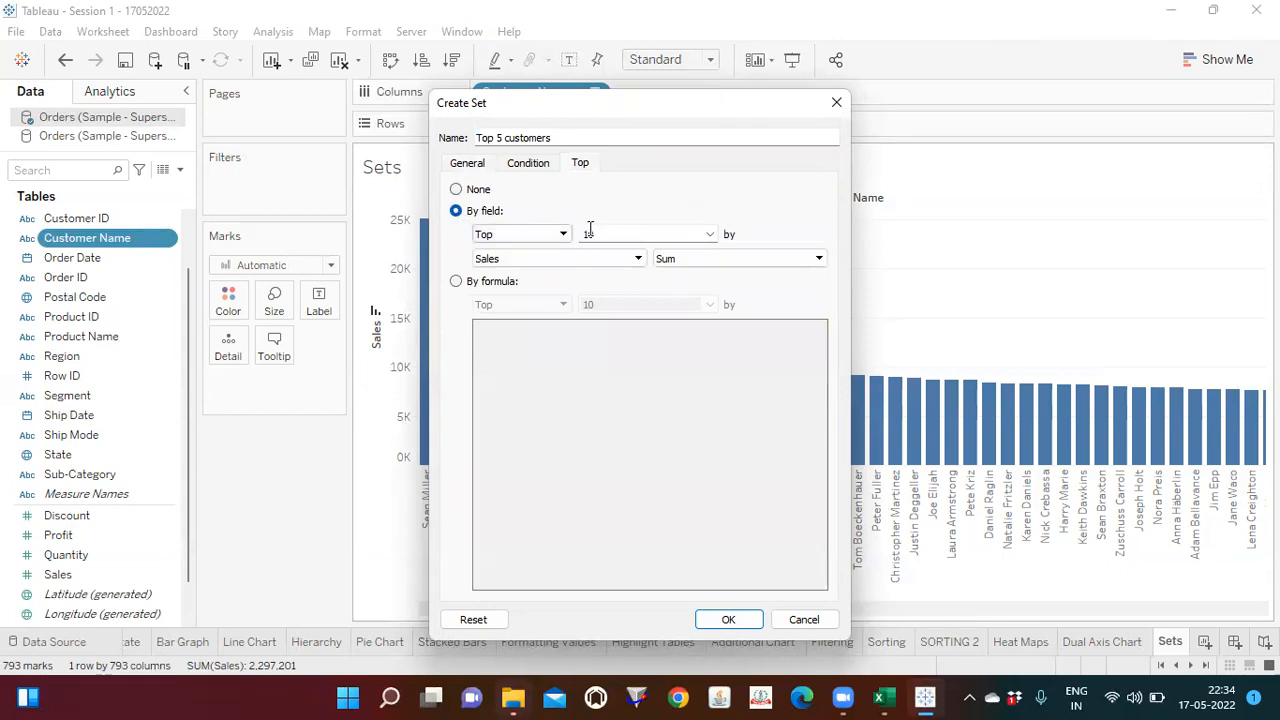
{"action": "type", "text": "5"}
{"action": "left_click", "coordinate": [730, 618]}
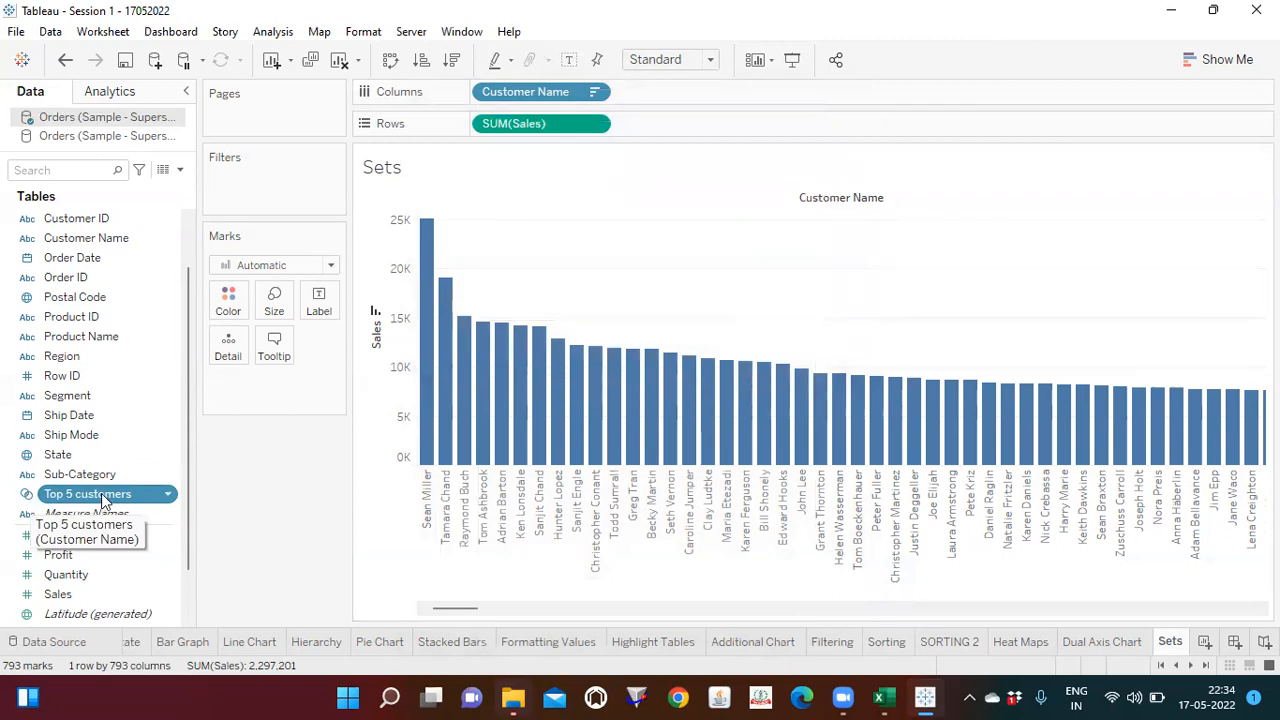
Filter the chart by the Top 5 customers set, switched to In/Out mode with only Out members kept
{"action": "left_click_drag", "start_coordinate": [103, 510], "coordinate": [270, 182]}
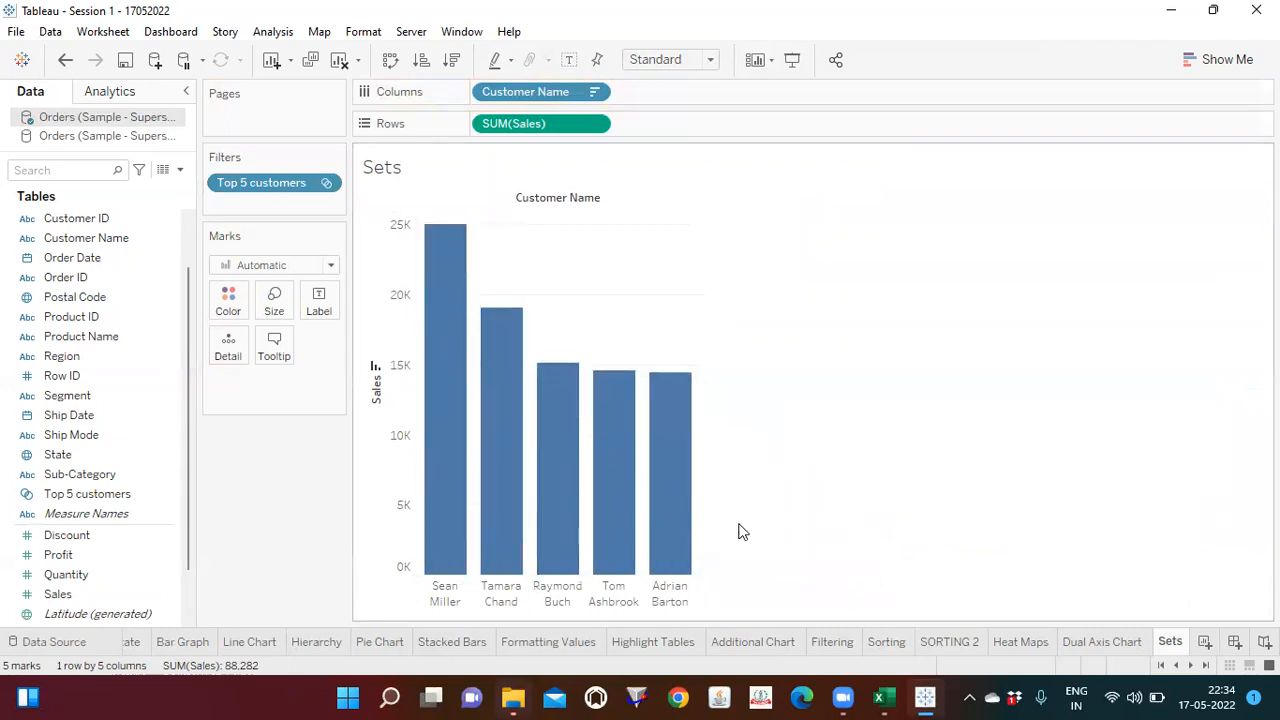
{"action": "left_click", "coordinate": [327, 184]}
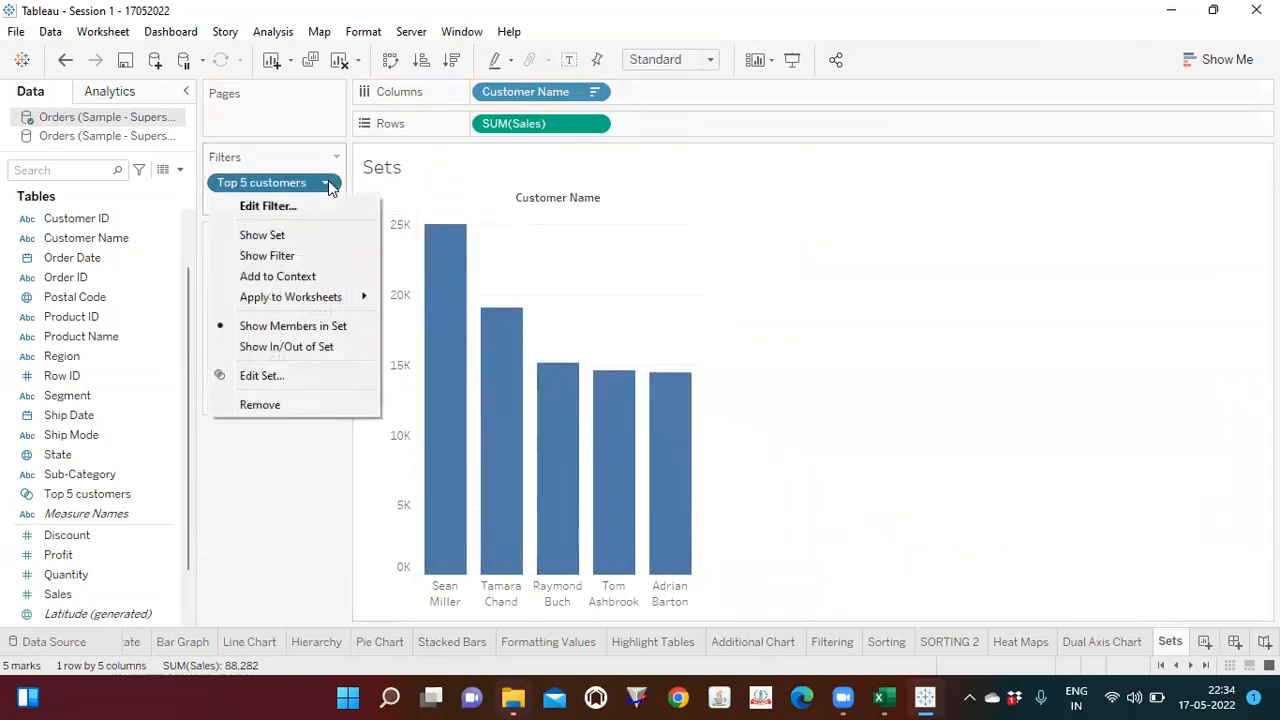
{"action": "left_click", "coordinate": [286, 346]}
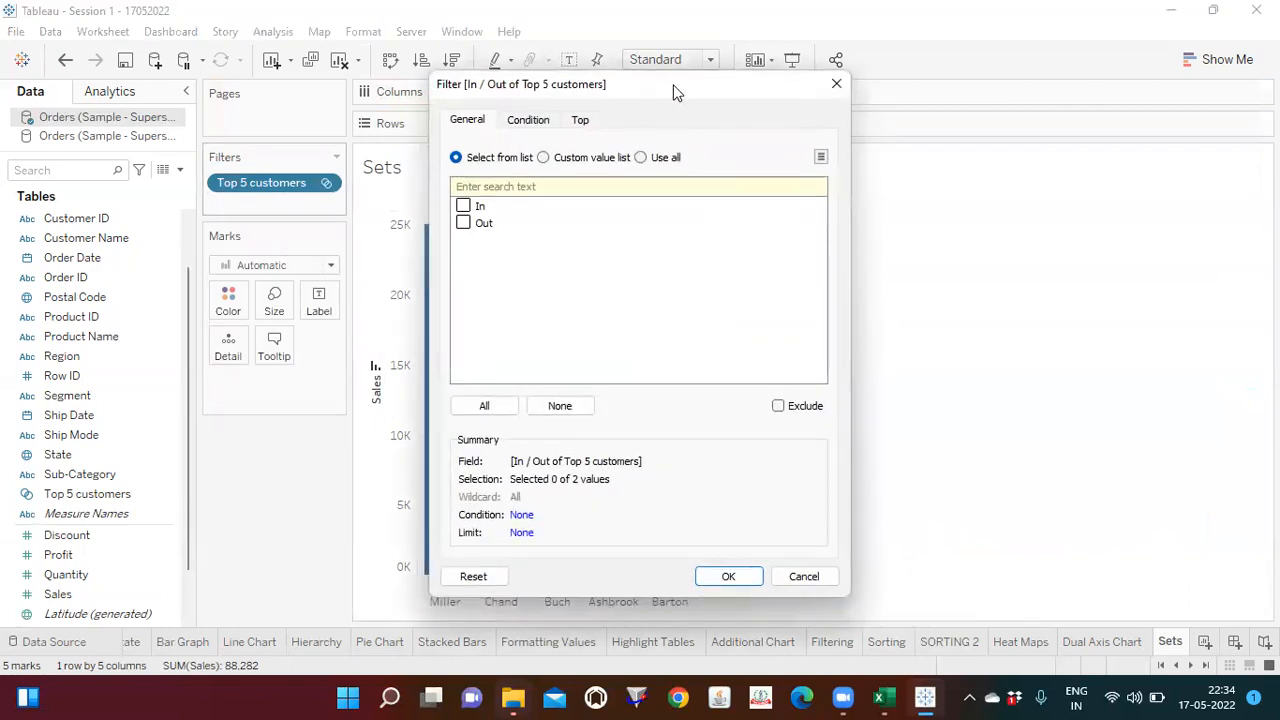
{"action": "left_click_drag", "start_coordinate": [675, 92], "coordinate": [976, 96]}
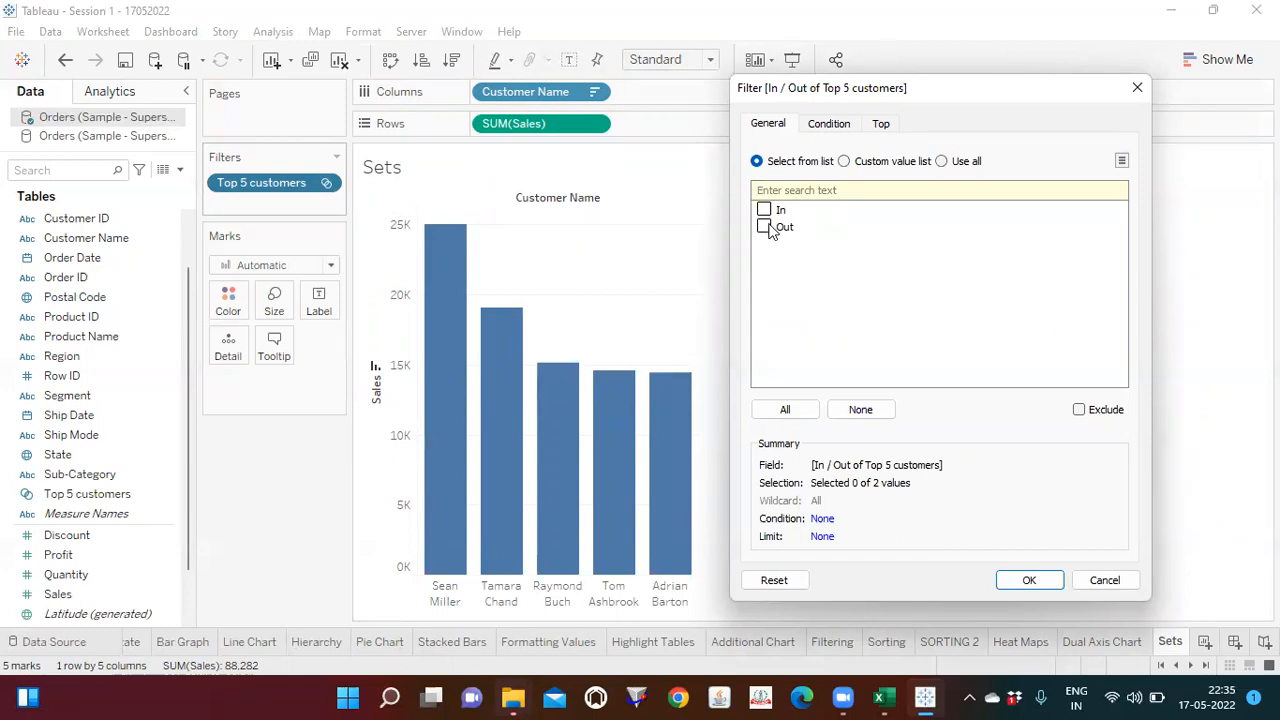
{"action": "left_click", "coordinate": [1055, 583]}
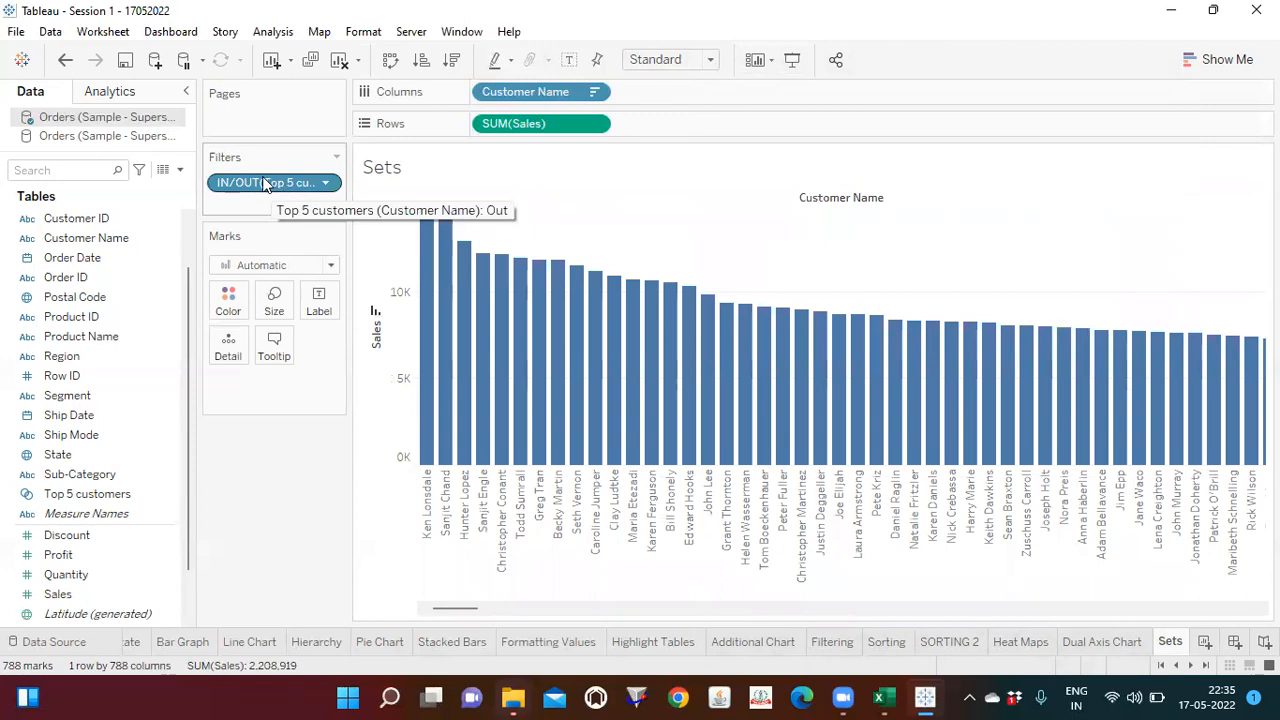
Change the Top 5 customers In/Out filter to keep only In members, and remove the filter from the worksheet
{"action": "left_click", "coordinate": [326, 184]}
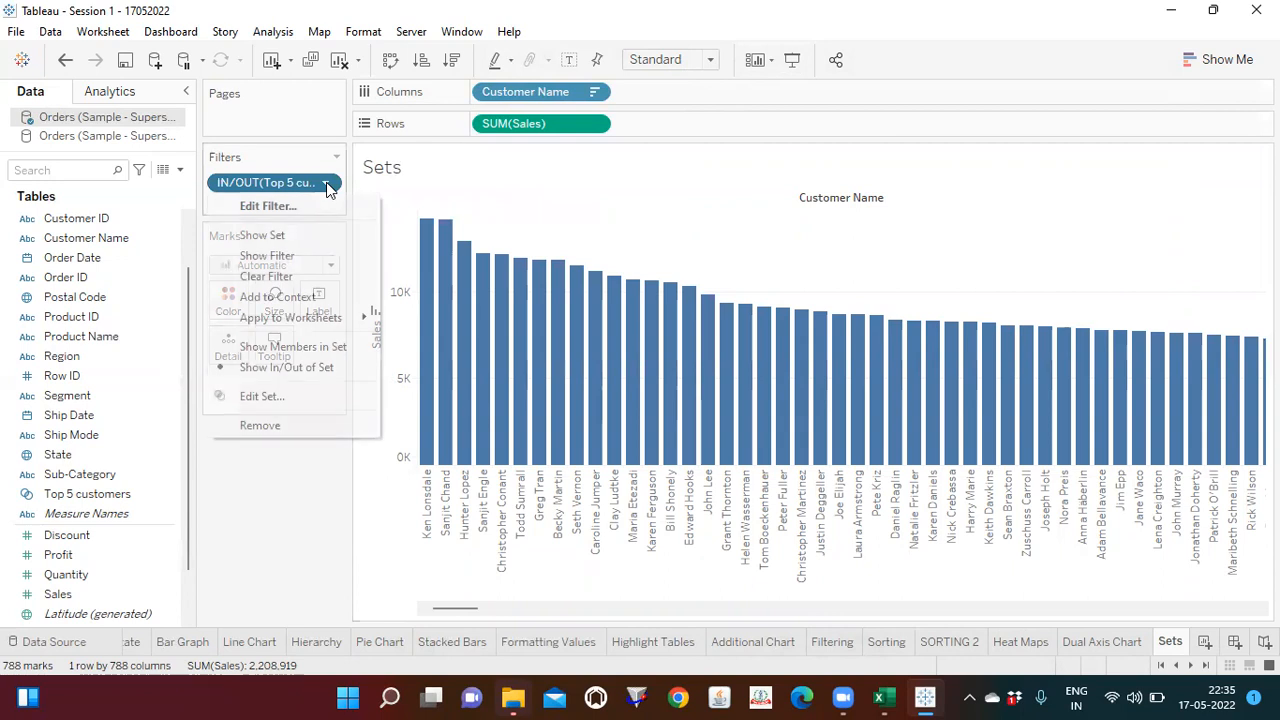
{"action": "left_click", "coordinate": [294, 367]}
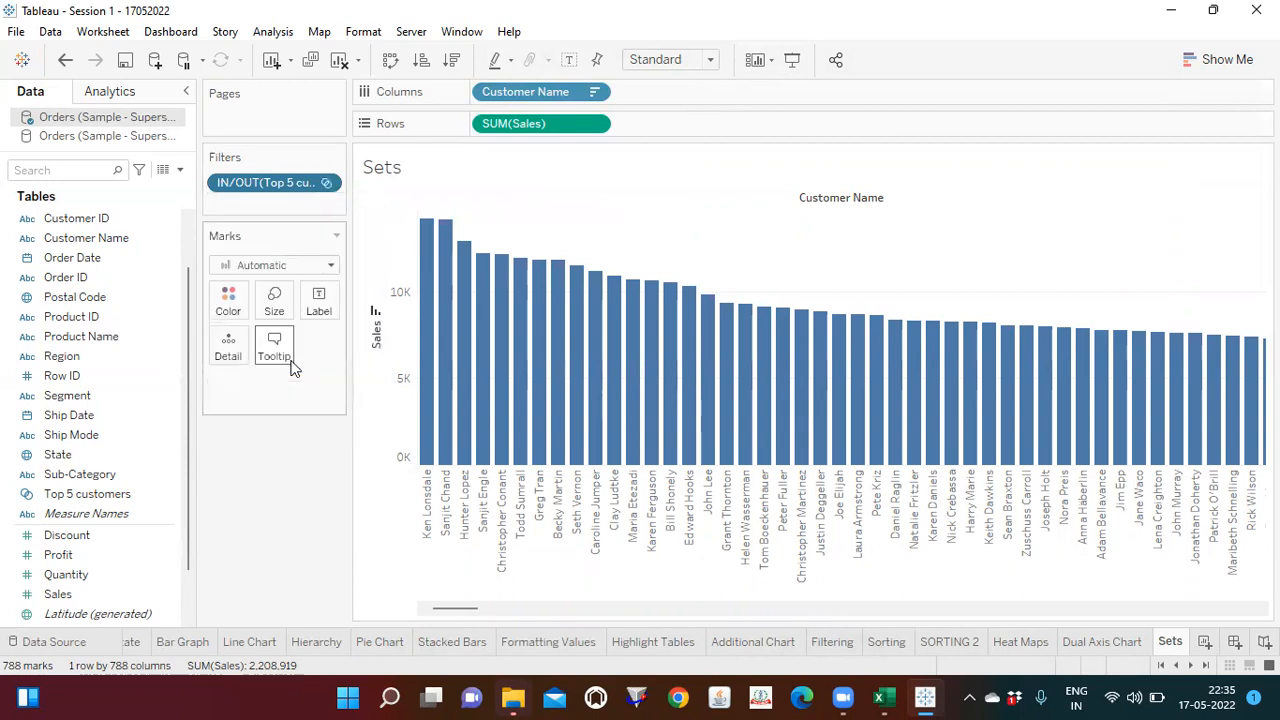
{"action": "left_click", "coordinate": [326, 184]}
{"action": "left_click", "coordinate": [285, 204]}
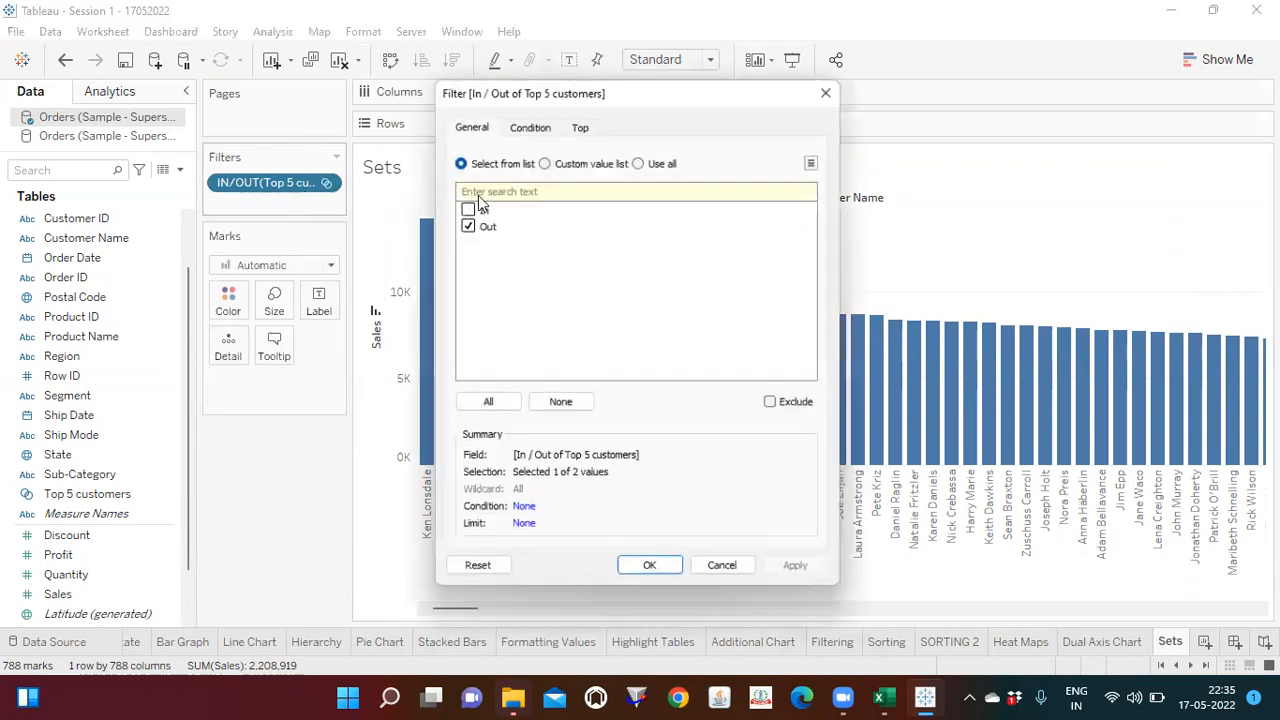
{"action": "left_click", "coordinate": [463, 207]}
{"action": "left_click", "coordinate": [463, 224]}
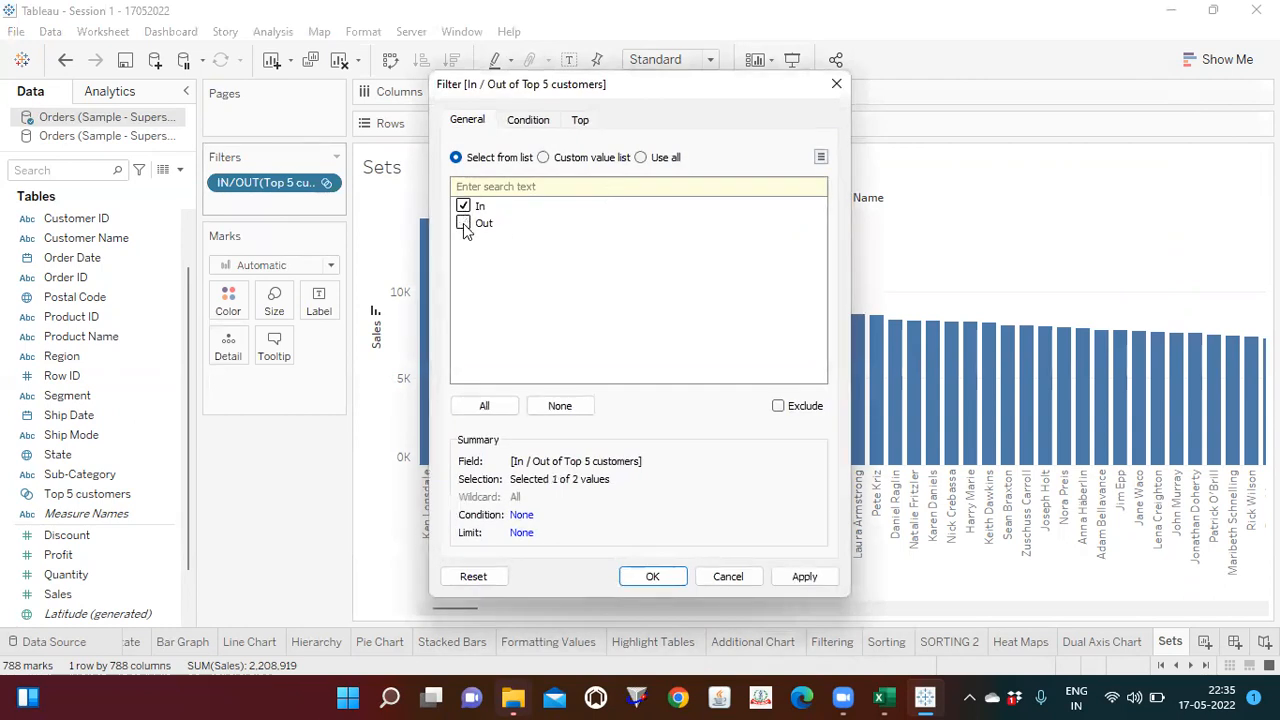
{"action": "left_click", "coordinate": [795, 577]}
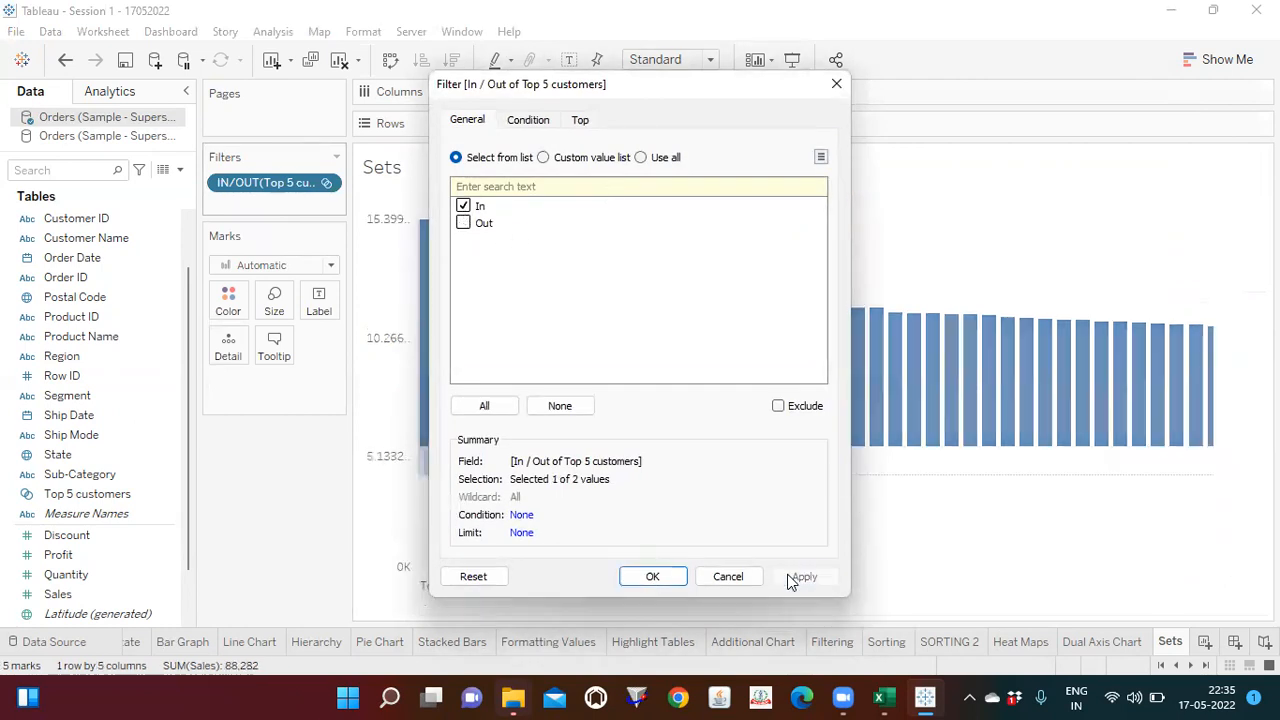
{"action": "left_click", "coordinate": [836, 84]}
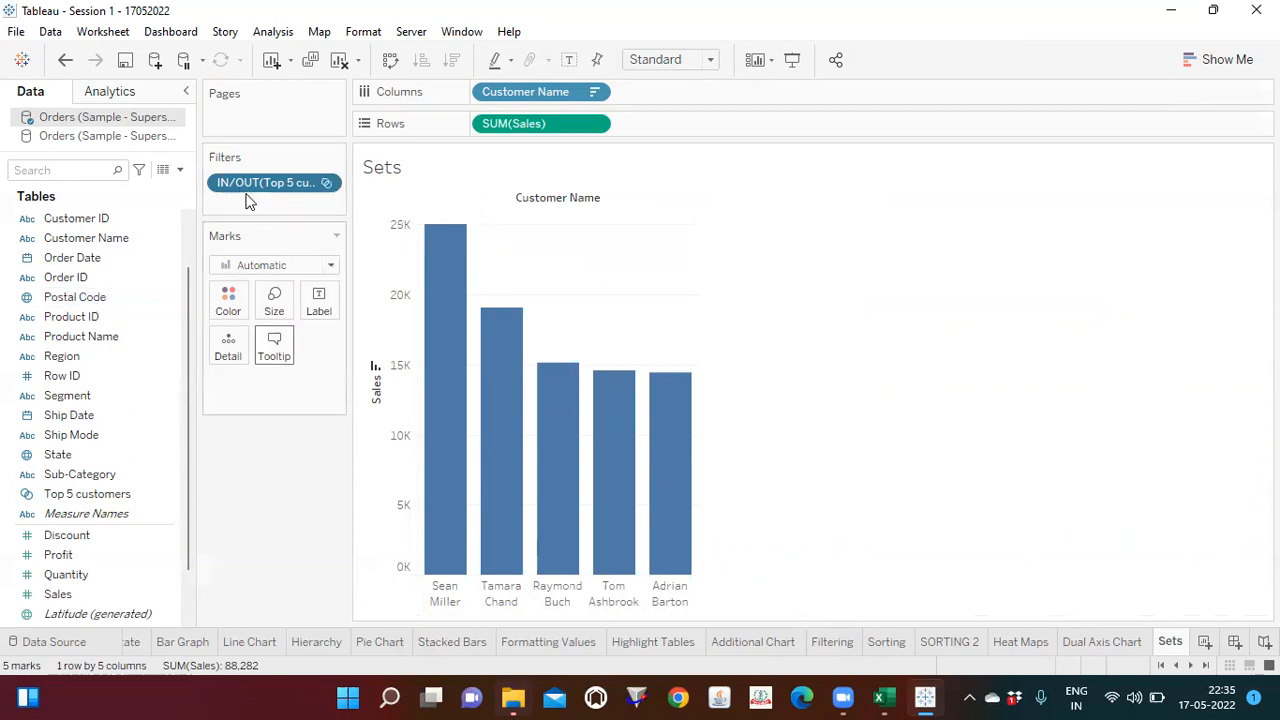
{"action": "left_click_drag", "start_coordinate": [249, 188], "coordinate": [105, 296]}
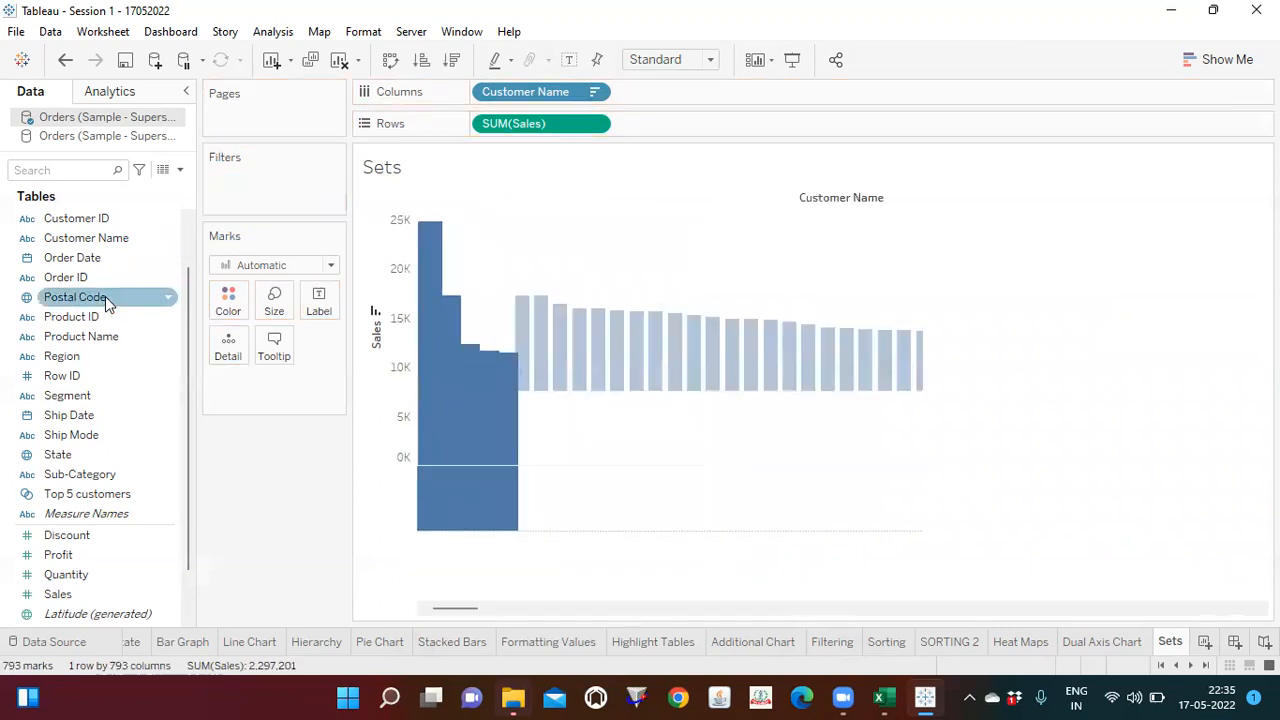
Start another set from the Customer Name dimension and name it "bottom 5 customers", reusing the copied name
{"action": "right_click", "coordinate": [167, 240]}
{"action": "mouse_move", "coordinate": [265, 392]}
{"action": "left_click", "coordinate": [372, 435]}
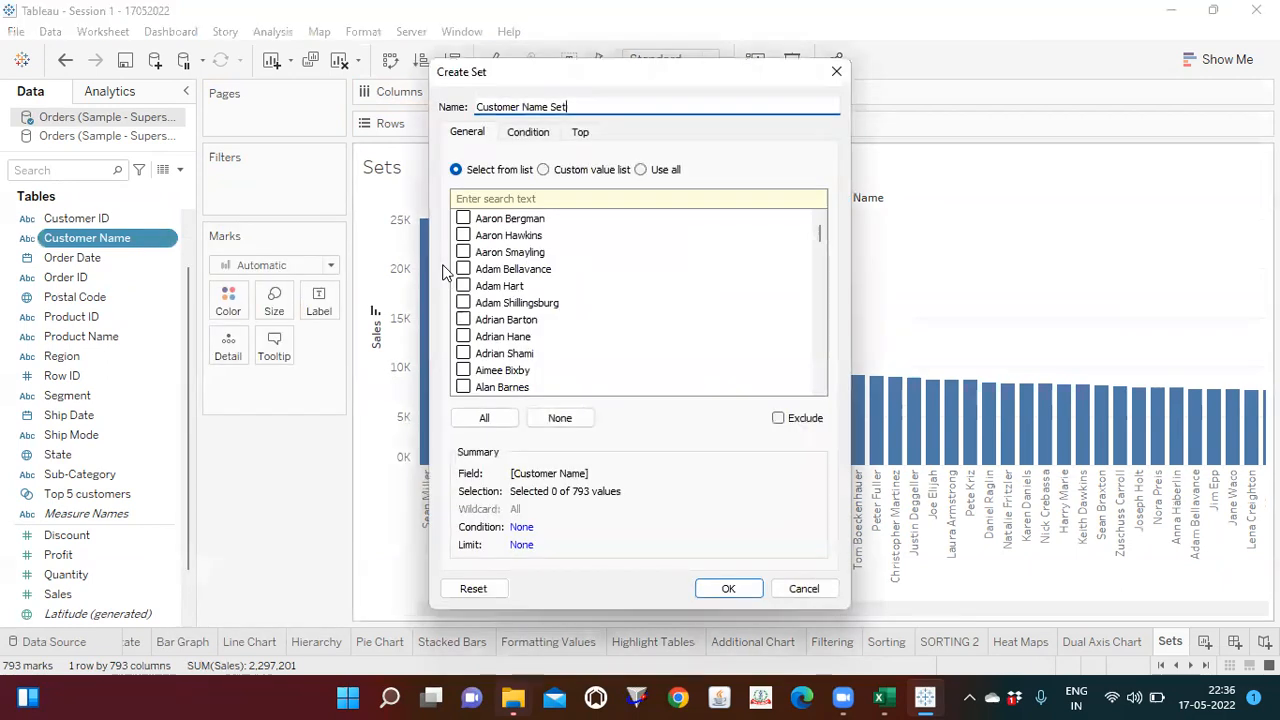
{"action": "left_click_drag", "start_coordinate": [583, 106], "coordinate": [422, 88]}
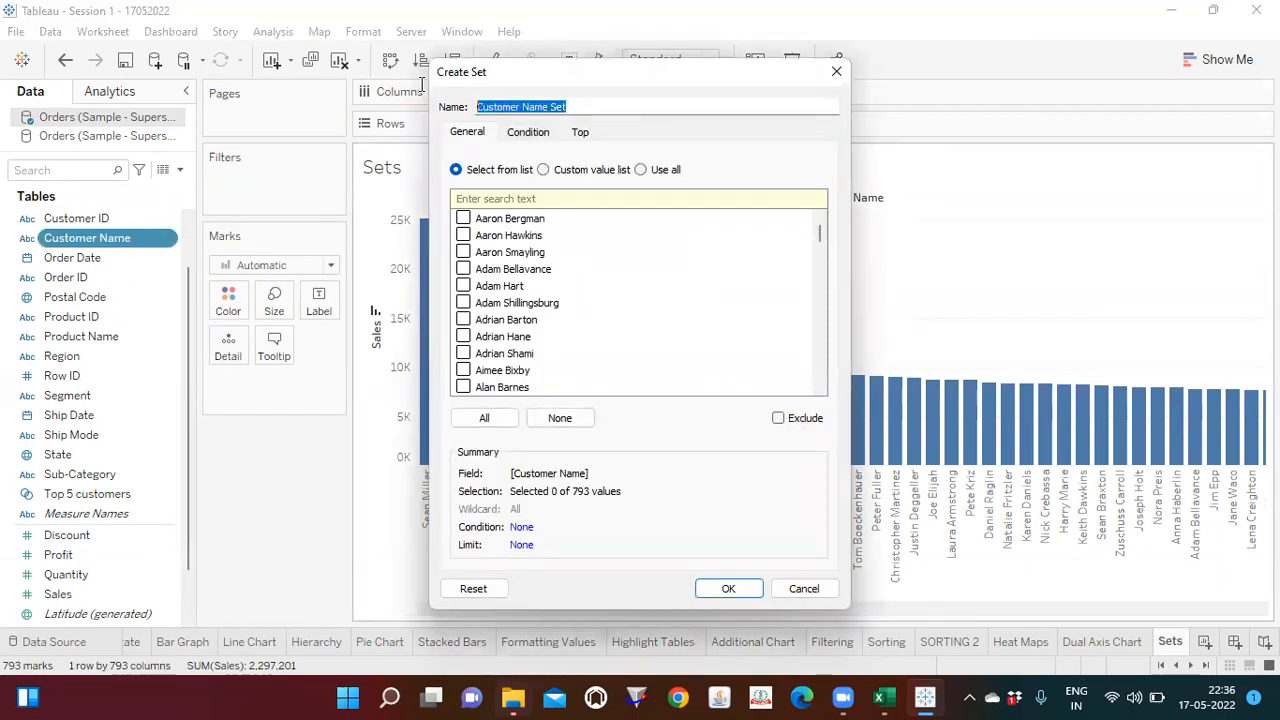
{"action": "key", "text": "ctrl+v"}
{"action": "left_click_drag", "start_coordinate": [495, 106], "coordinate": [456, 97]}
{"action": "type", "text": "botto"}
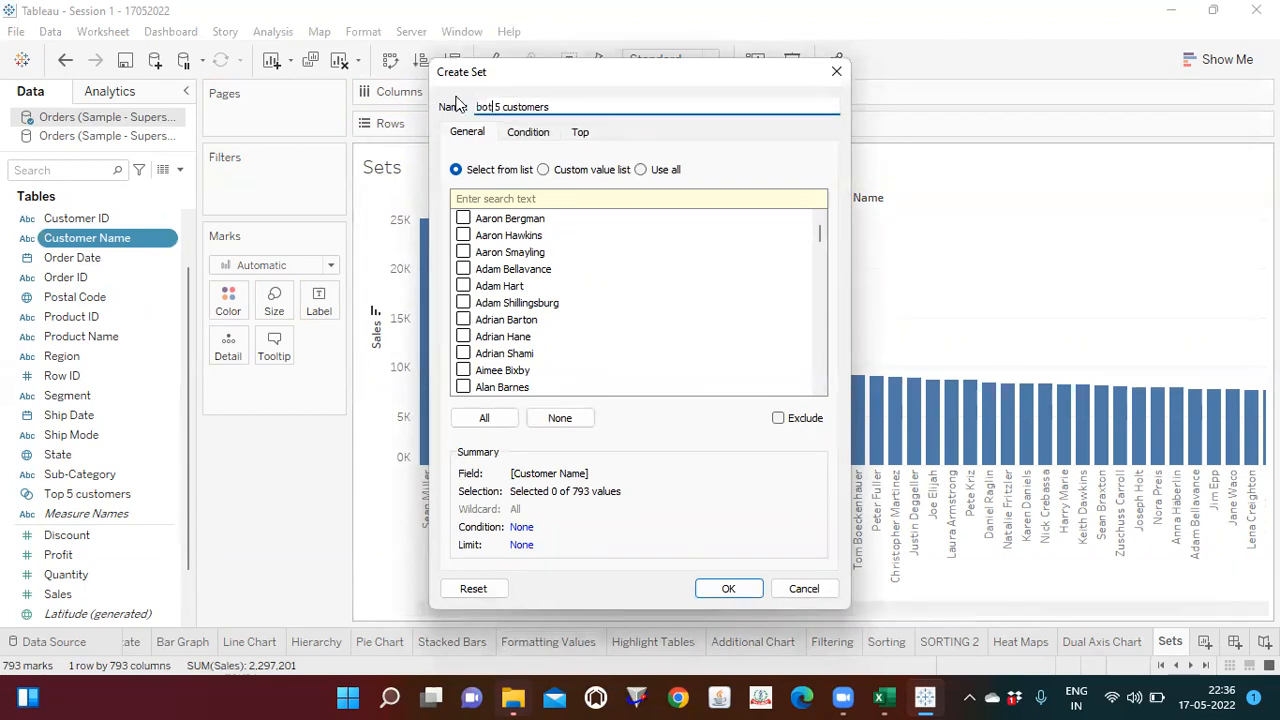
{"action": "type", "text": "m"}
Limit the new set to the bottom 5 by sum of Sales and create it
{"action": "left_click", "coordinate": [580, 131]}
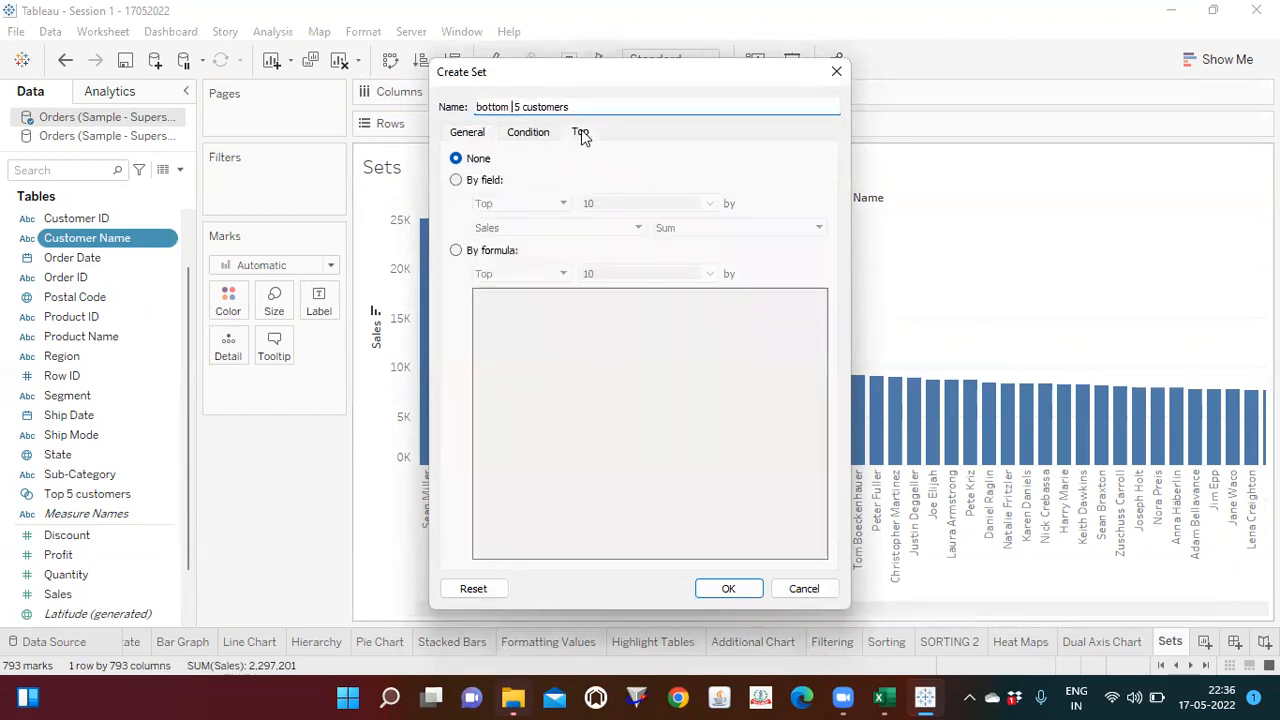
{"action": "left_click", "coordinate": [471, 179]}
{"action": "left_click", "coordinate": [489, 205]}
{"action": "left_click", "coordinate": [500, 224]}
{"action": "double_click", "coordinate": [606, 203]}
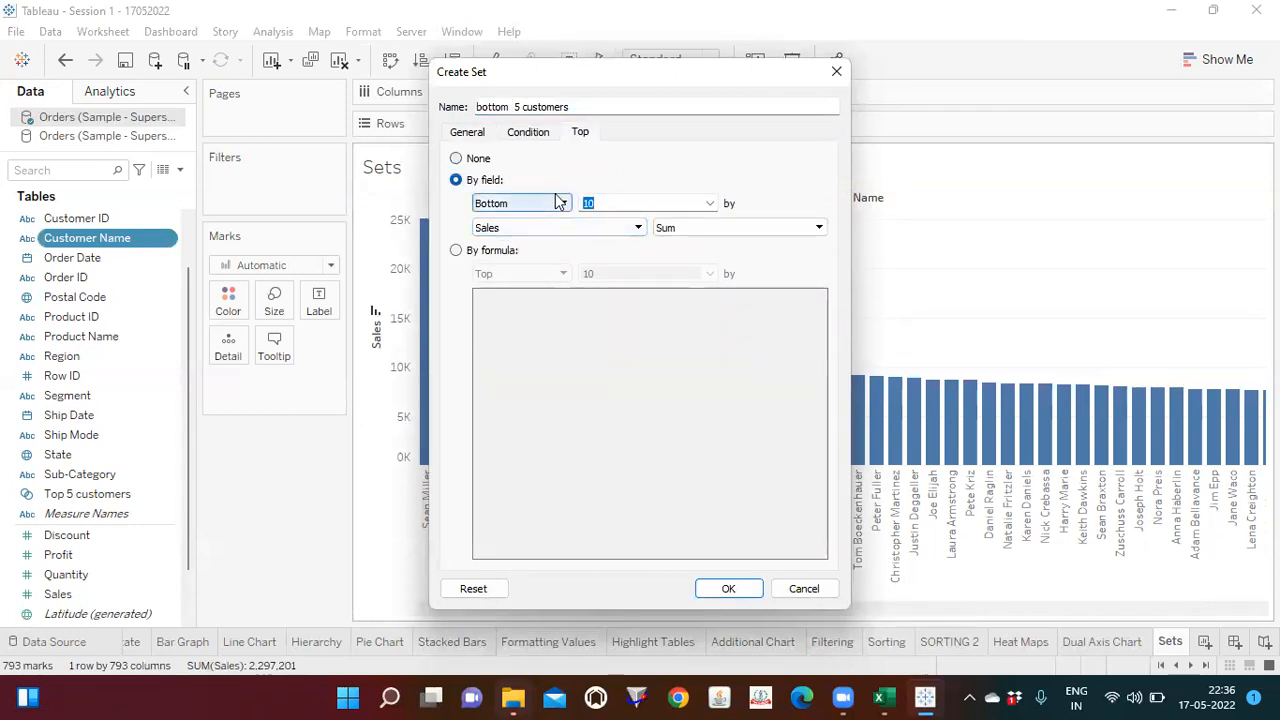
{"action": "left_click", "coordinate": [727, 594]}
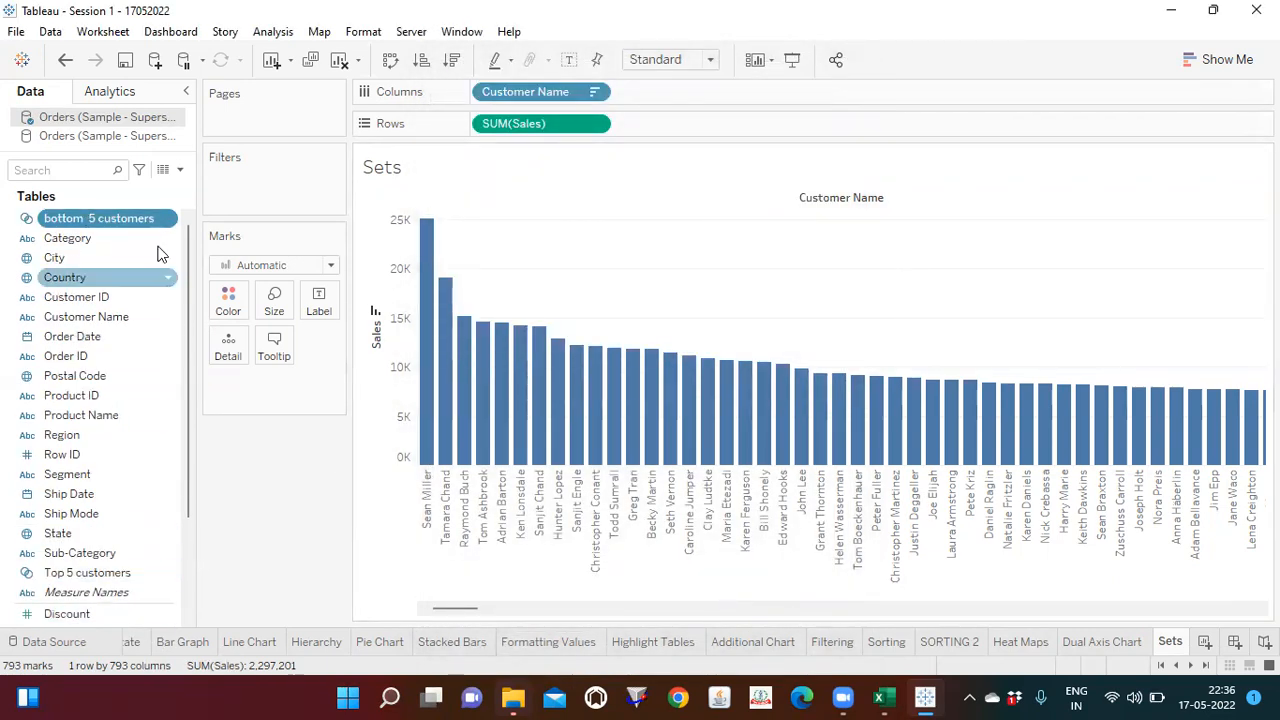
Filter the chart by the bottom 5 customers and Top 5 customers sets together, and remove both filters
{"action": "left_click_drag", "start_coordinate": [92, 226], "coordinate": [257, 184]}
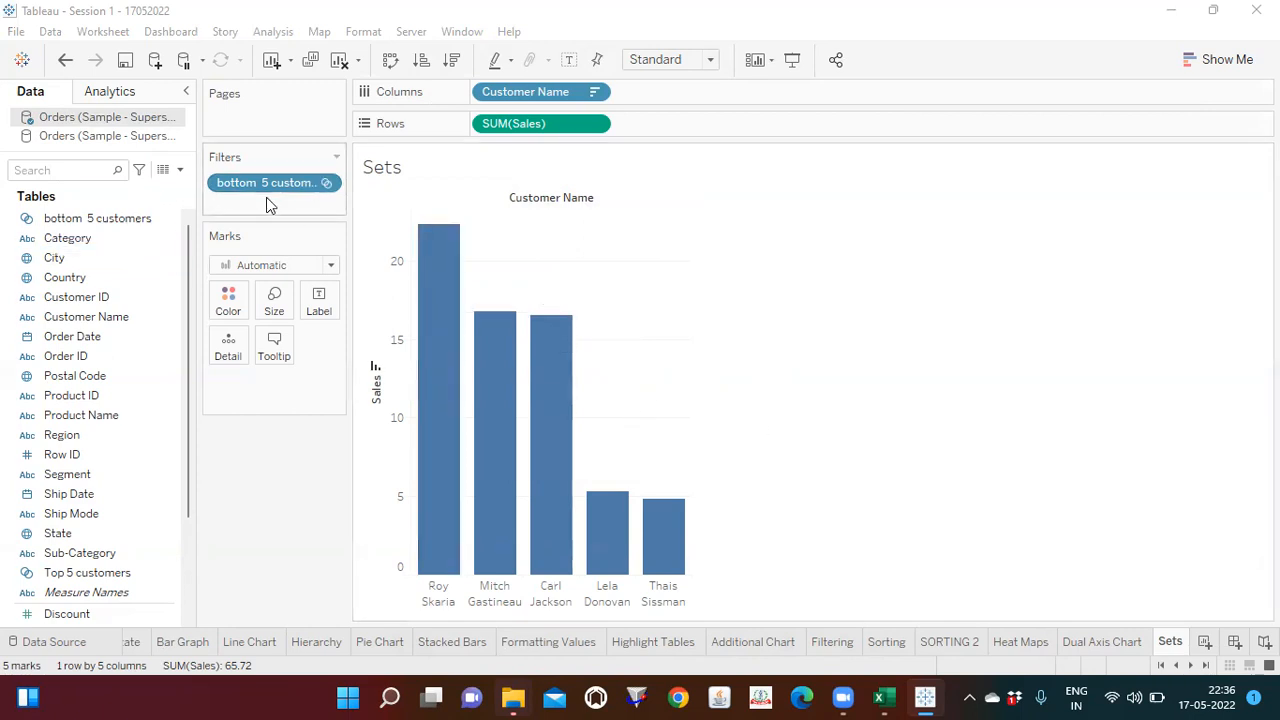
{"action": "left_click_drag", "start_coordinate": [86, 572], "coordinate": [264, 174]}
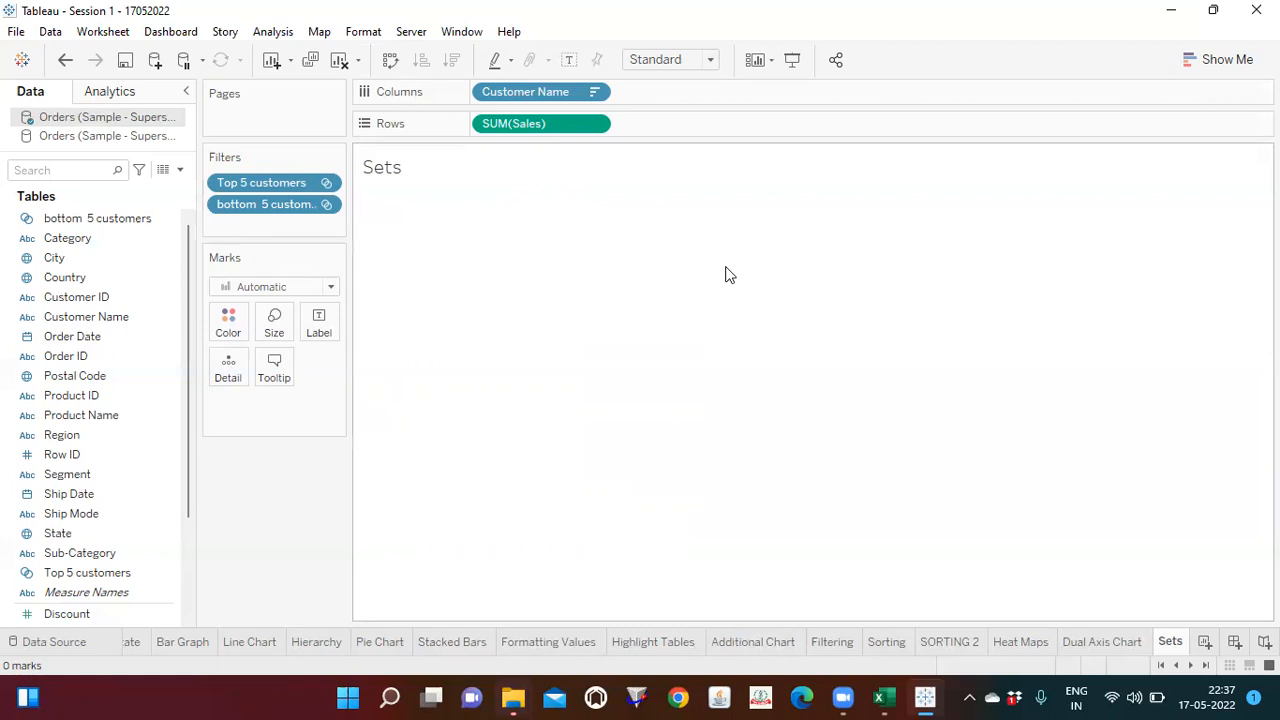
{"action": "left_click_drag", "start_coordinate": [244, 186], "coordinate": [92, 232]}
{"action": "left_click_drag", "start_coordinate": [278, 186], "coordinate": [97, 297]}
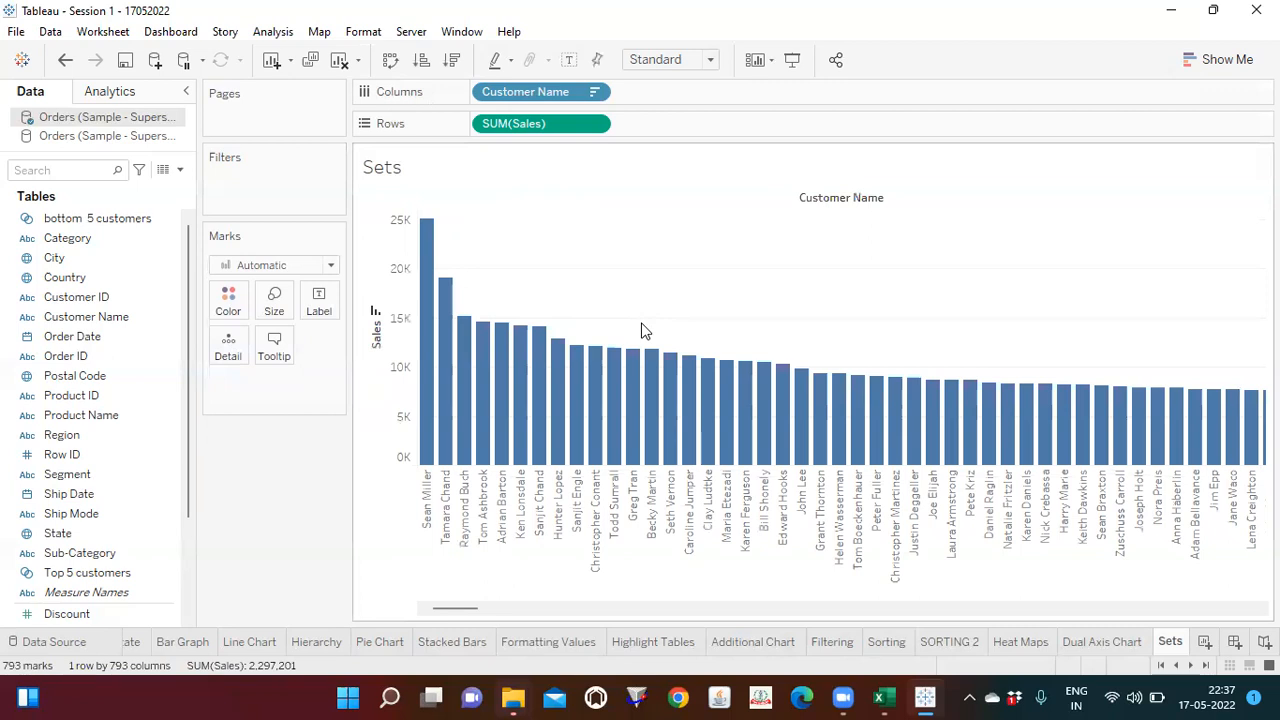
{"action": "left_click", "coordinate": [166, 221]}
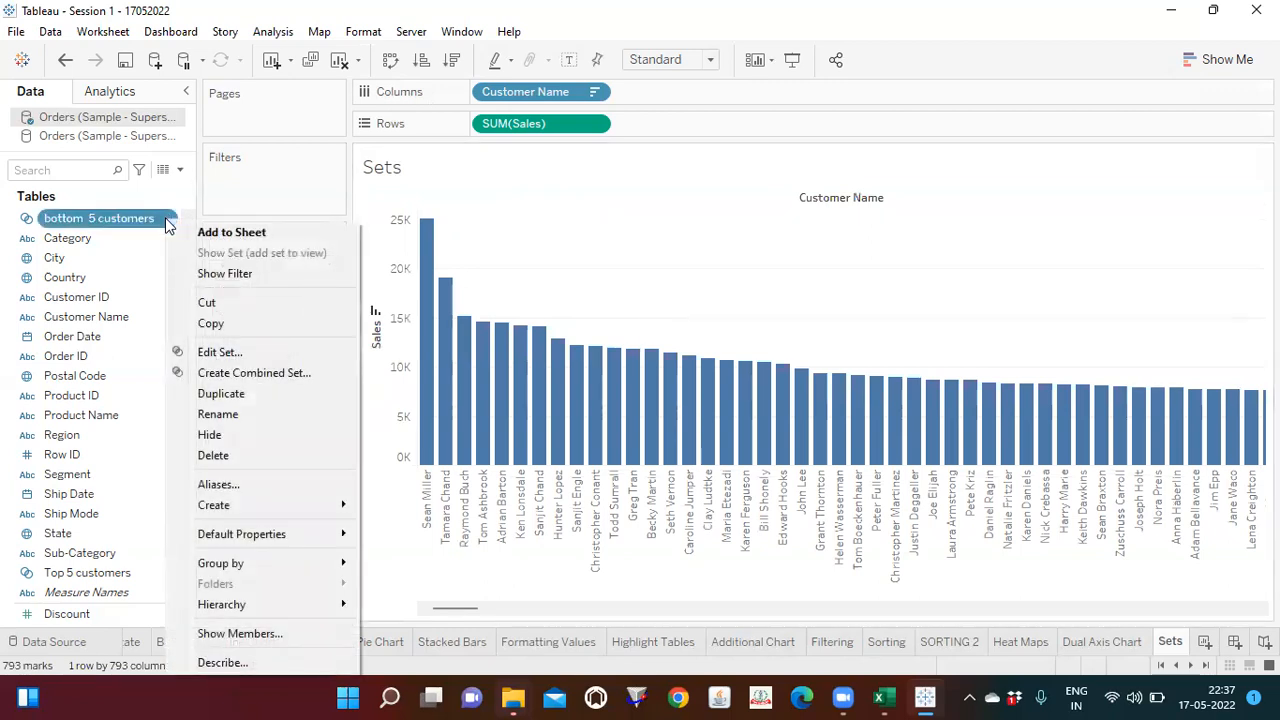
{"action": "left_click", "coordinate": [136, 363]}
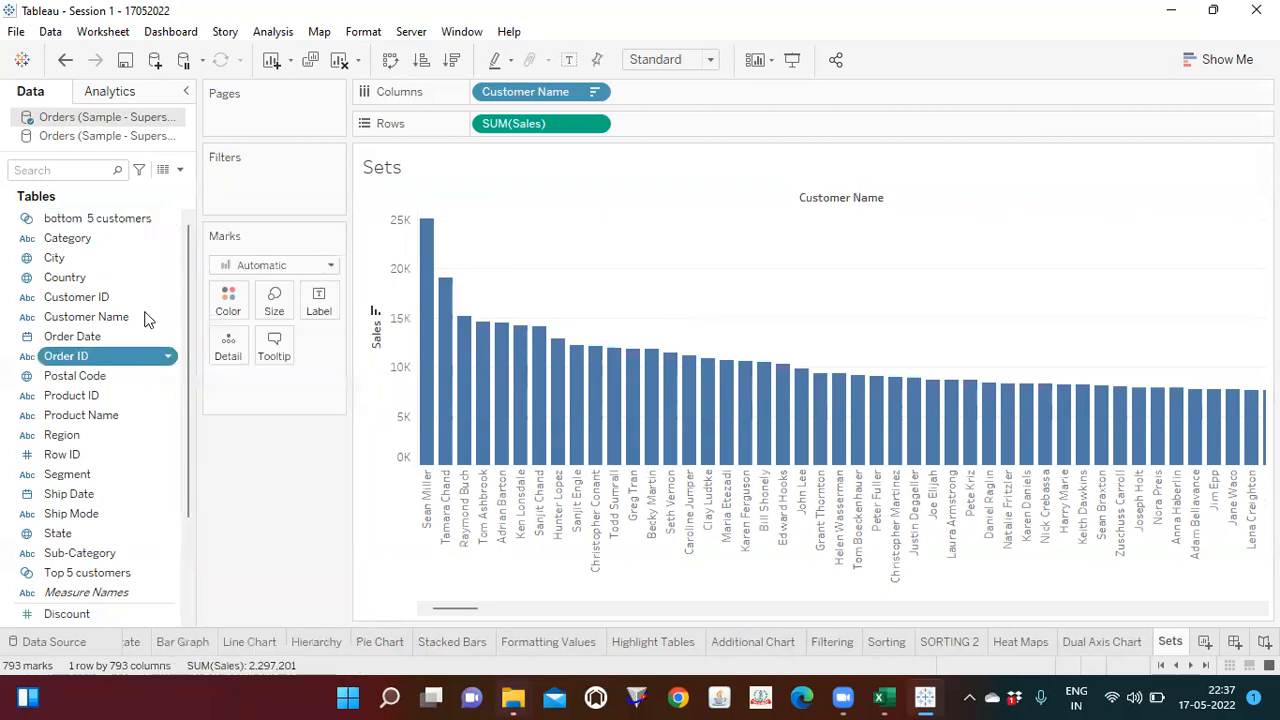
{"action": "left_click", "coordinate": [88, 224]}
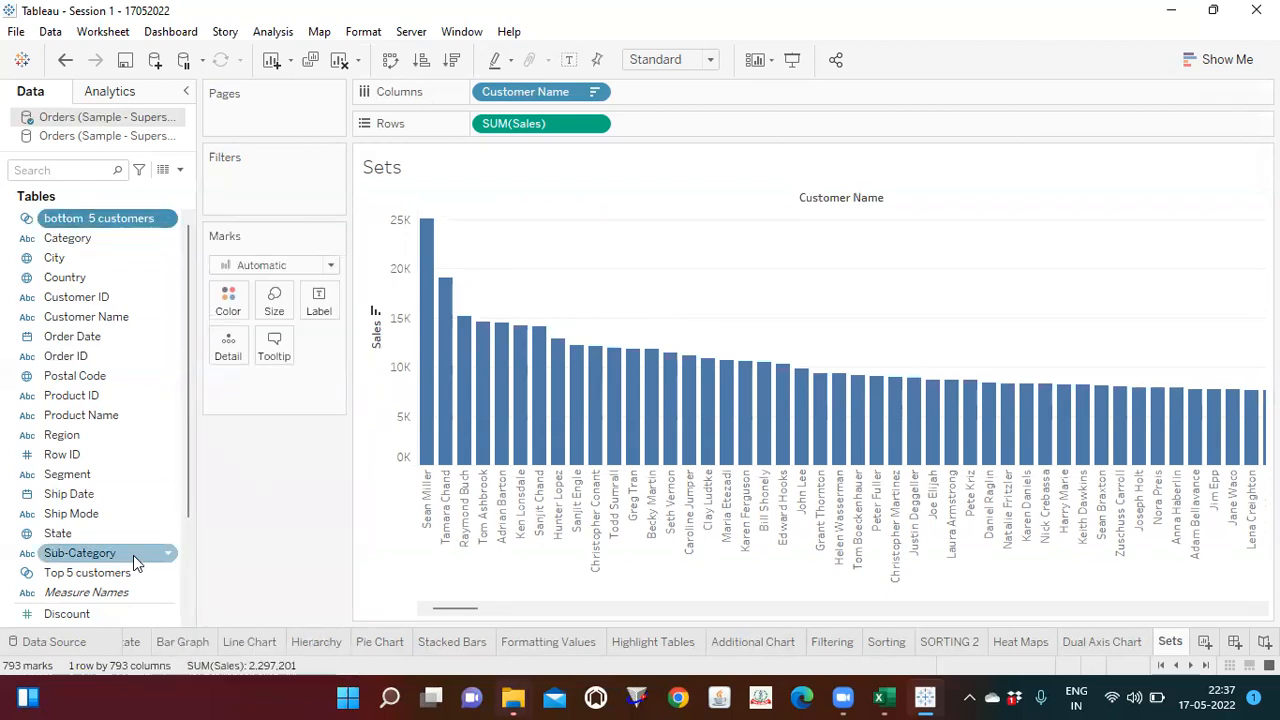
{"action": "left_click", "coordinate": [165, 219]}
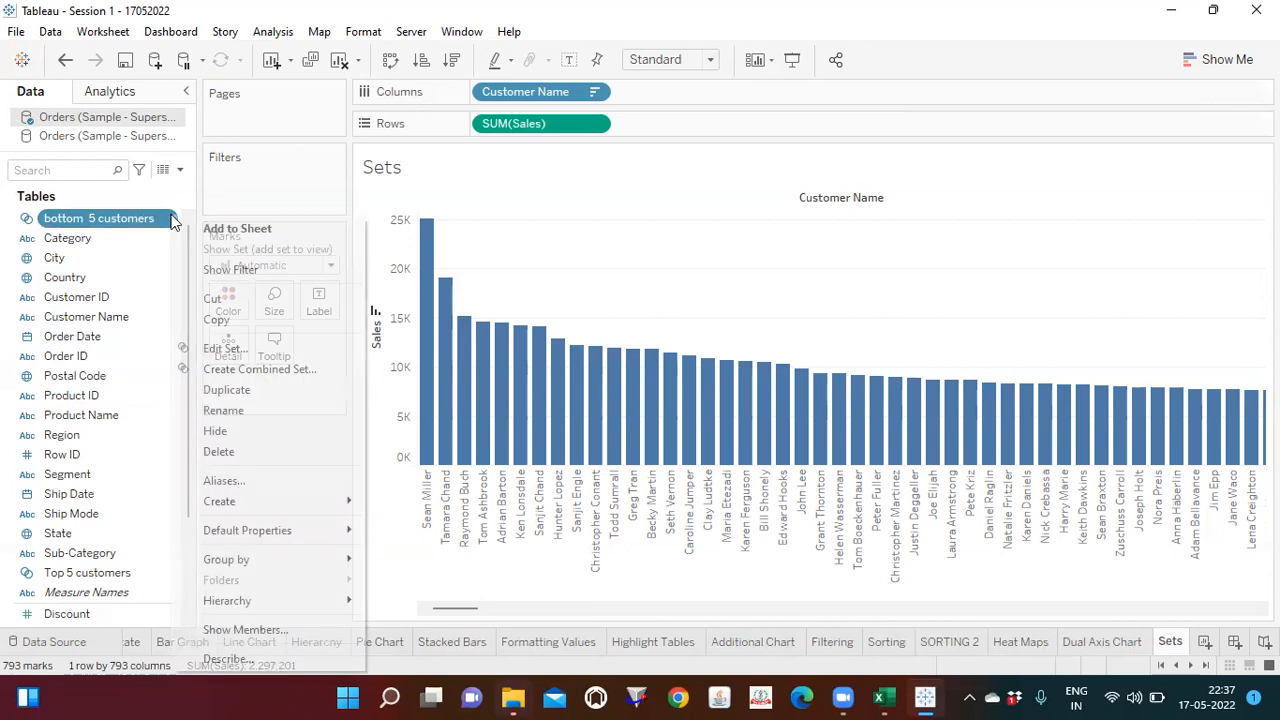
{"action": "left_click", "coordinate": [500, 205]}
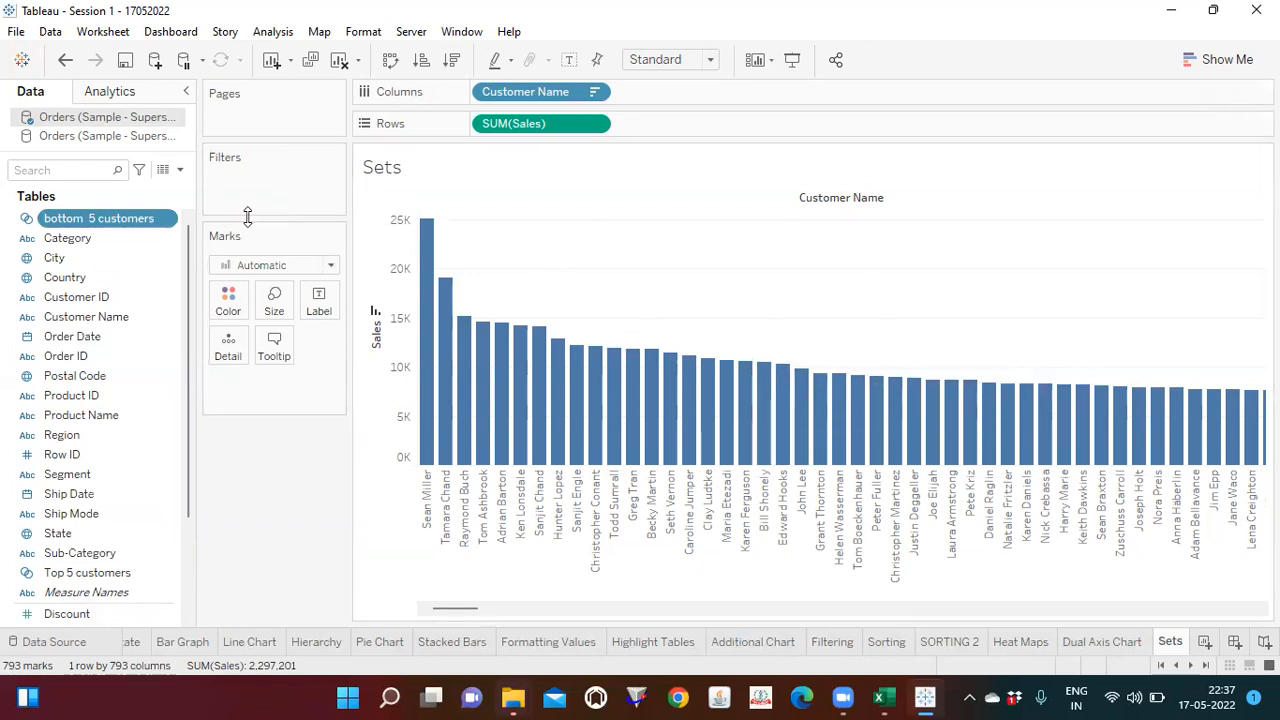
Start a combined set from the bottom 5 customers set and name it "Top 5 & Bottom 5 customers"
{"action": "right_click", "coordinate": [172, 221]}
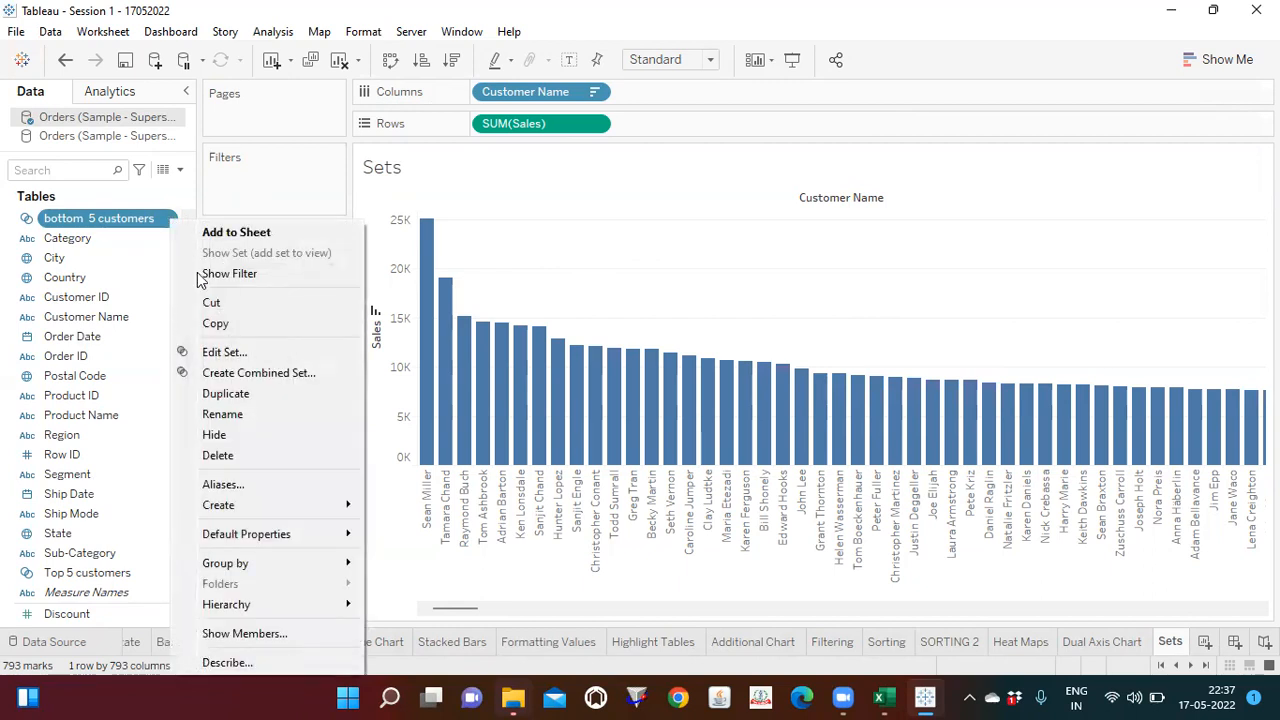
{"action": "left_click", "coordinate": [252, 373]}
{"action": "left_click_drag", "start_coordinate": [494, 249], "coordinate": [410, 252]}
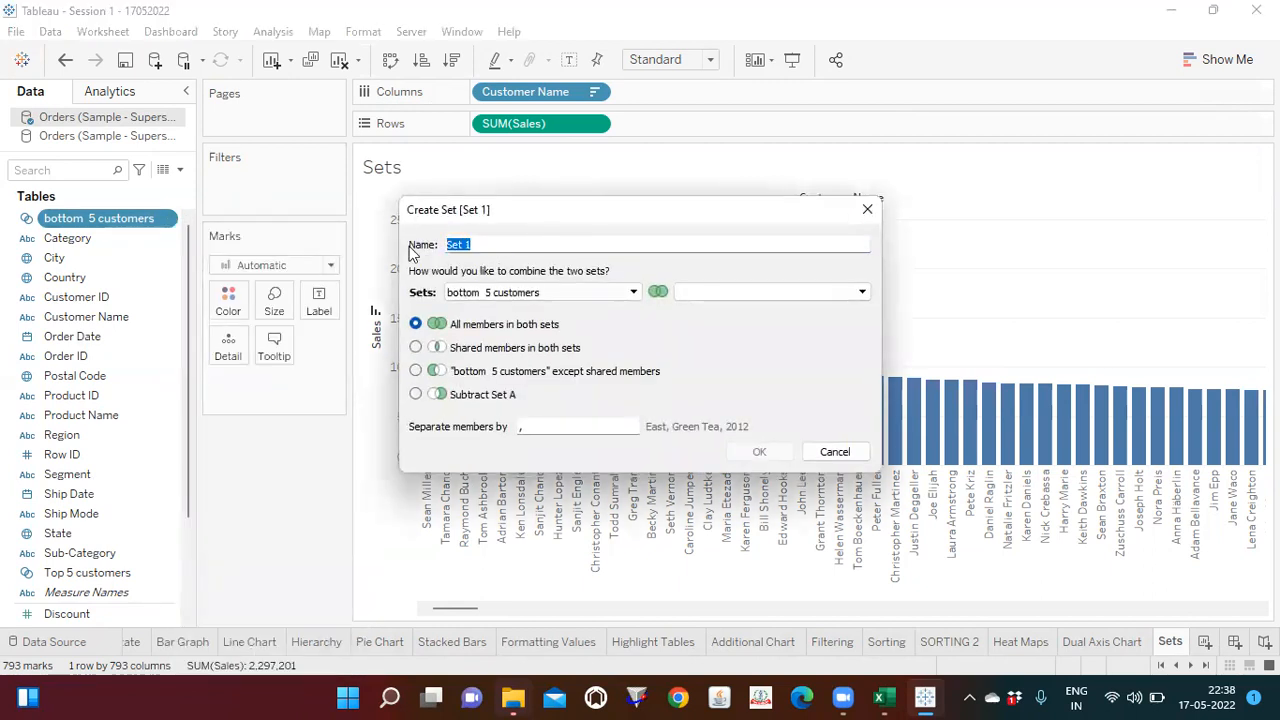
{"action": "type", "text": "Top 5 customers"}
{"action": "type", "text": "& "}
{"action": "type", "text": "Bottom "}
{"action": "type", "text": "5"}
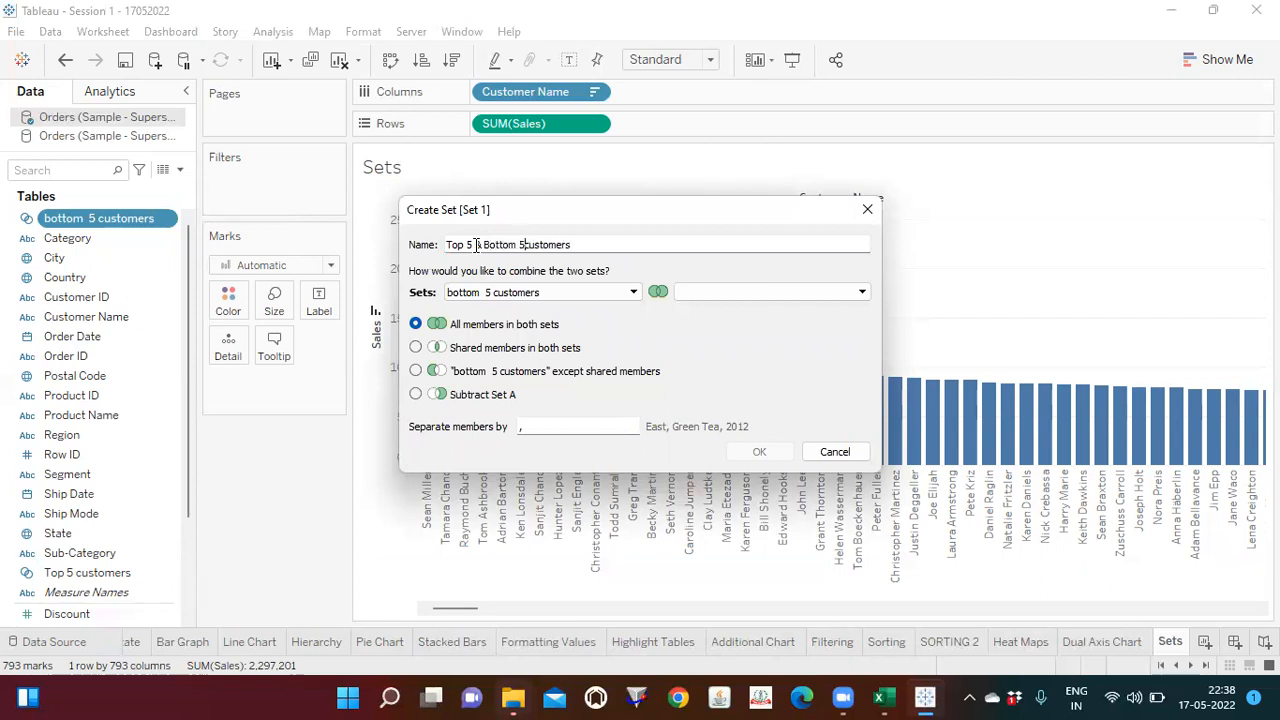
{"action": "left_click", "coordinate": [547, 298]}
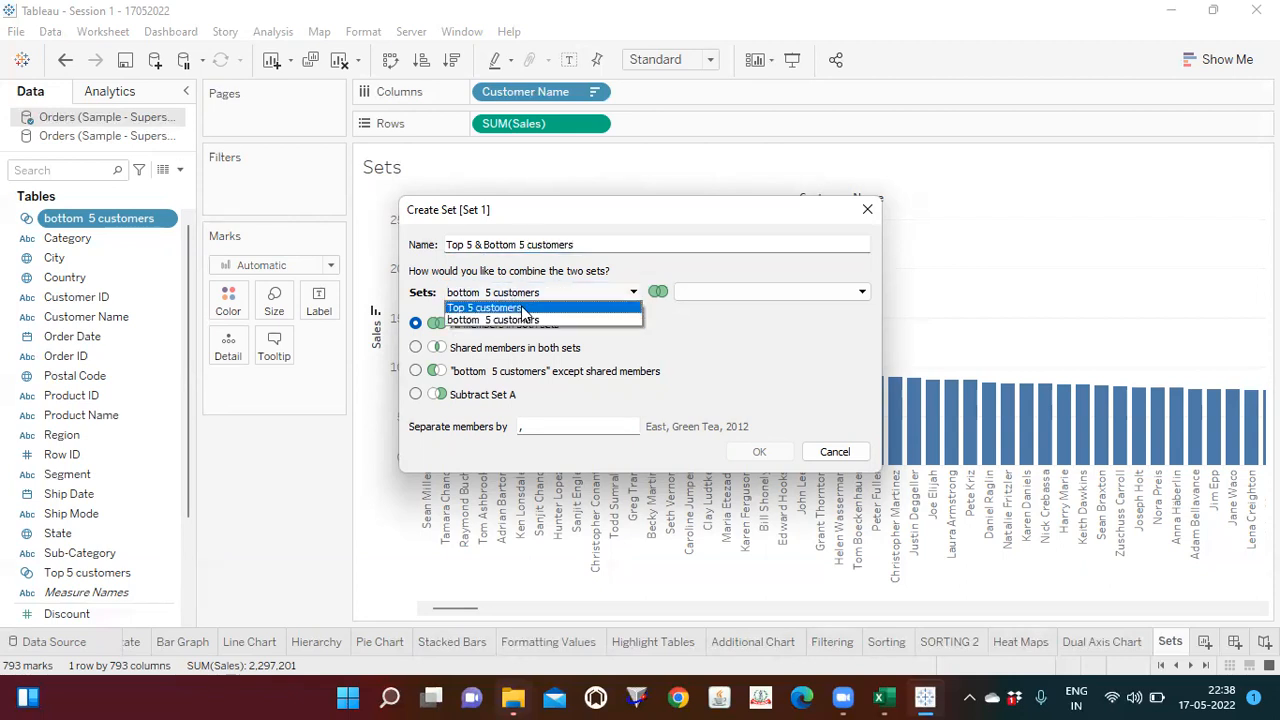
{"action": "left_click", "coordinate": [522, 308]}
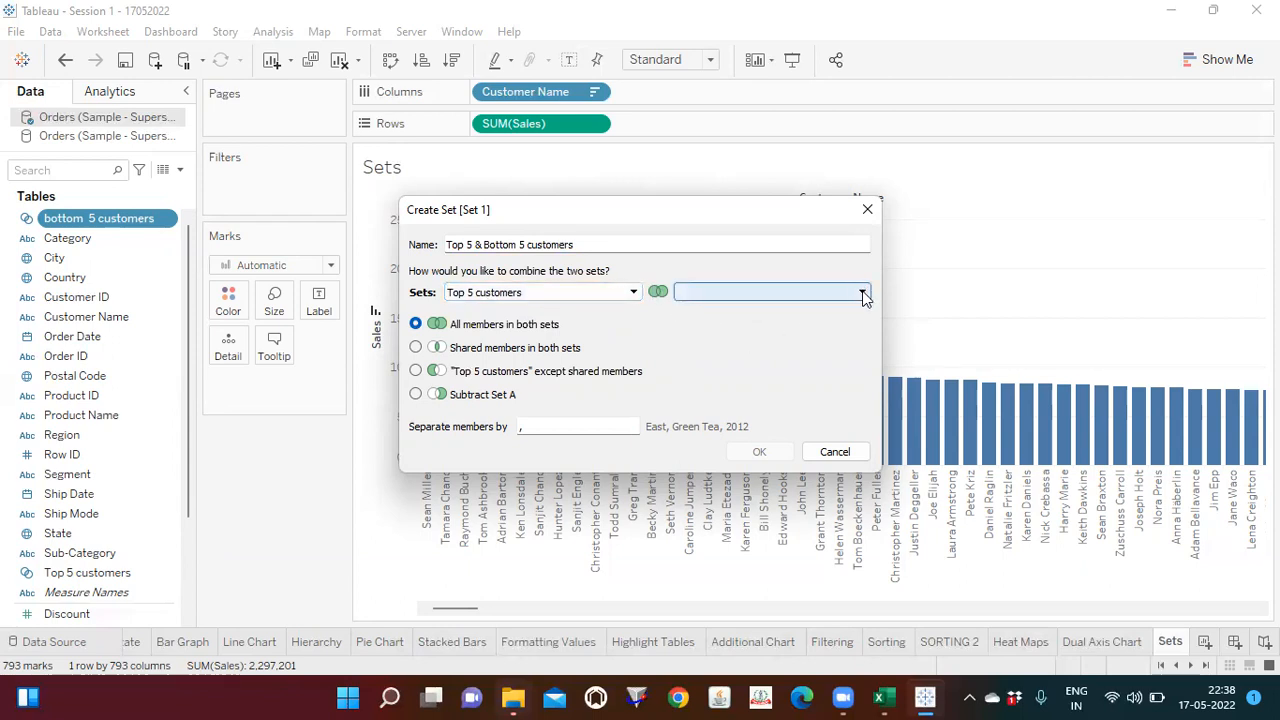
{"action": "left_click", "coordinate": [630, 291]}
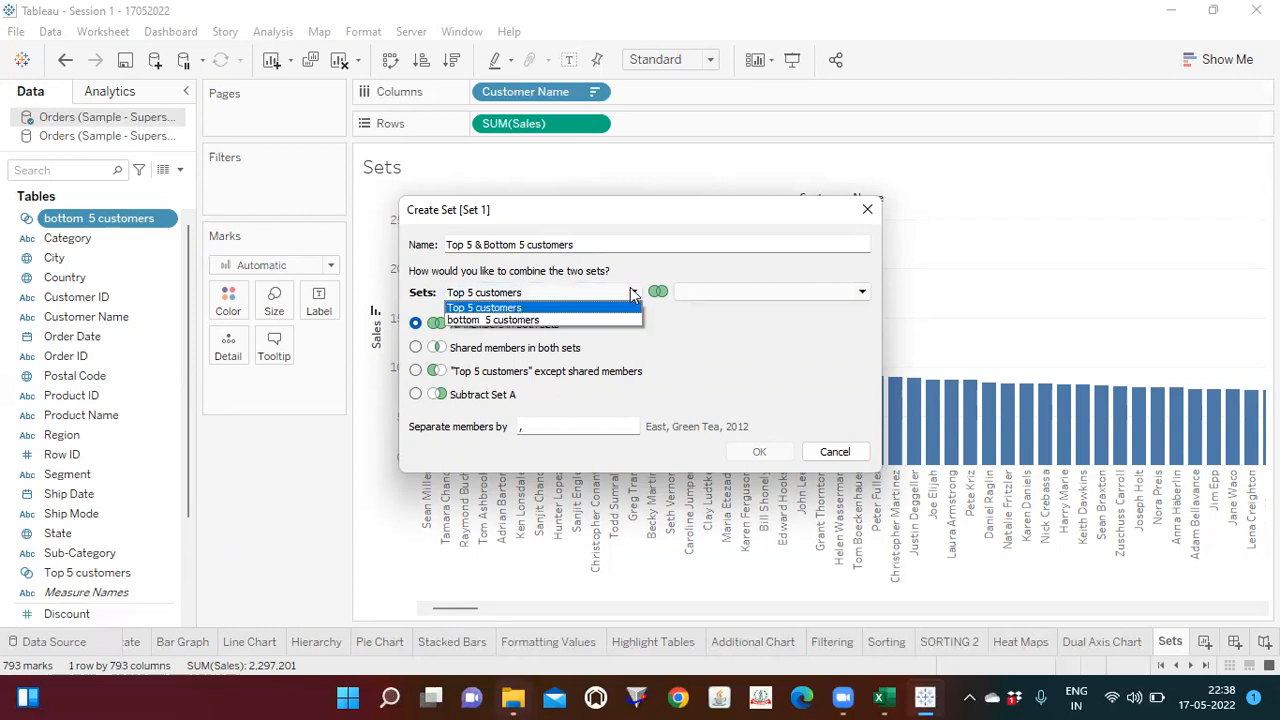
{"action": "left_click", "coordinate": [548, 318]}
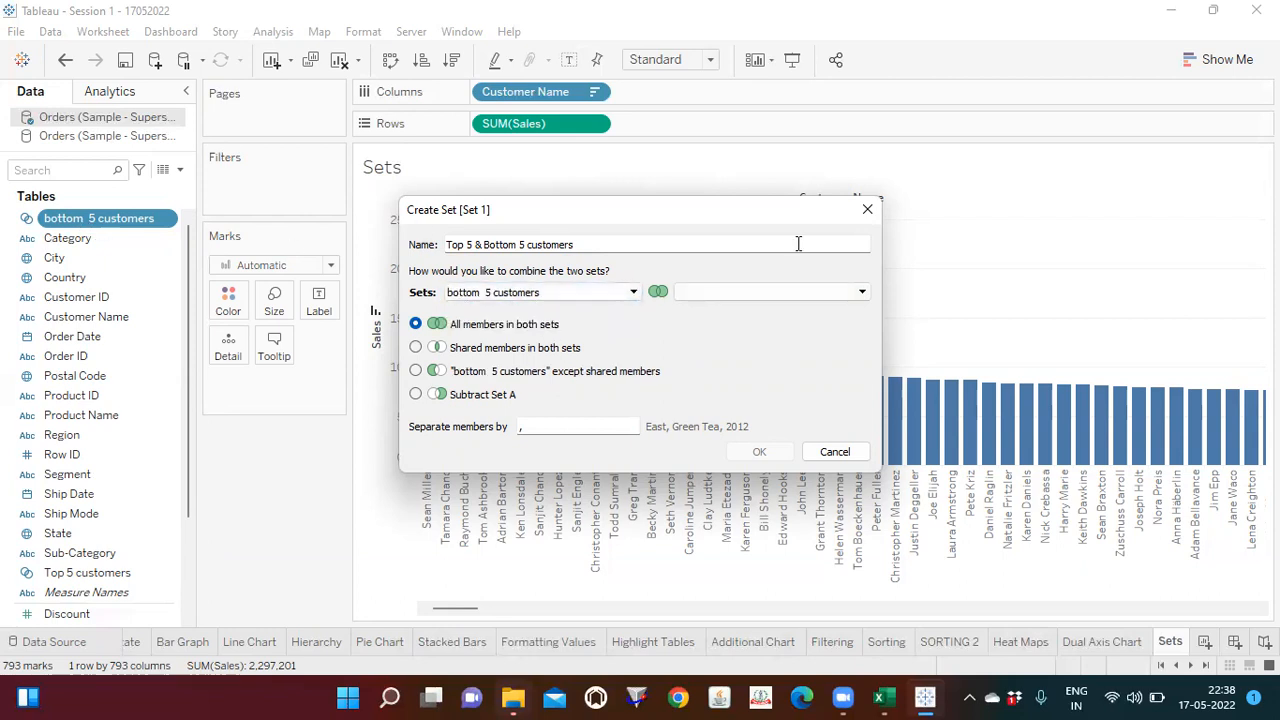
Combine the bottom 5 customers set with Top 5 customers, keeping all members in both sets, and create the combined set
{"action": "left_click", "coordinate": [863, 293]}
{"action": "left_click", "coordinate": [789, 314]}
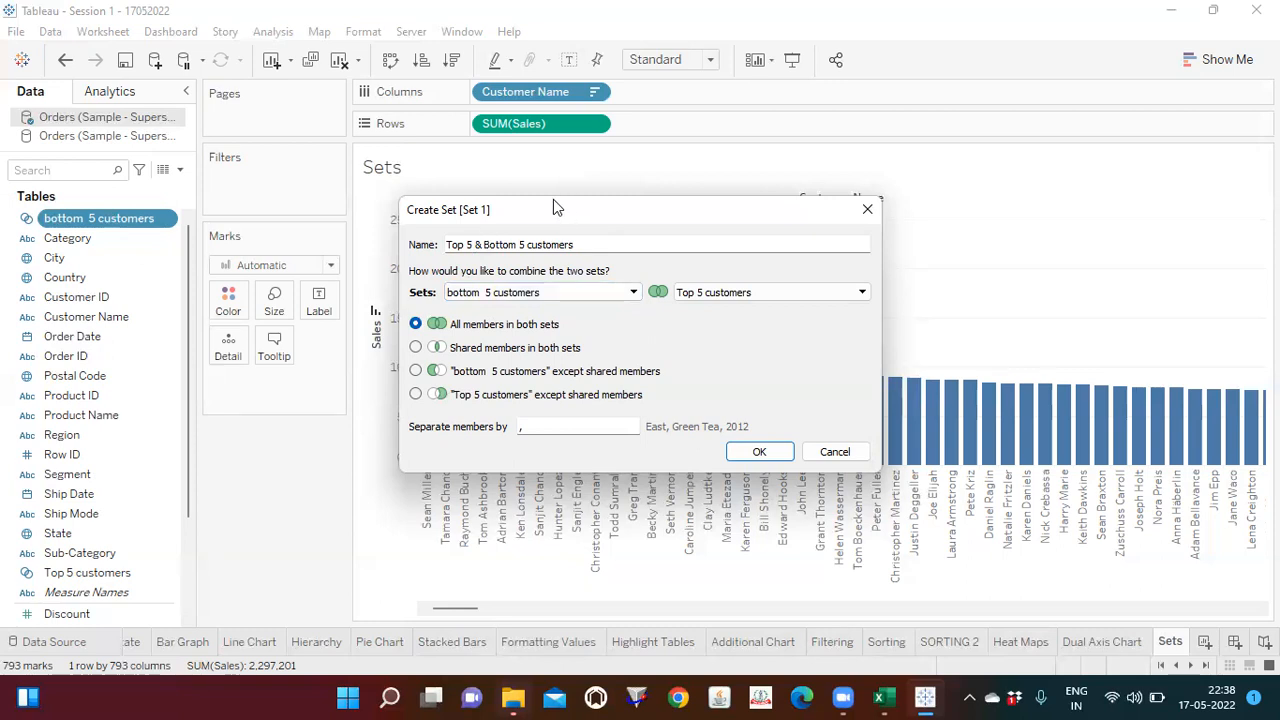
{"action": "left_click_drag", "start_coordinate": [554, 206], "coordinate": [435, 117]}
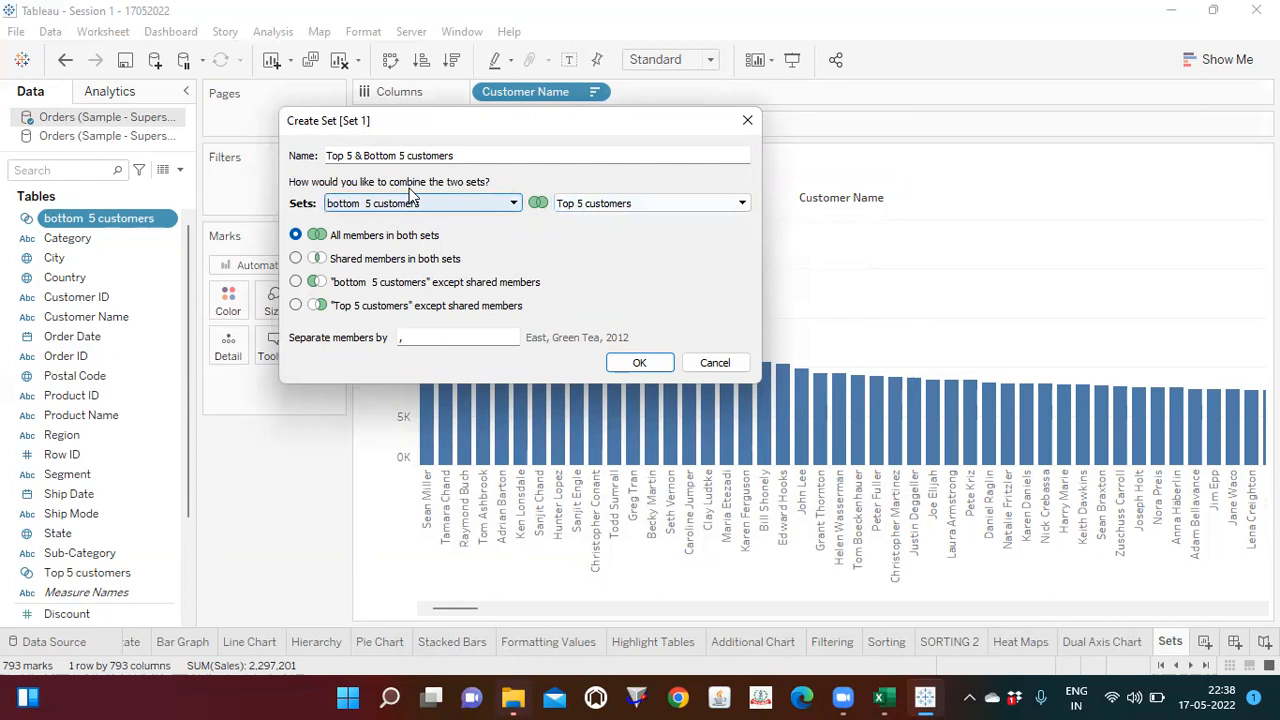
{"action": "left_click_drag", "start_coordinate": [327, 157], "coordinate": [406, 157]}
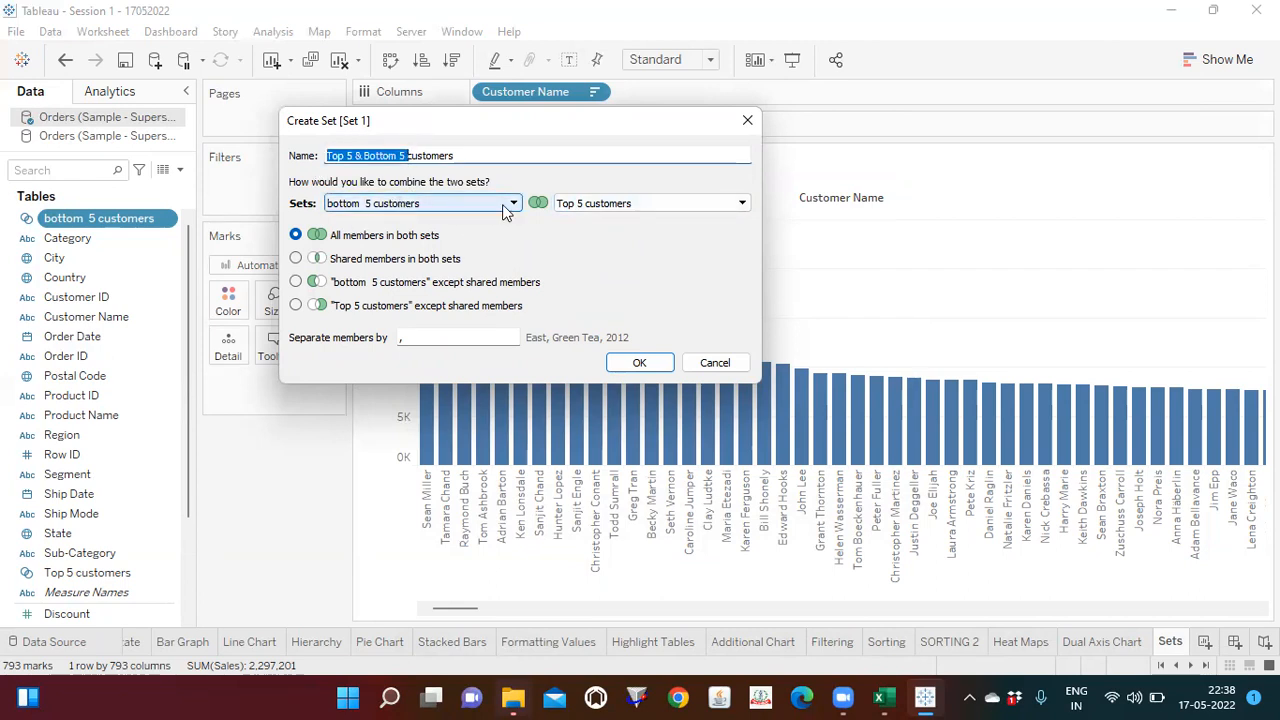
{"action": "left_click", "coordinate": [536, 225]}
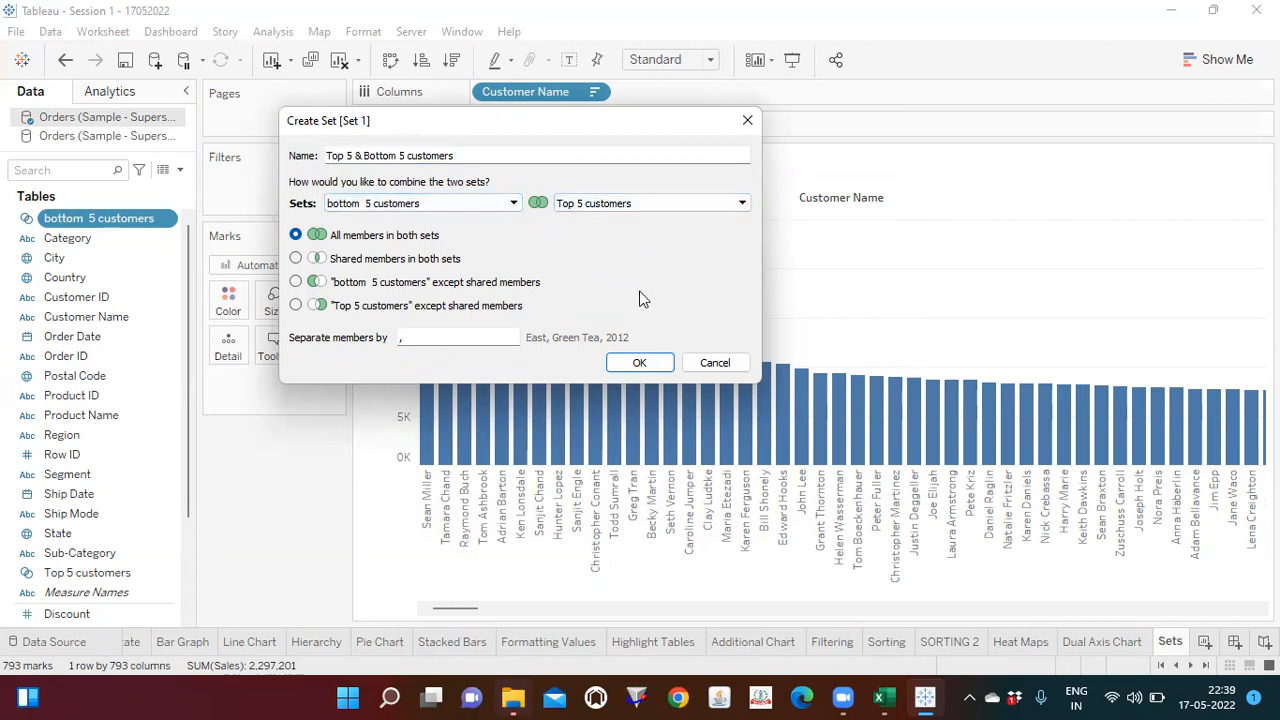
{"action": "left_click", "coordinate": [639, 362]}
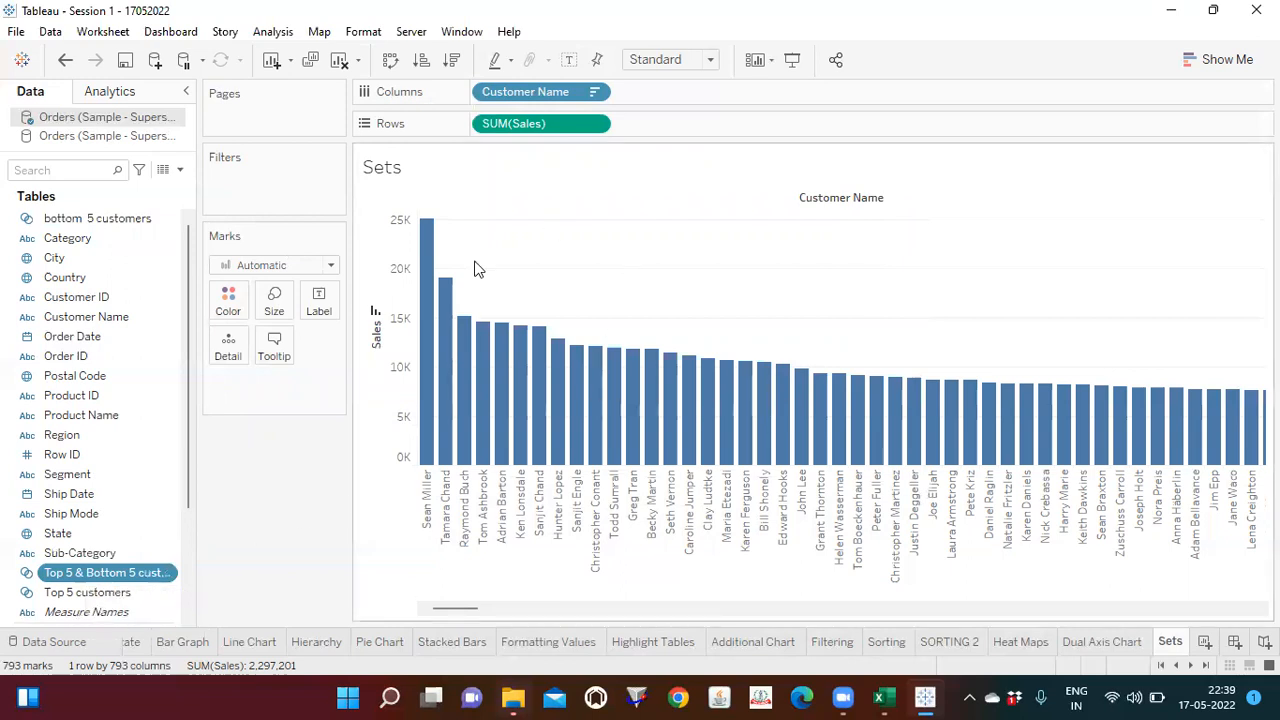
Filter the chart by the Top 5 & Bottom 5 customers set and label the bars with Sales
{"action": "mouse_move", "coordinate": [790, 391]}
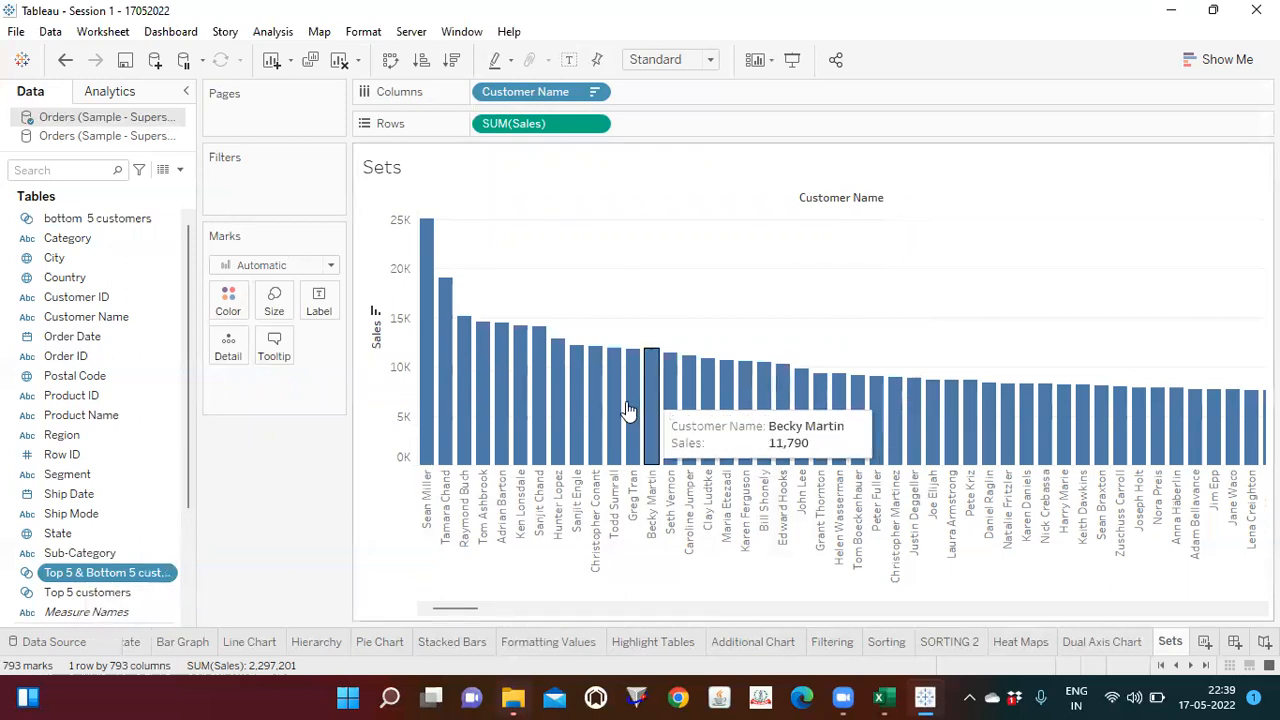
{"action": "left_click_drag", "start_coordinate": [107, 574], "coordinate": [287, 182]}
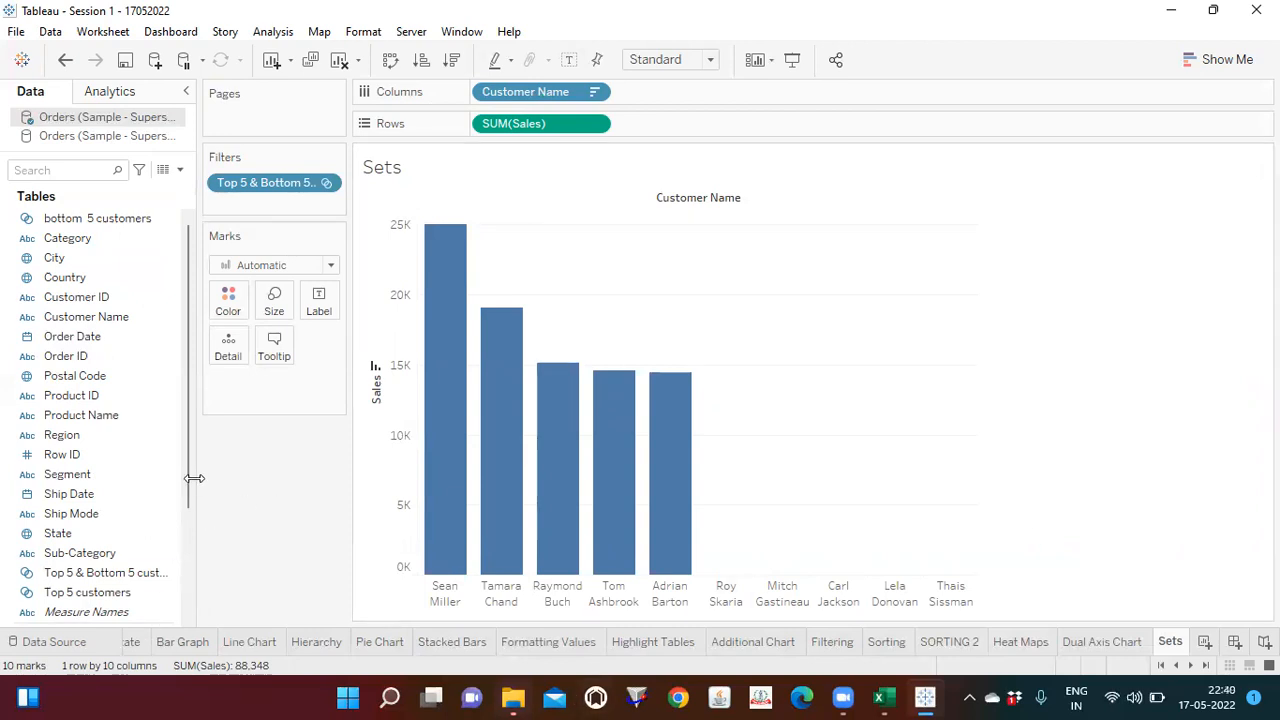
{"action": "left_click_drag", "start_coordinate": [186, 491], "coordinate": [166, 580]}
{"action": "left_click", "coordinate": [68, 560]}
{"action": "left_click_drag", "start_coordinate": [68, 560], "coordinate": [313, 308]}
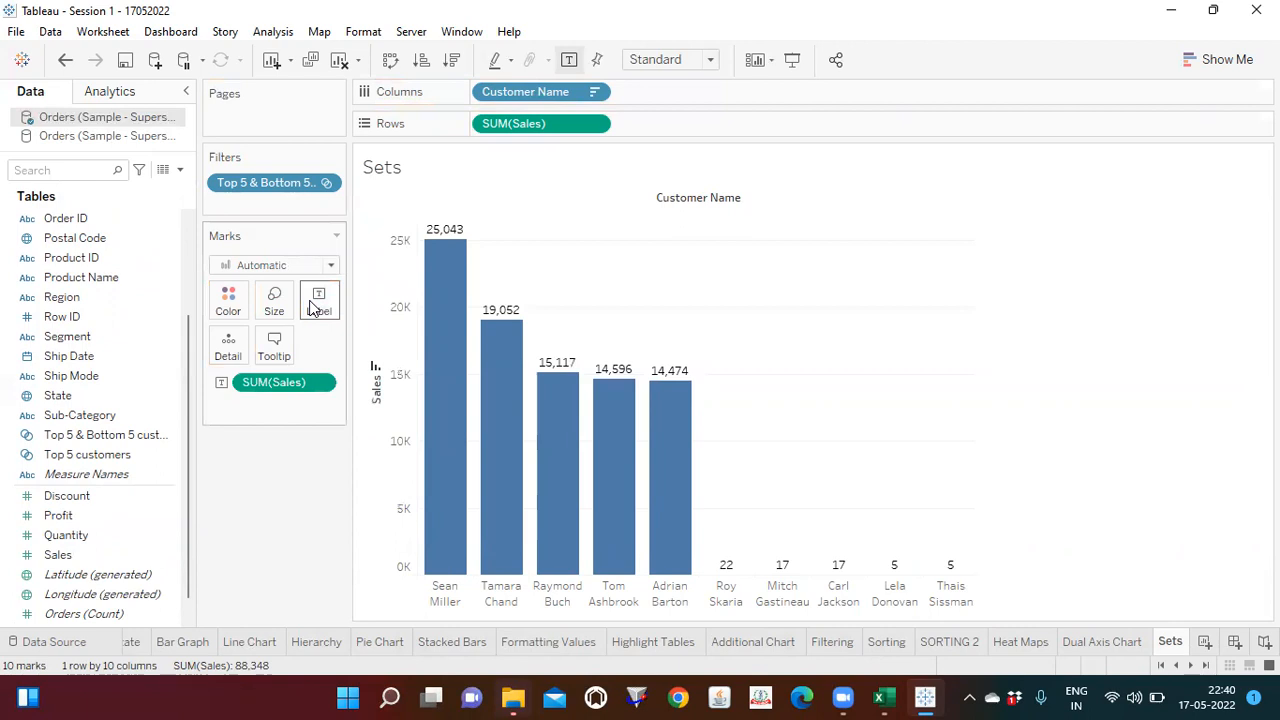
{"action": "mouse_move", "coordinate": [478, 276]}
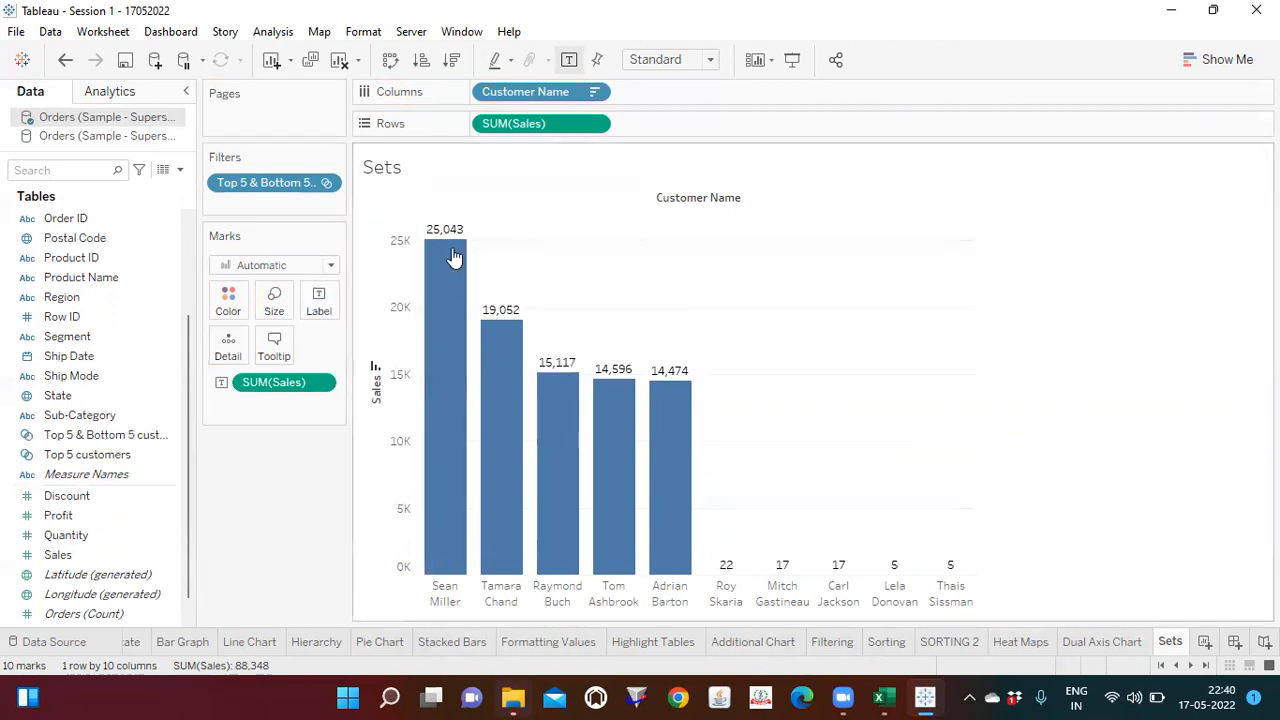